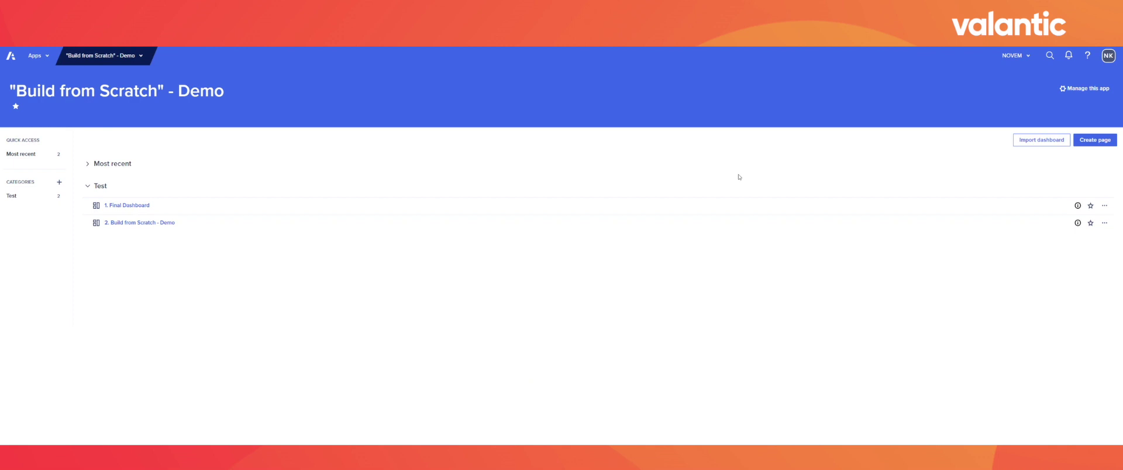
Step: Open the "2. Build from Scratch - Demo" page and go to its source model
click(131, 206)
click(157, 223)
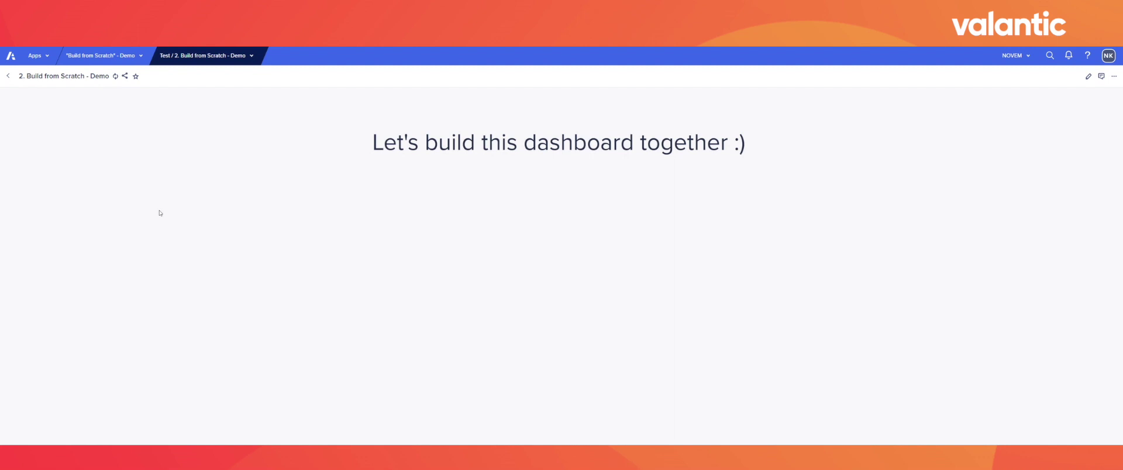
click(1115, 78)
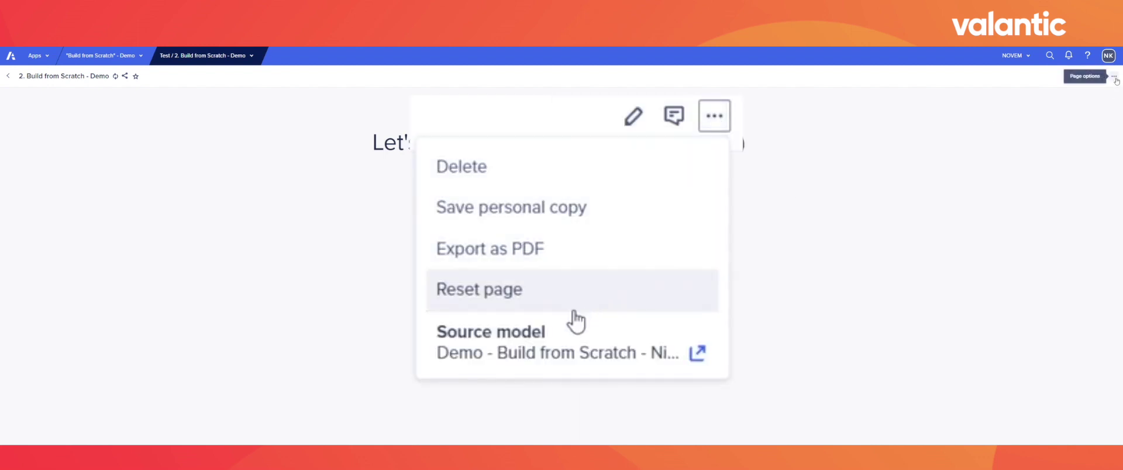
click(1066, 149)
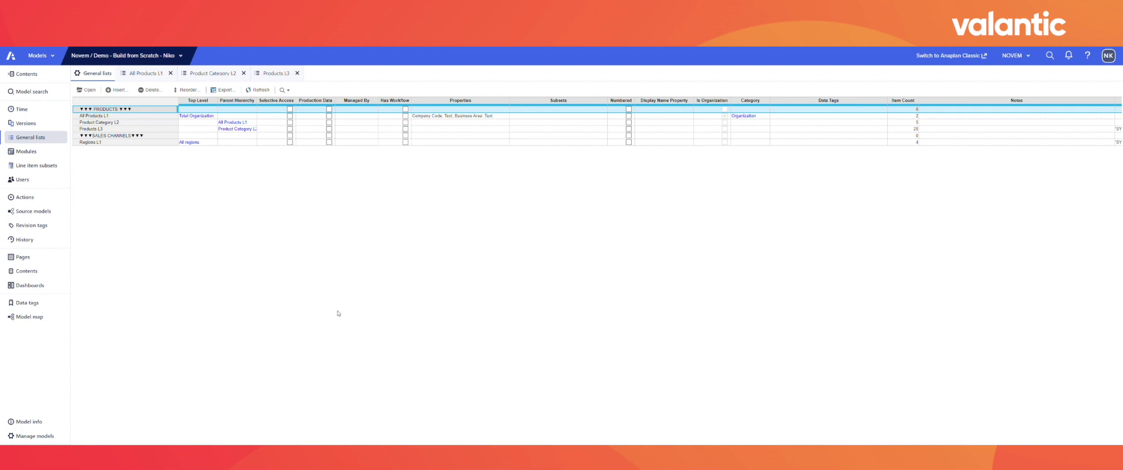
Step: Examine the product hierarchy in the Product Category L2 and Products L3 lists and return to the general lists overview
click(110, 117)
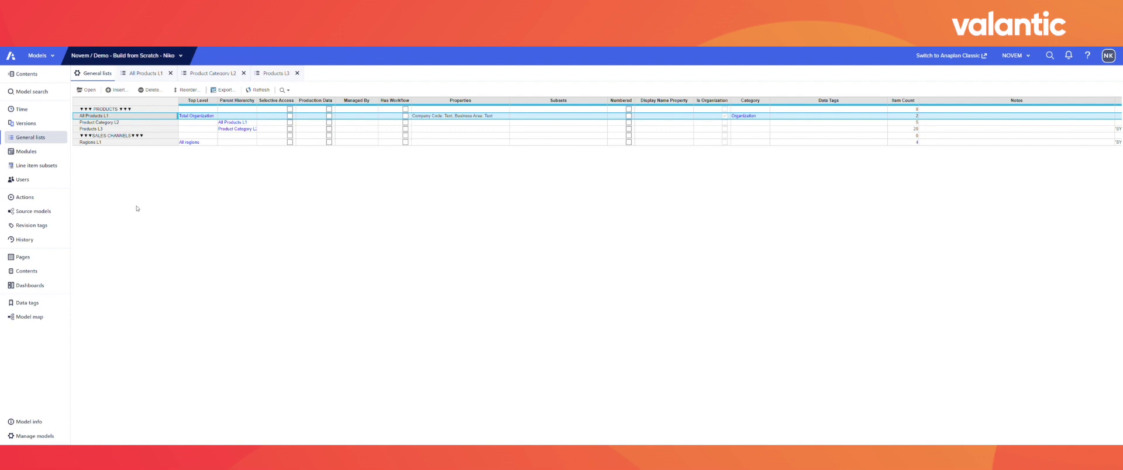
click(212, 73)
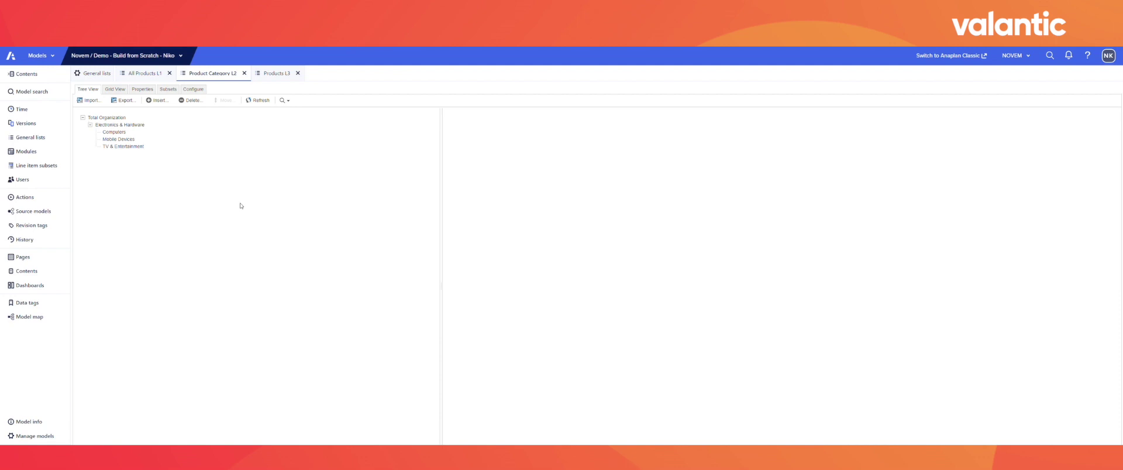
click(114, 133)
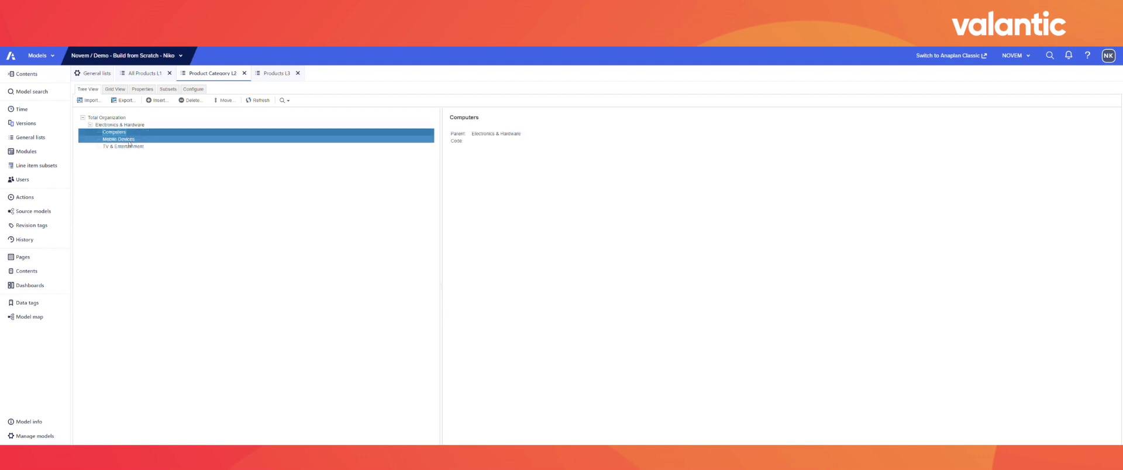
click(129, 141)
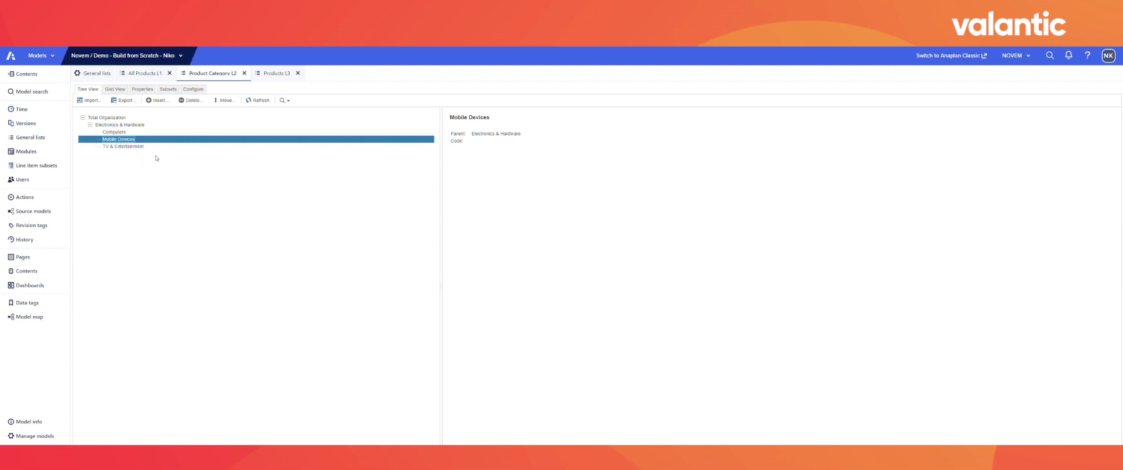
click(275, 74)
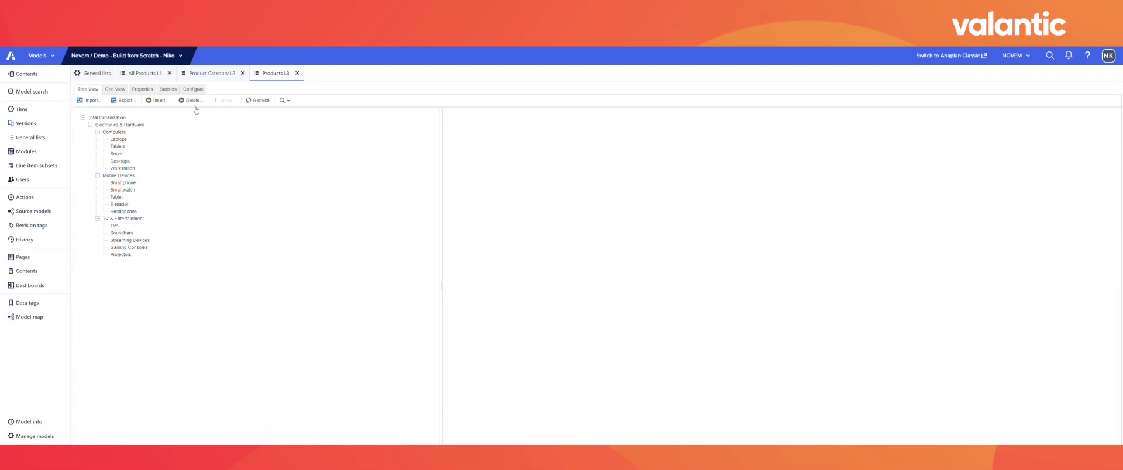
click(106, 77)
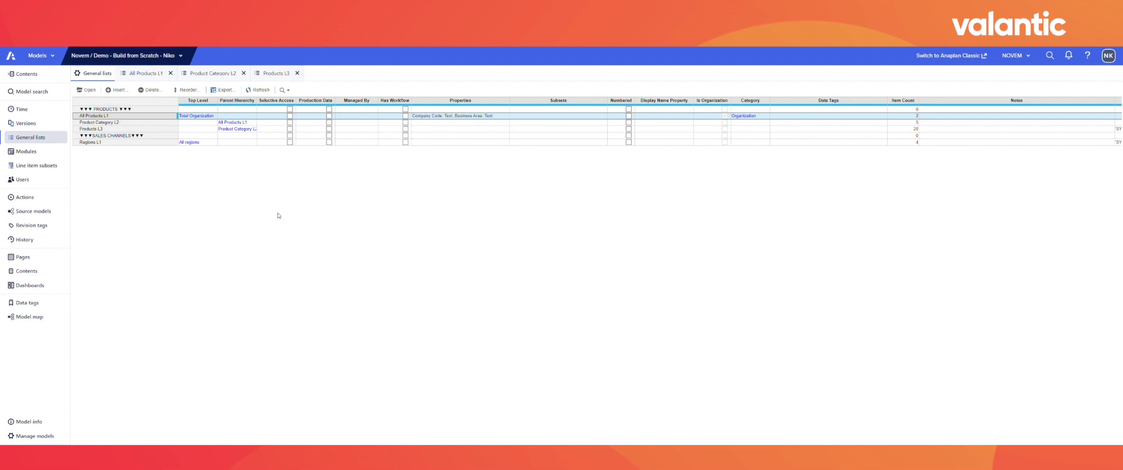
Step: Insert a new general list named "Stores L2" after Regions L1
click(109, 143)
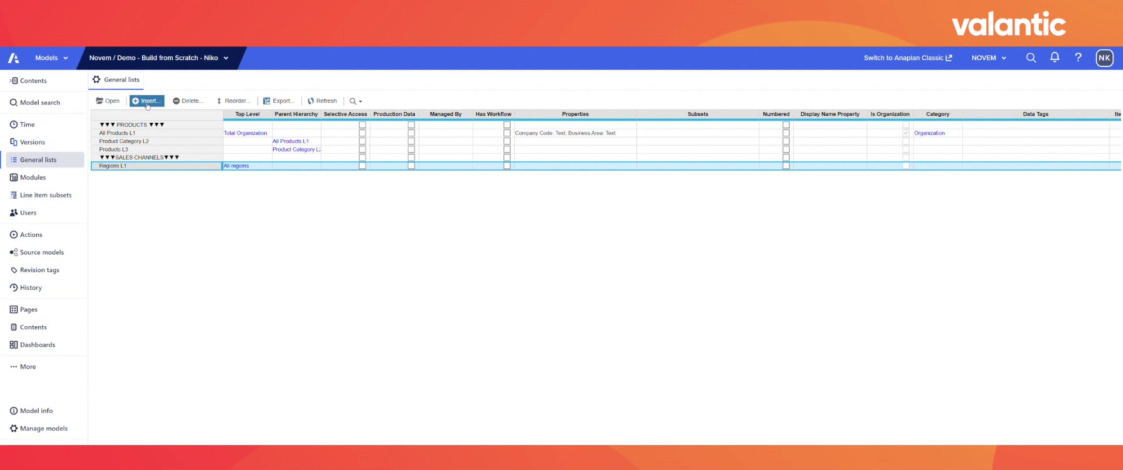
click(147, 103)
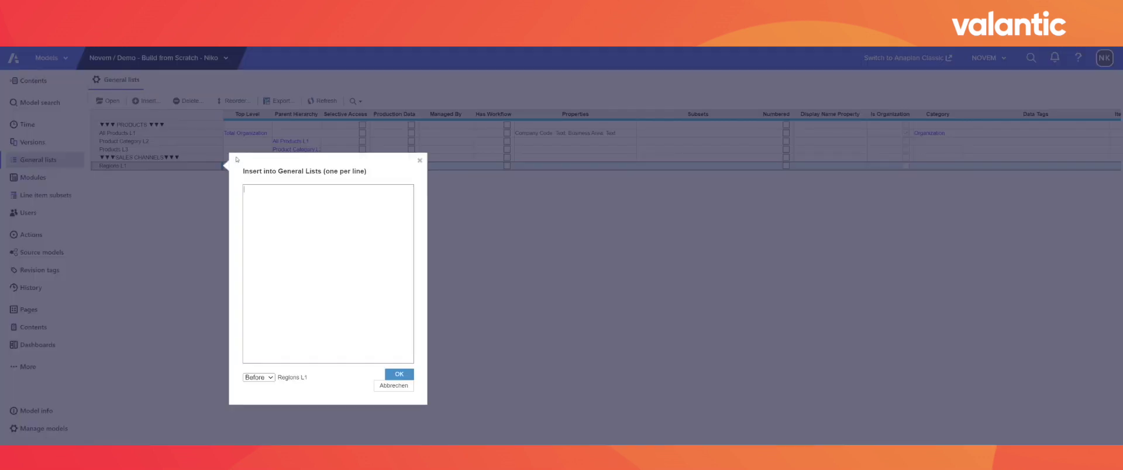
text(Stores L2)
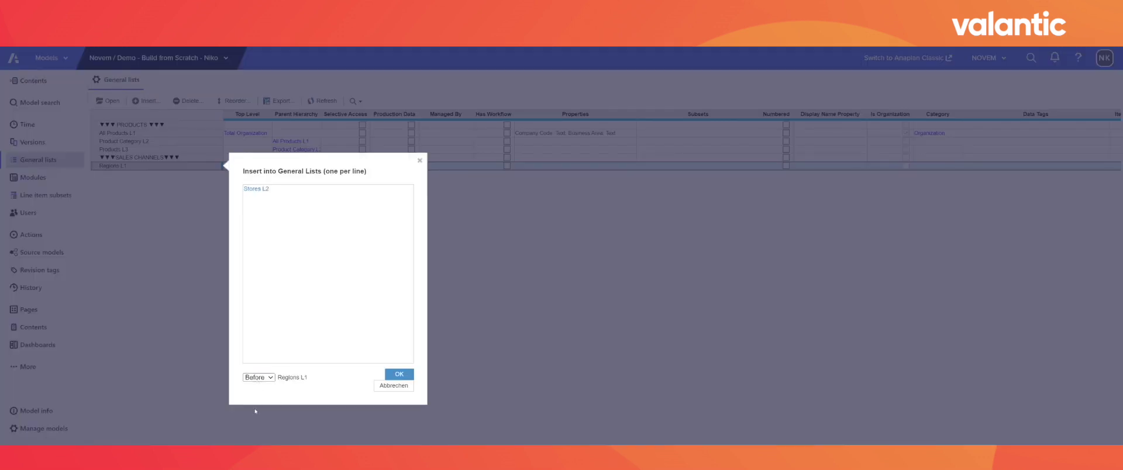
click(399, 373)
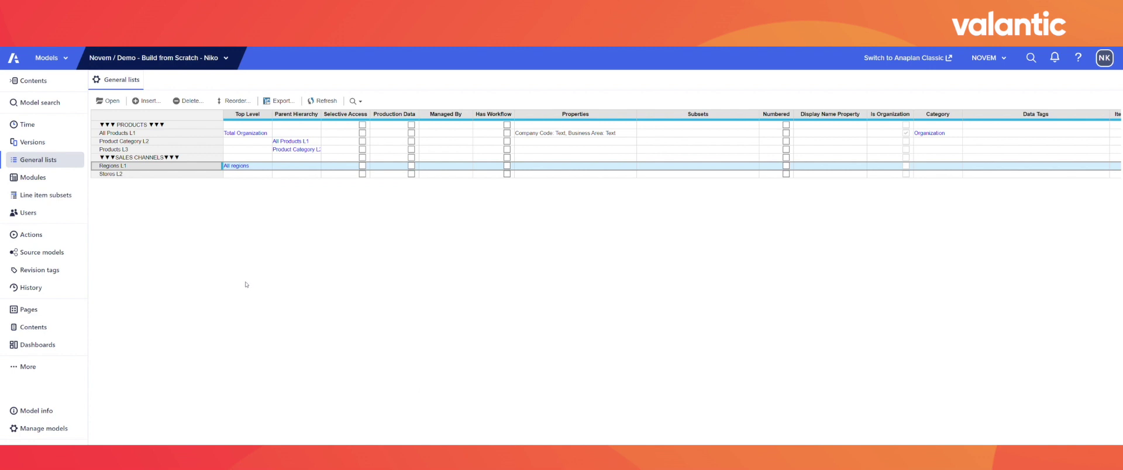
Step: Add the items Store 1, Store 2 and Store 3 to the Stores L2 list
click(144, 175)
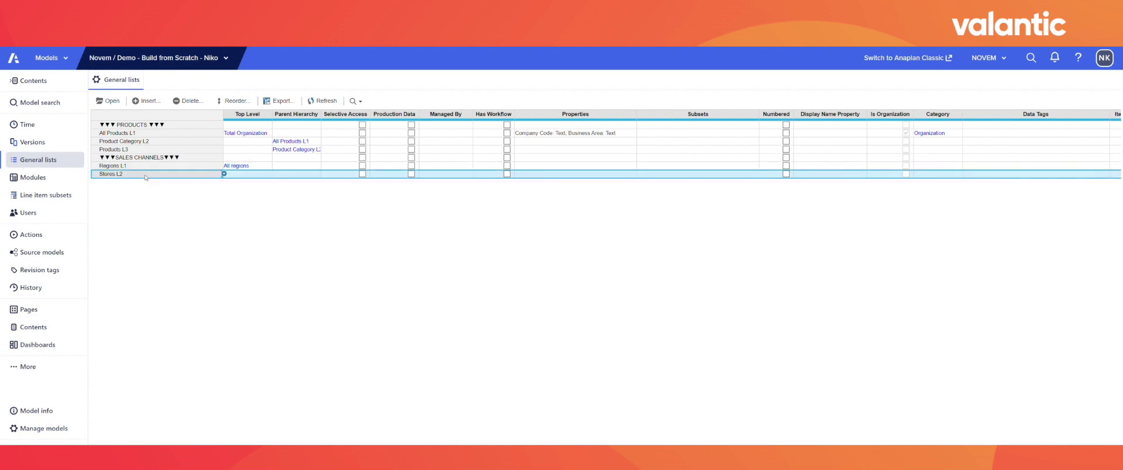
click(123, 103)
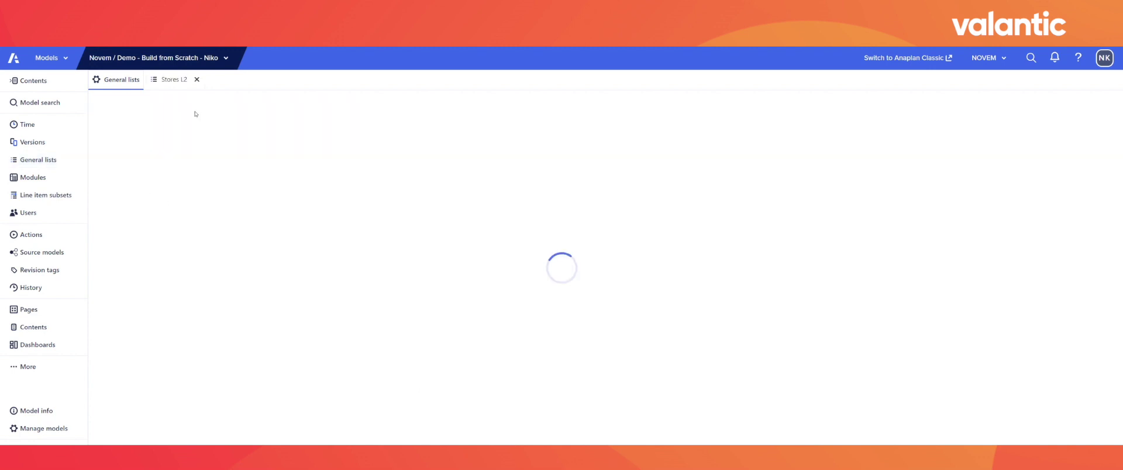
click(198, 113)
text(Sto)
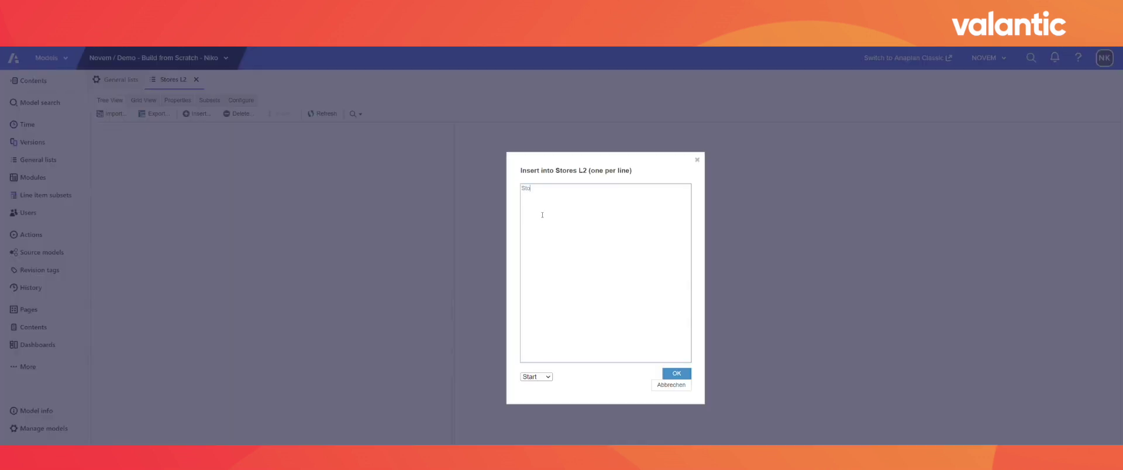
text(re 1)
key(Return)
text(Store 2Store 3)
click(676, 374)
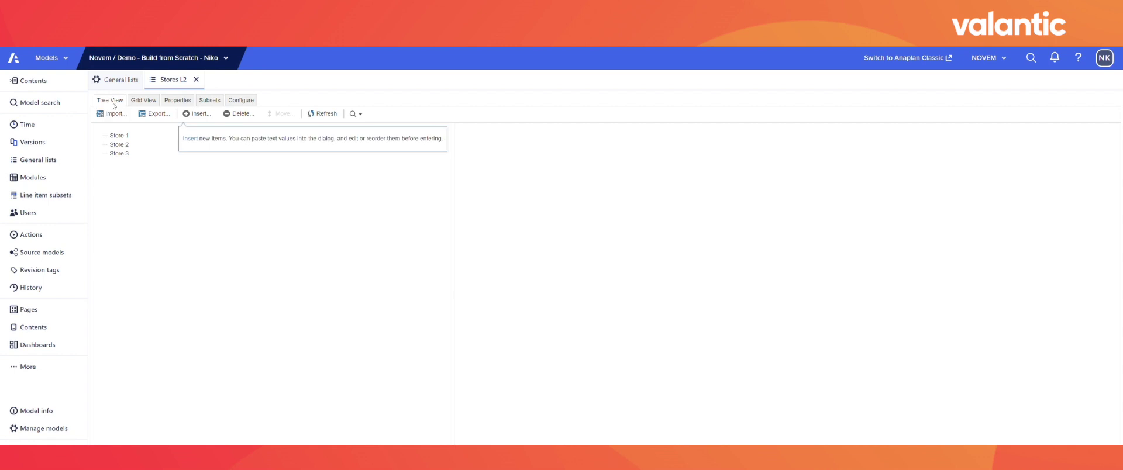
Step: Set the parent hierarchy of the Stores L2 list to Regions L1
click(123, 80)
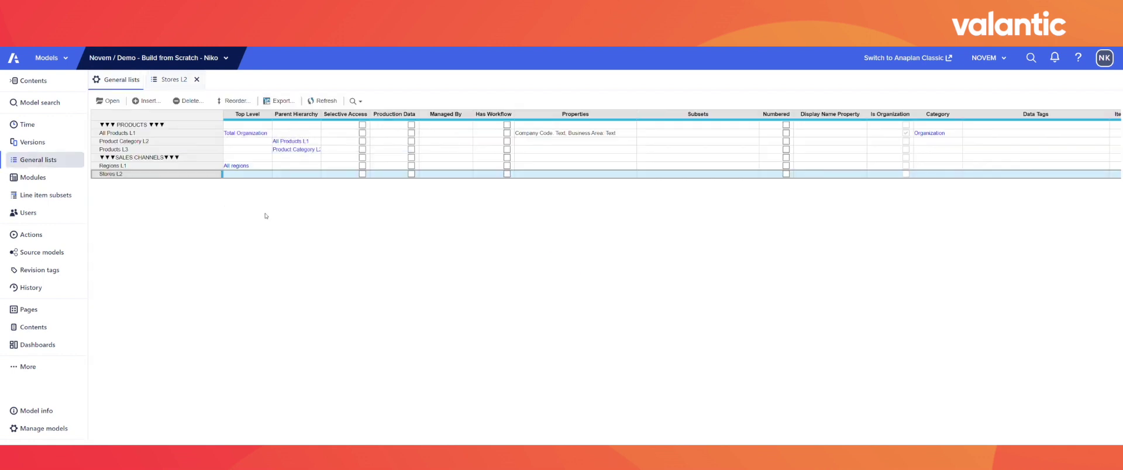
click(300, 175)
click(316, 174)
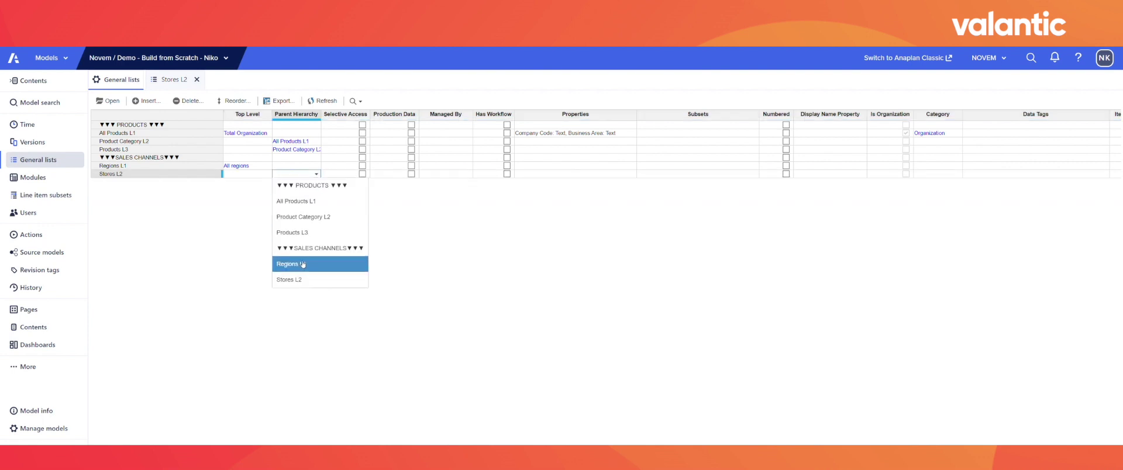
click(302, 261)
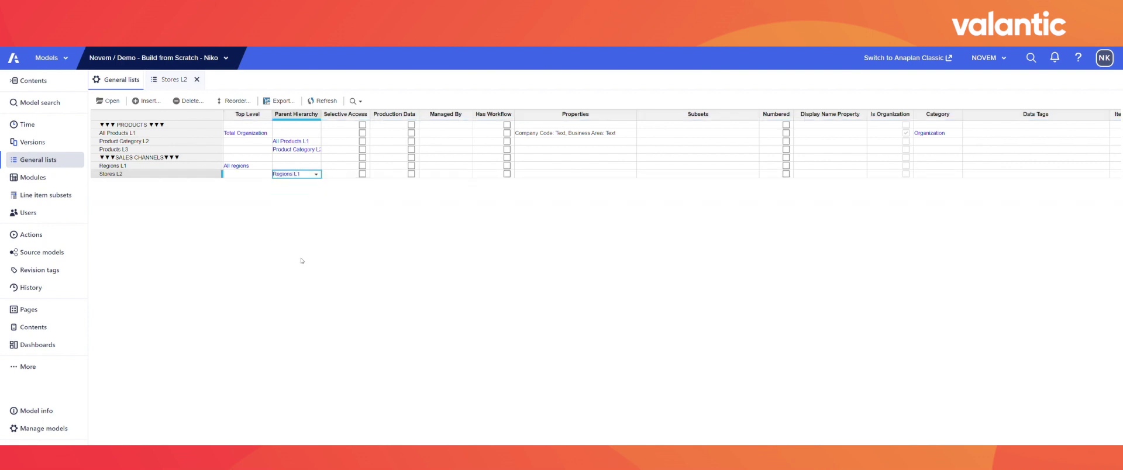
Step: Assign parent regions to the stores: AMER for Store 1, APAC for Store 2 and EMEA for Store 3
click(178, 83)
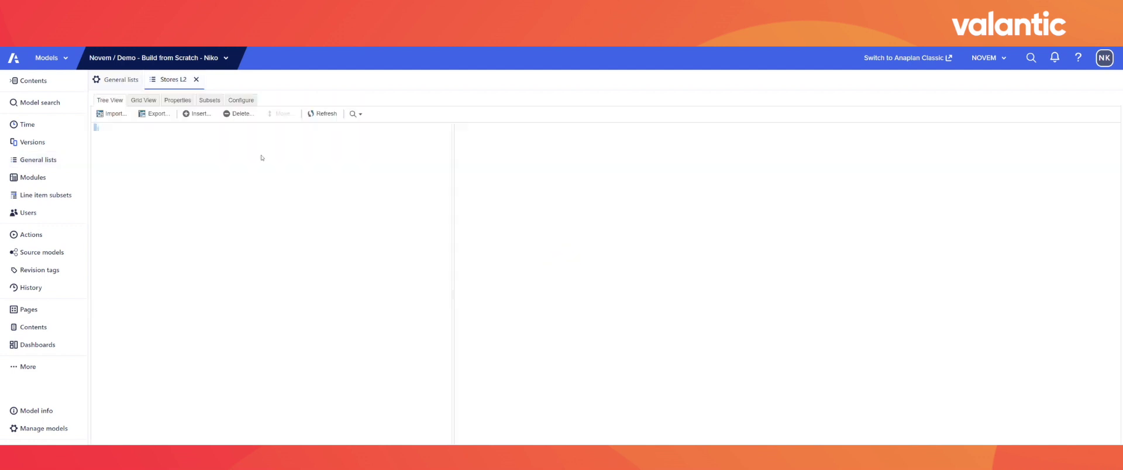
click(143, 100)
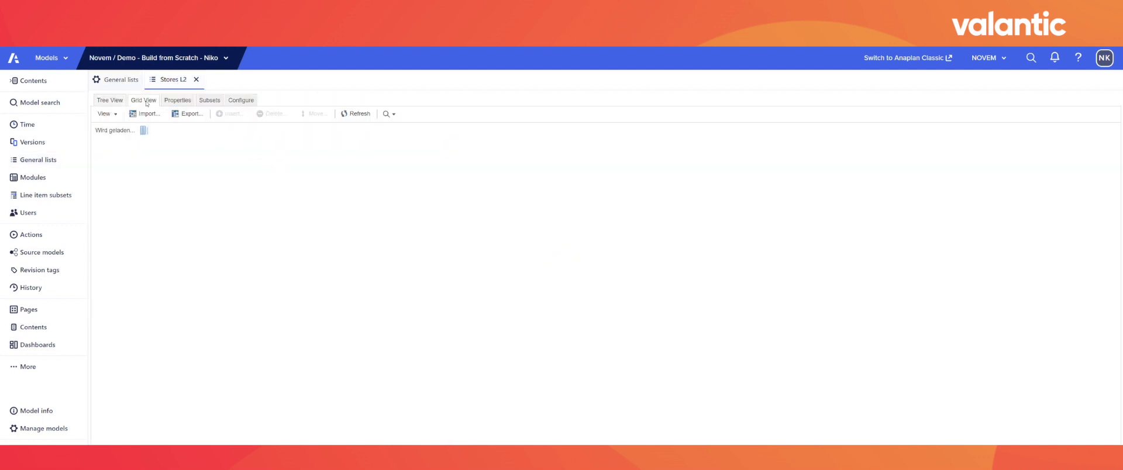
click(244, 171)
click(292, 172)
click(257, 197)
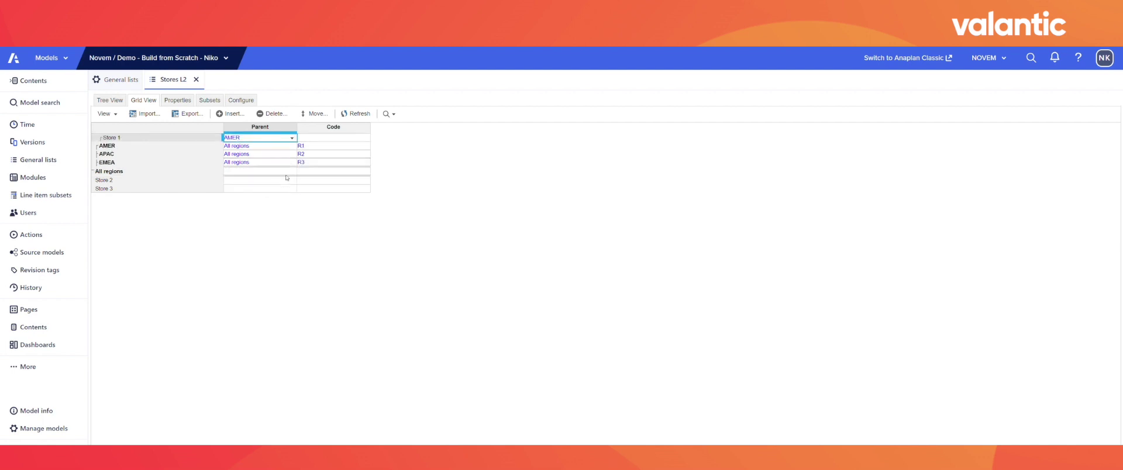
click(292, 179)
click(258, 201)
click(285, 189)
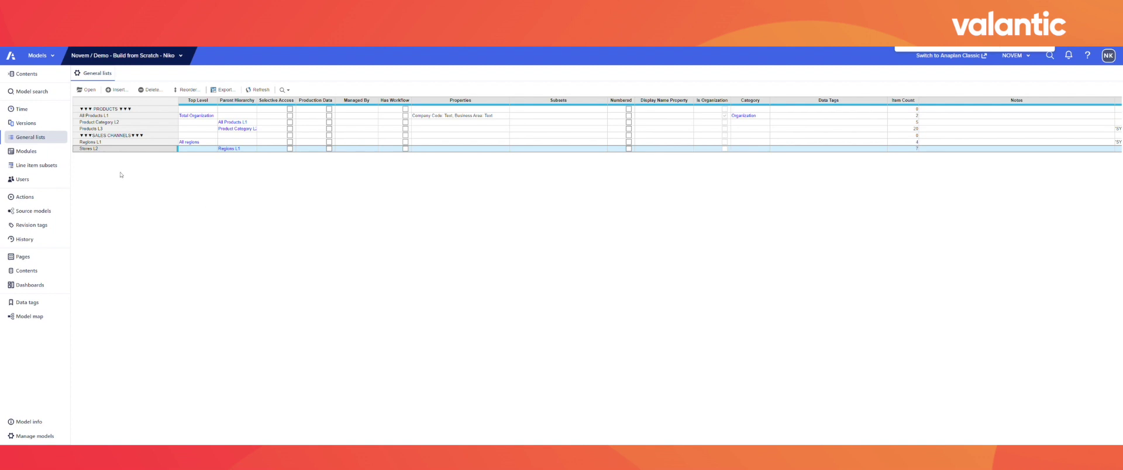
Step: Set up a new module named "SYS03 Stores" and replace its Time dimension with the Stores L2 list
click(49, 152)
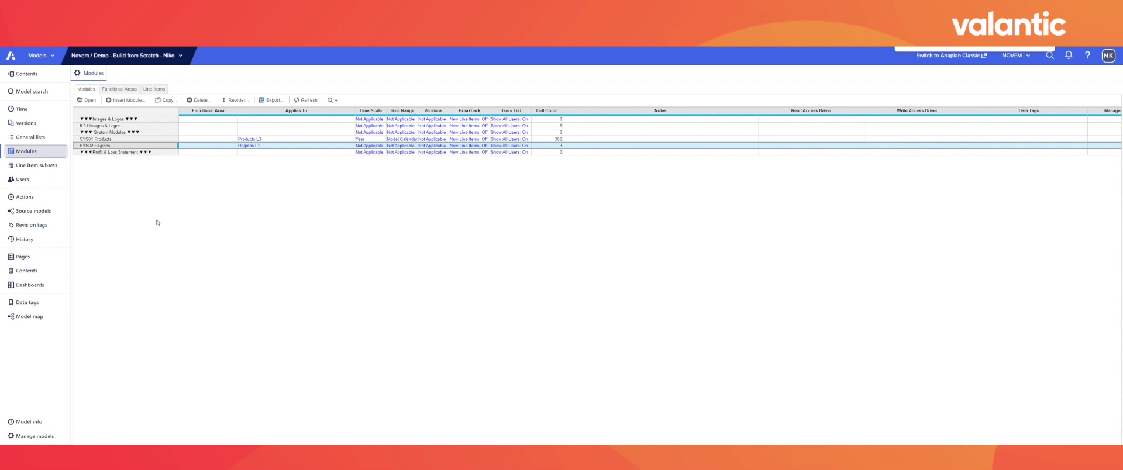
click(125, 101)
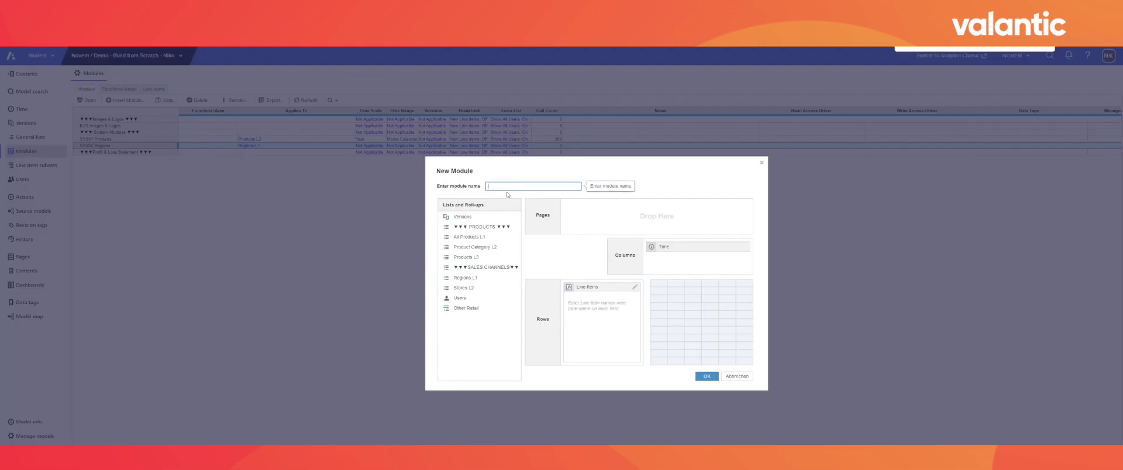
text(SYS03 Stores)
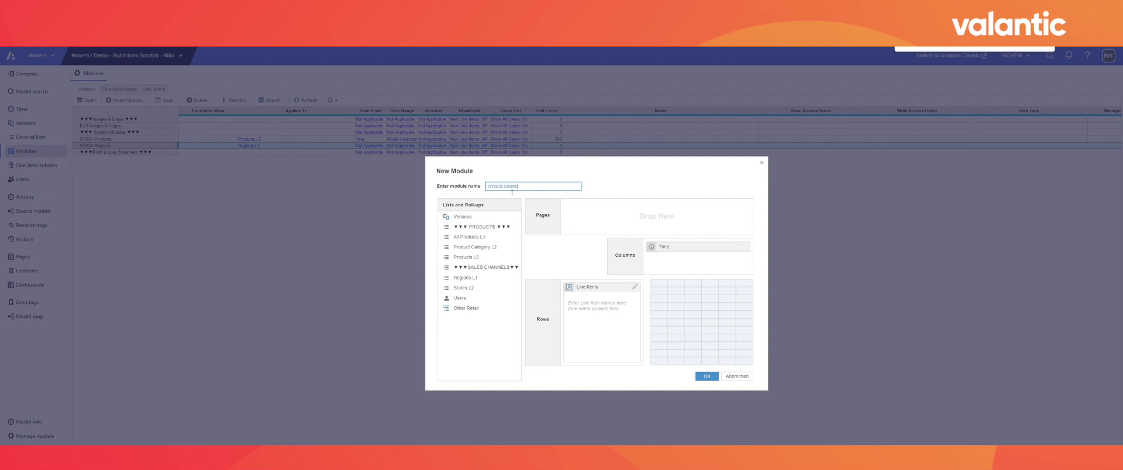
click(651, 250)
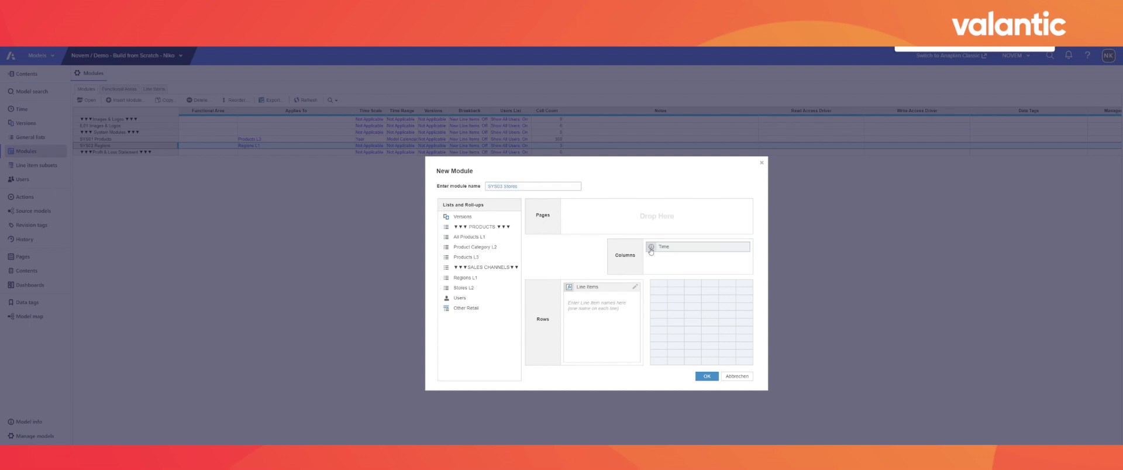
drag(651, 252, 480, 296)
drag(462, 288, 670, 256)
Step: Add the line items Stores and Region, and create the module with line items in columns and Stores L2 in rows
click(589, 303)
click(589, 305)
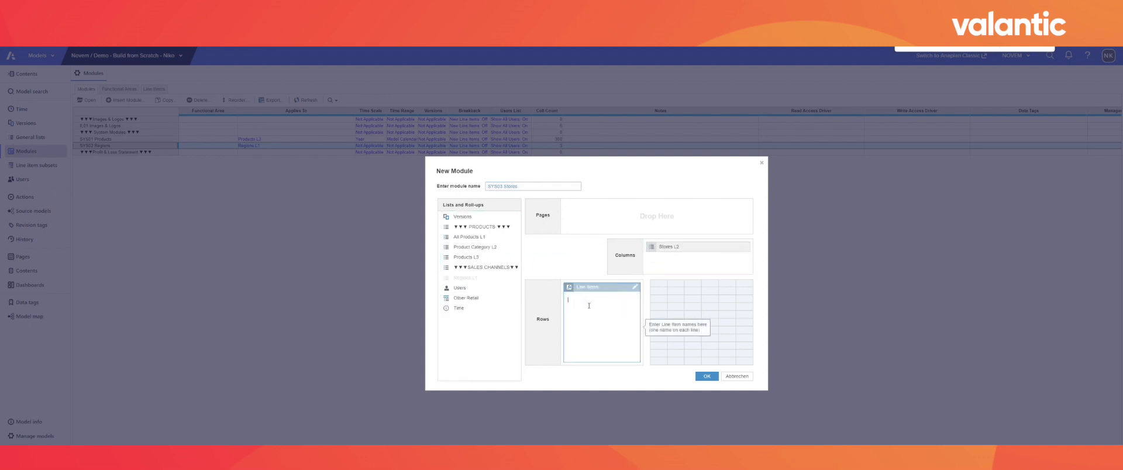
text(Stores)
key(Return)
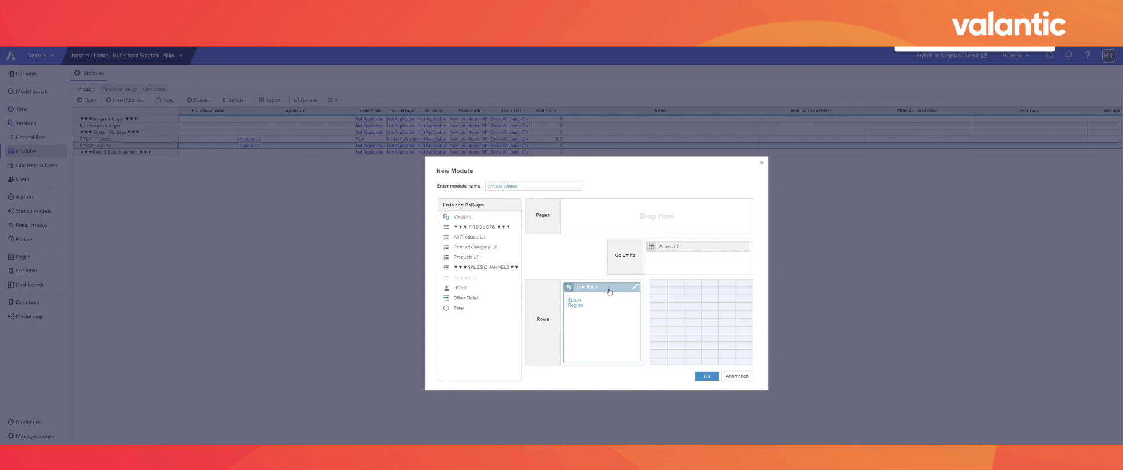
mouse_move(610, 288)
mouse_down()
mouse_move(683, 261)
mouse_move(591, 288)
mouse_up()
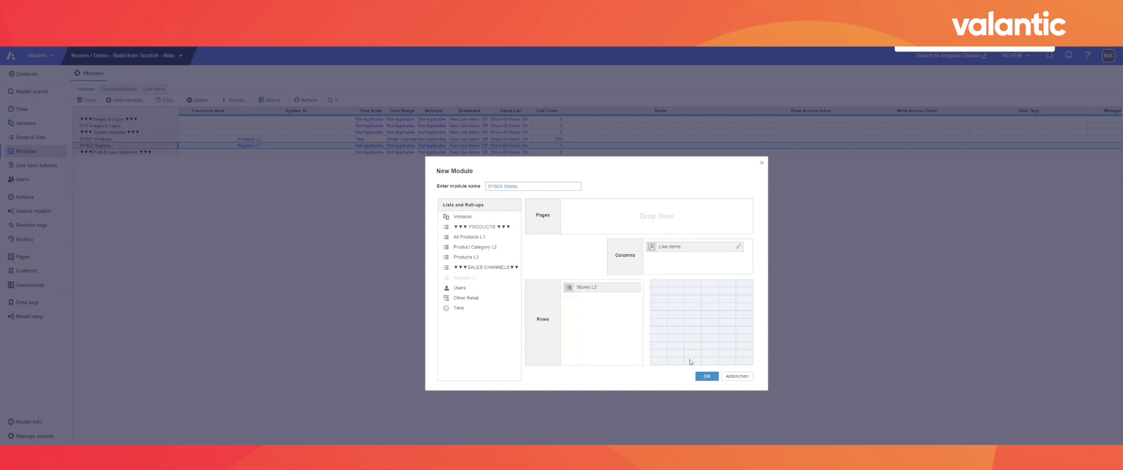
click(707, 377)
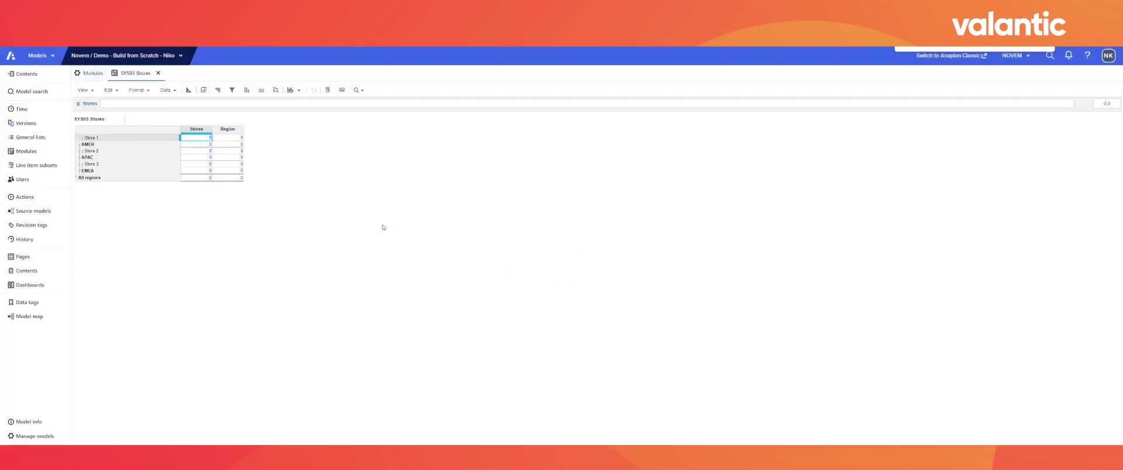
Step: Format the Stores line item of SYS03 Stores as a list based on Stores L2
click(189, 90)
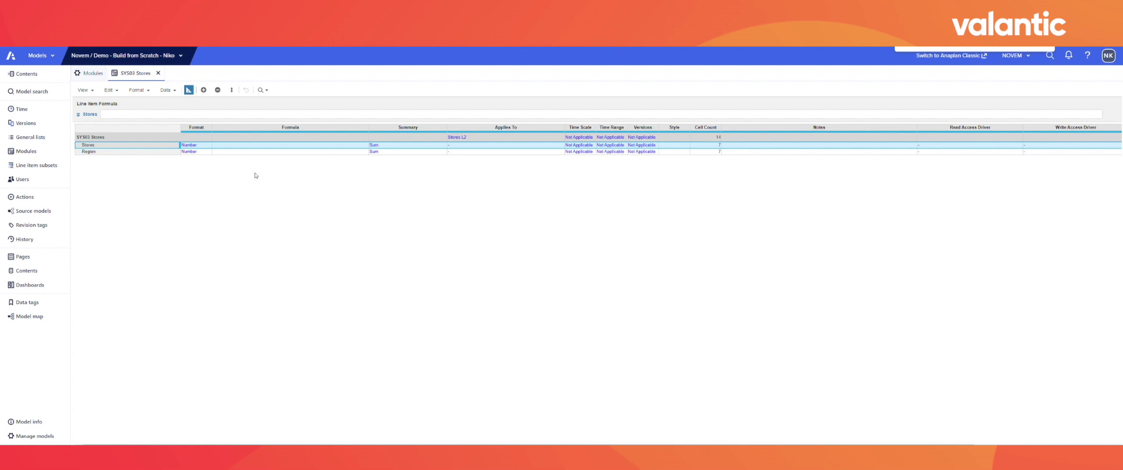
click(208, 145)
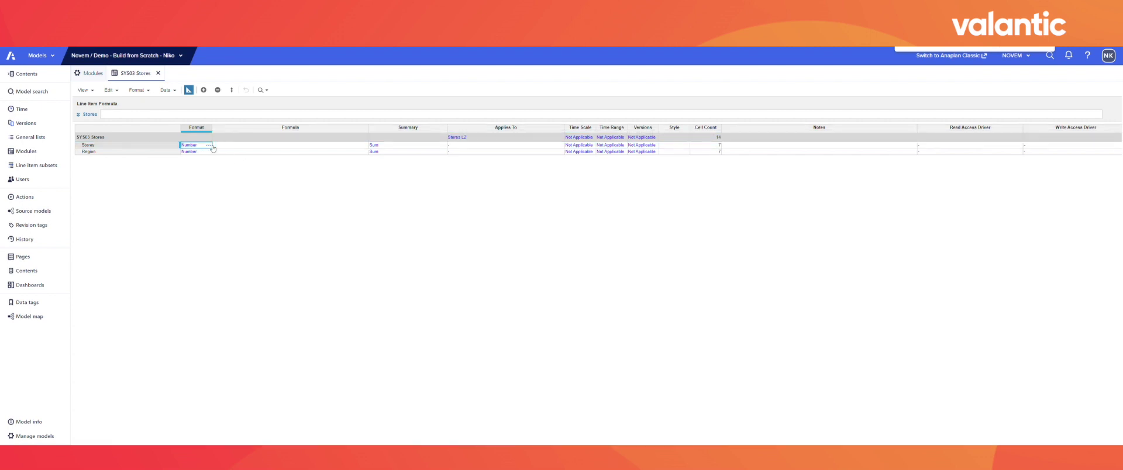
click(209, 145)
click(526, 188)
click(515, 247)
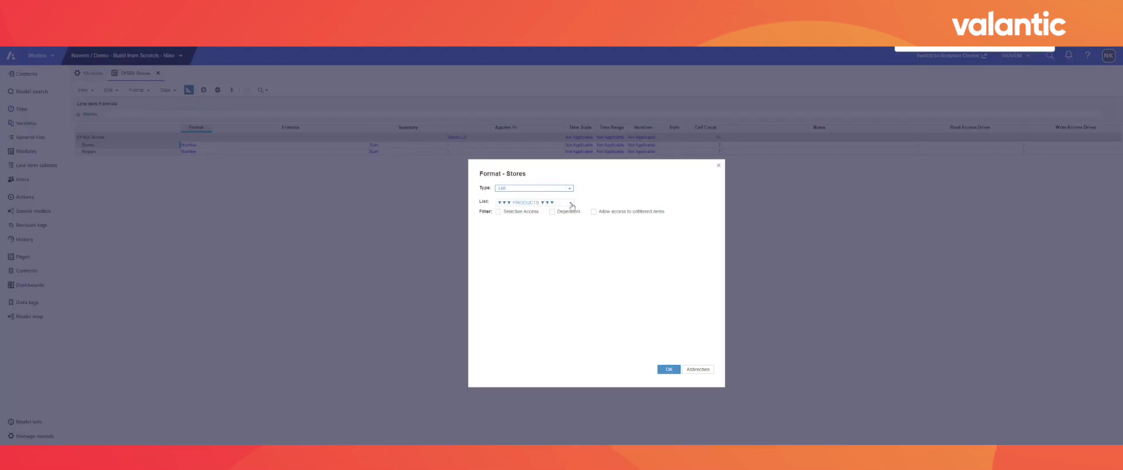
click(571, 203)
click(550, 295)
click(669, 369)
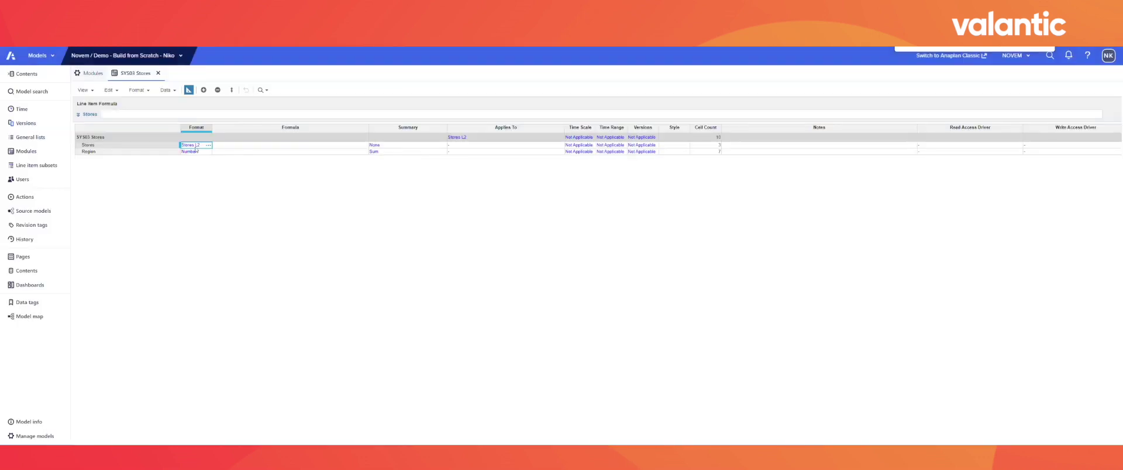
Step: Format the Region line item as a list based on Regions L1
click(195, 151)
click(209, 152)
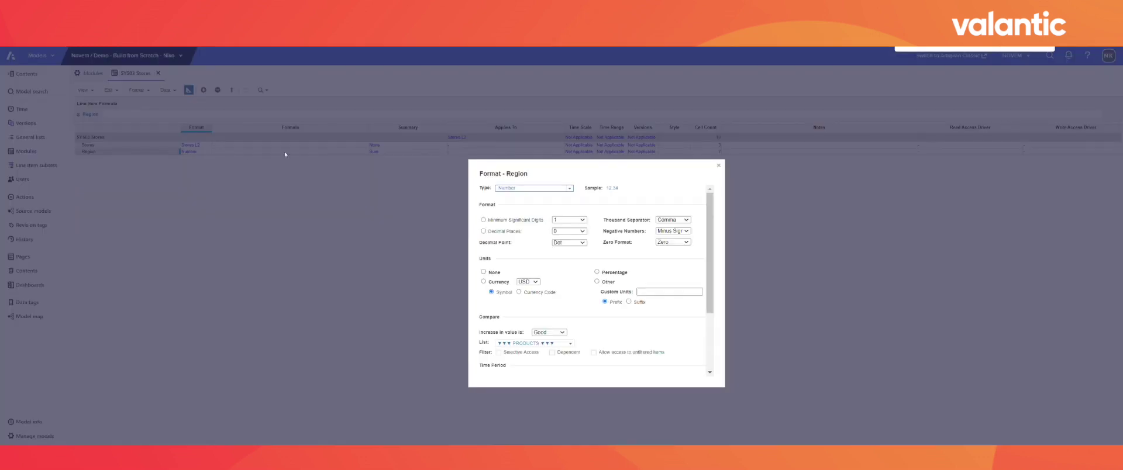
click(528, 194)
click(515, 246)
click(562, 202)
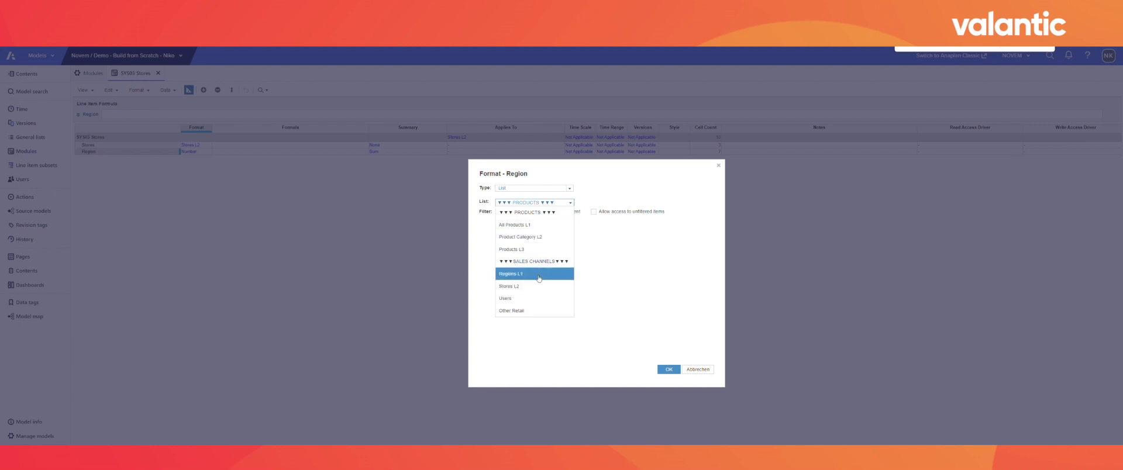
click(539, 278)
click(668, 369)
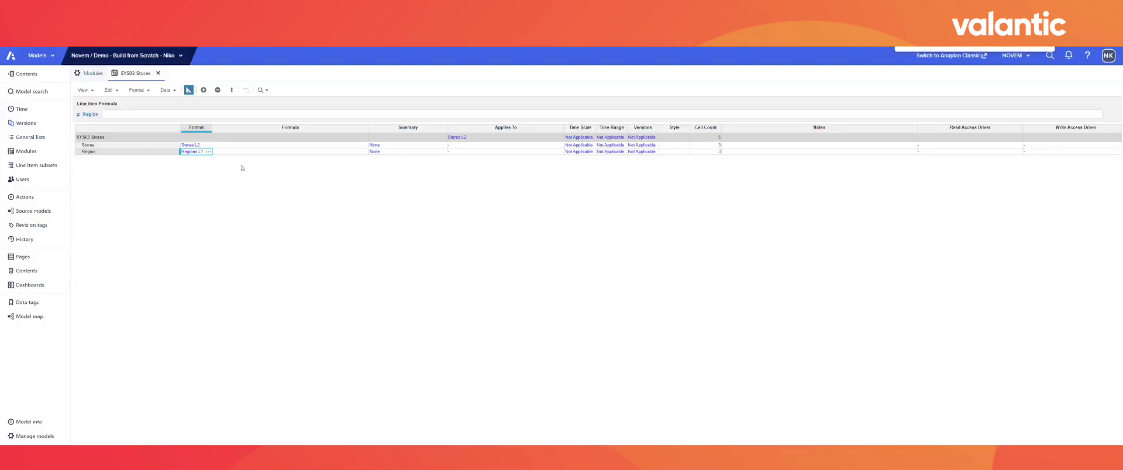
Step: Give the Stores line item the formula ITEM('Stores L2')
click(223, 145)
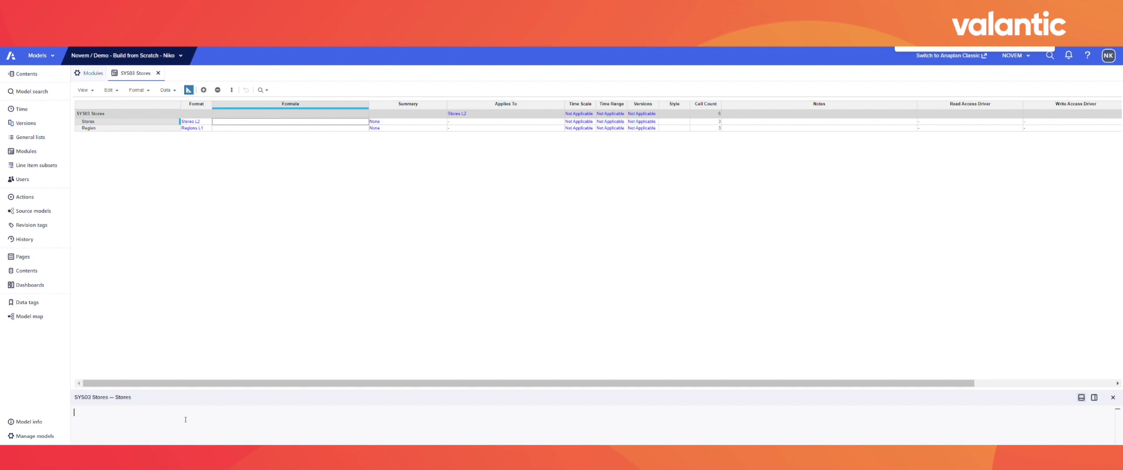
text(Item(Stores)
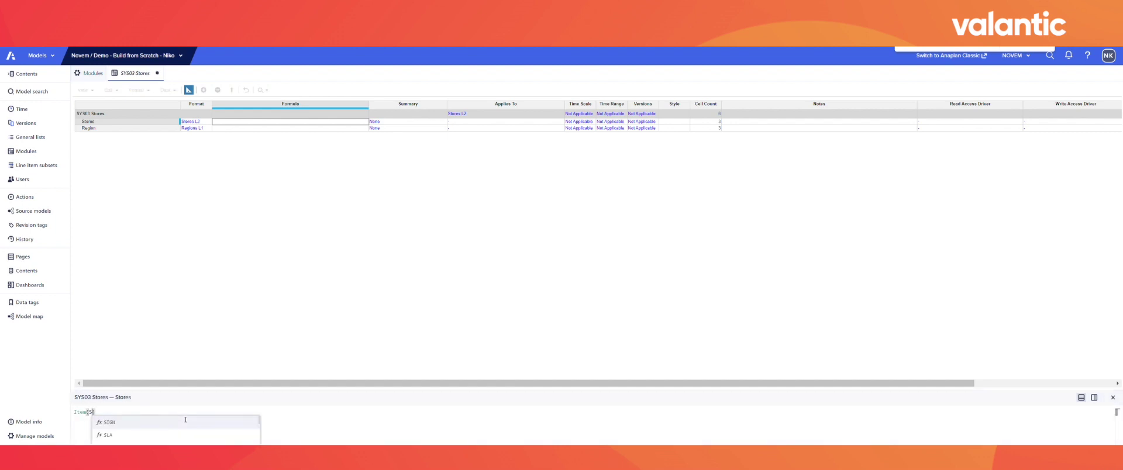
click(203, 433)
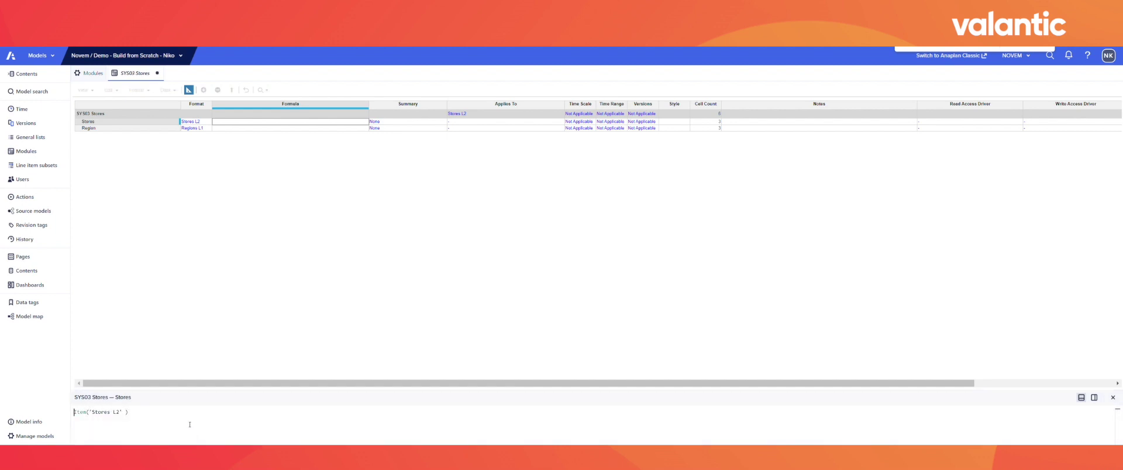
key(Return)
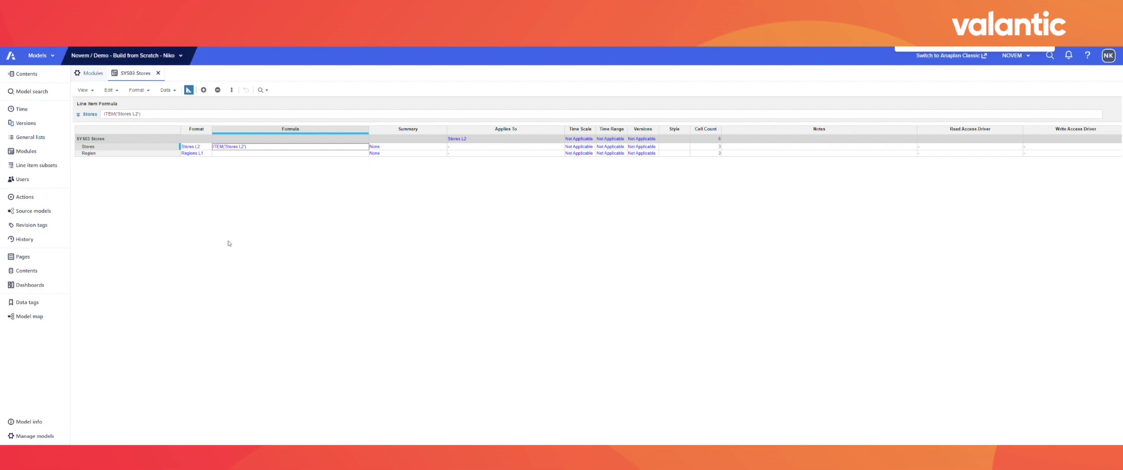
Step: Fill in the Region values in the SYS03 Stores grid: AMER for Store 1, APAC for Store 2 and EMEA for Store 3
click(189, 90)
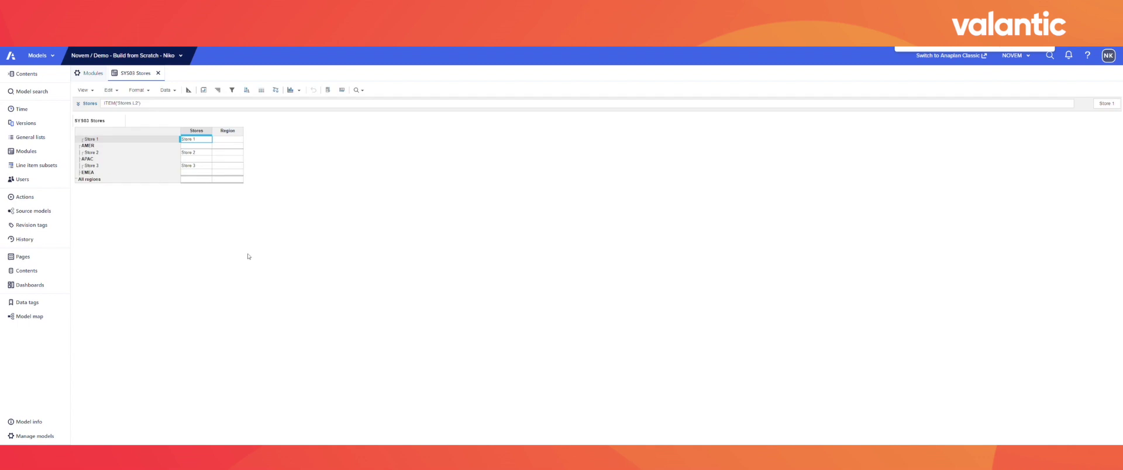
click(231, 140)
click(240, 139)
click(225, 147)
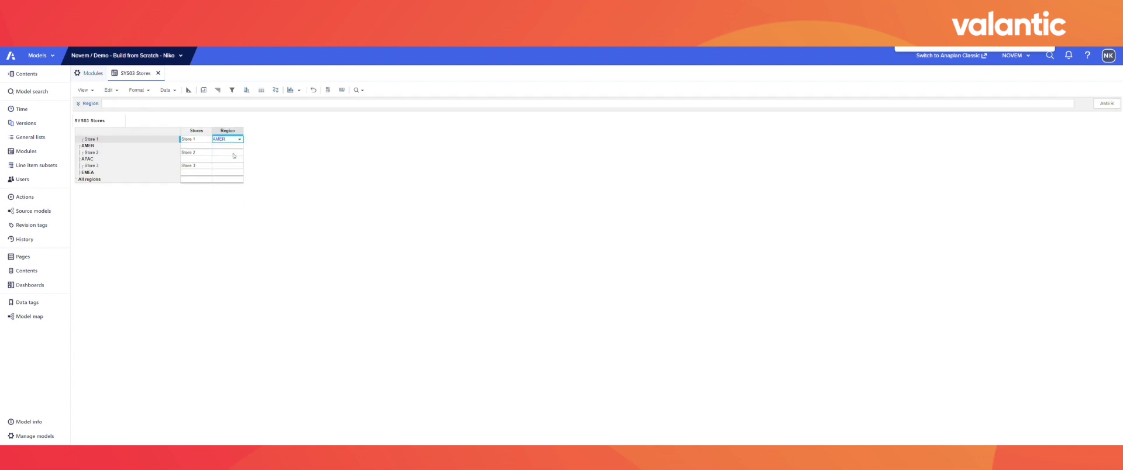
click(241, 154)
click(241, 154)
click(237, 173)
click(231, 165)
click(240, 166)
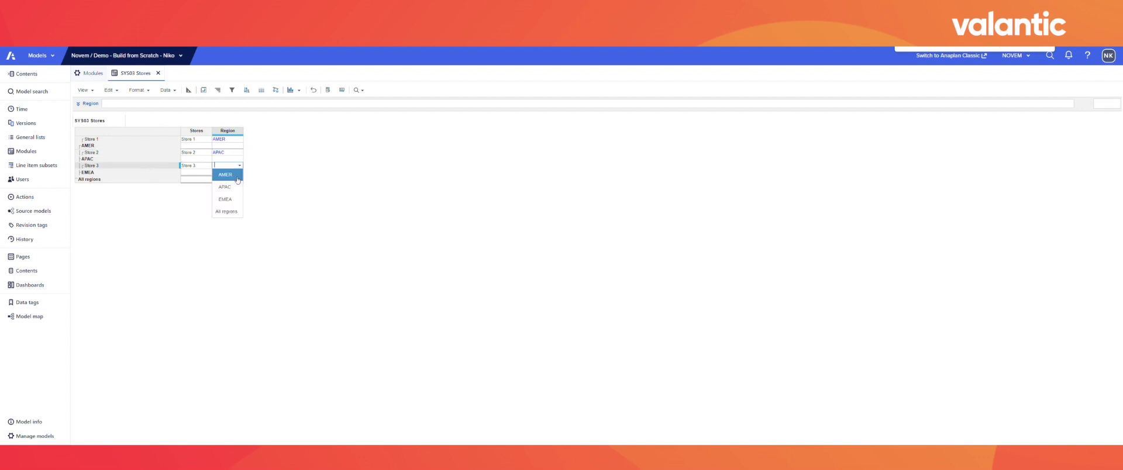
click(233, 199)
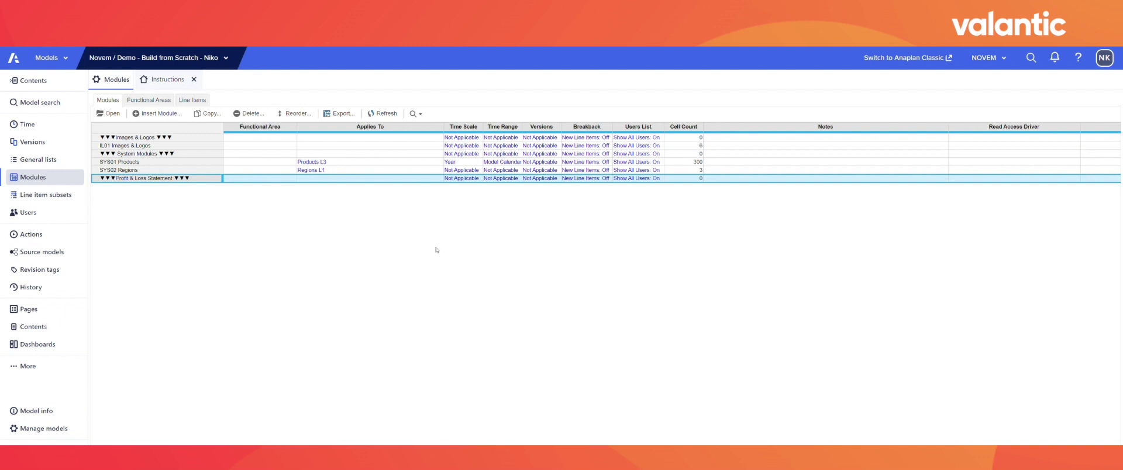
Step: Set up a new module named "CALC01 Region" and replace its Time dimension with the Regions L1 list
click(158, 113)
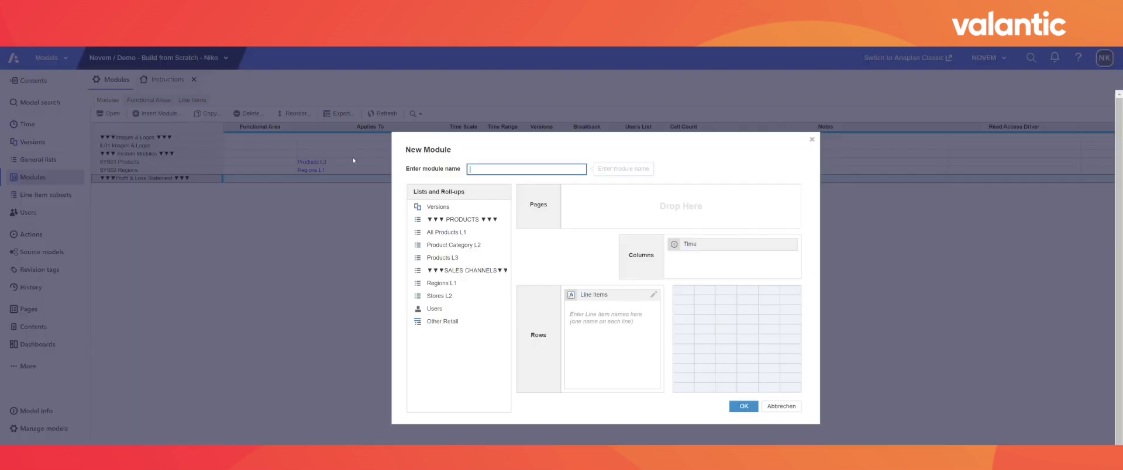
text(CALC01 Region)
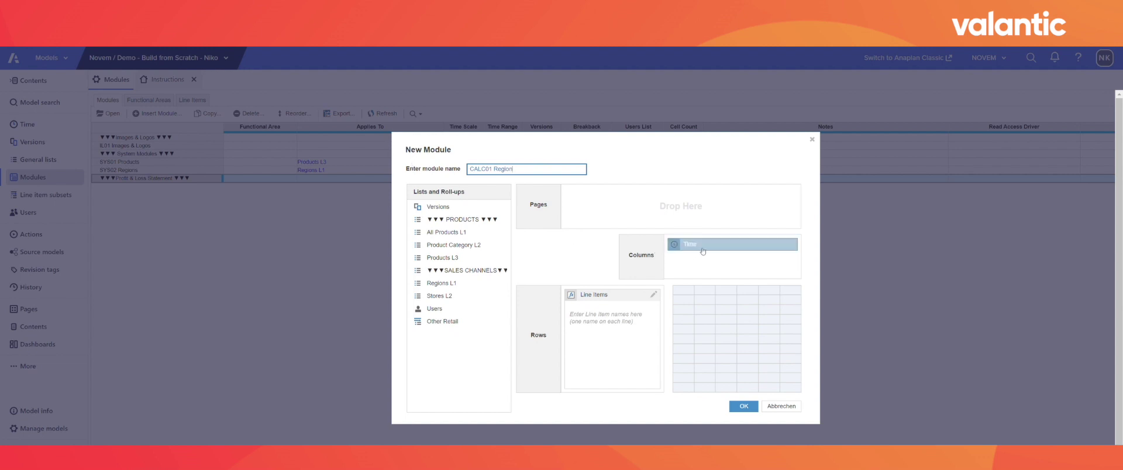
drag(679, 244, 448, 246)
drag(442, 283, 692, 264)
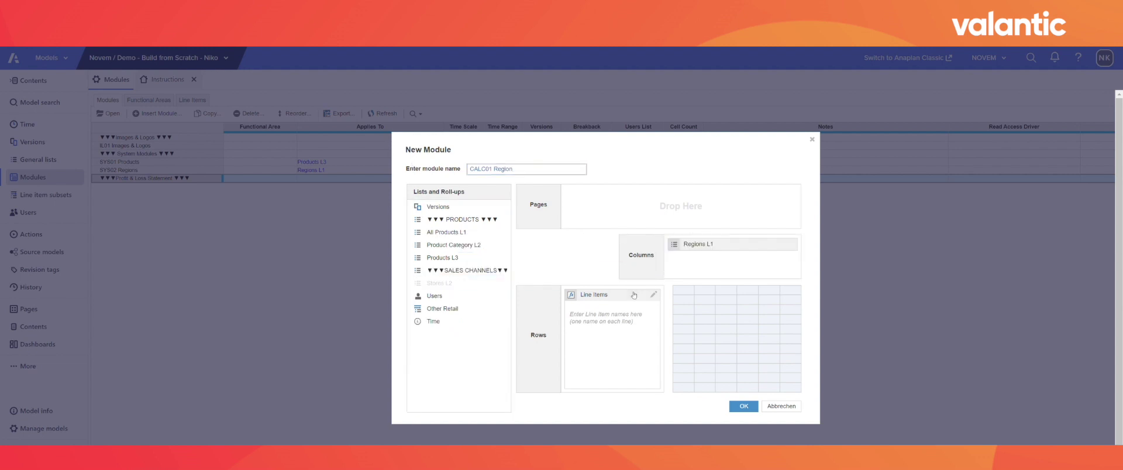
Step: Add the line item "Percentage Increase %" and create the module with line items in columns and Regions L1 in rows
click(611, 314)
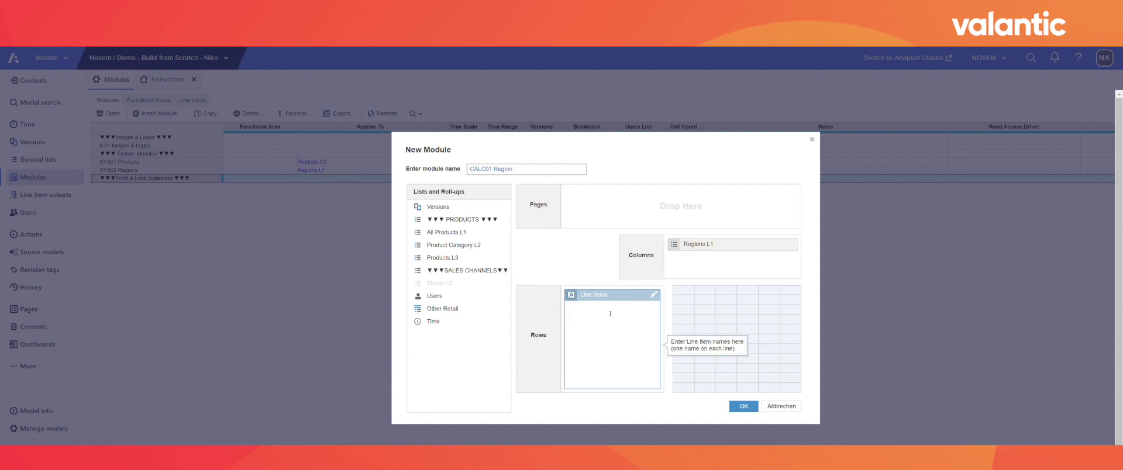
text(Percenta)
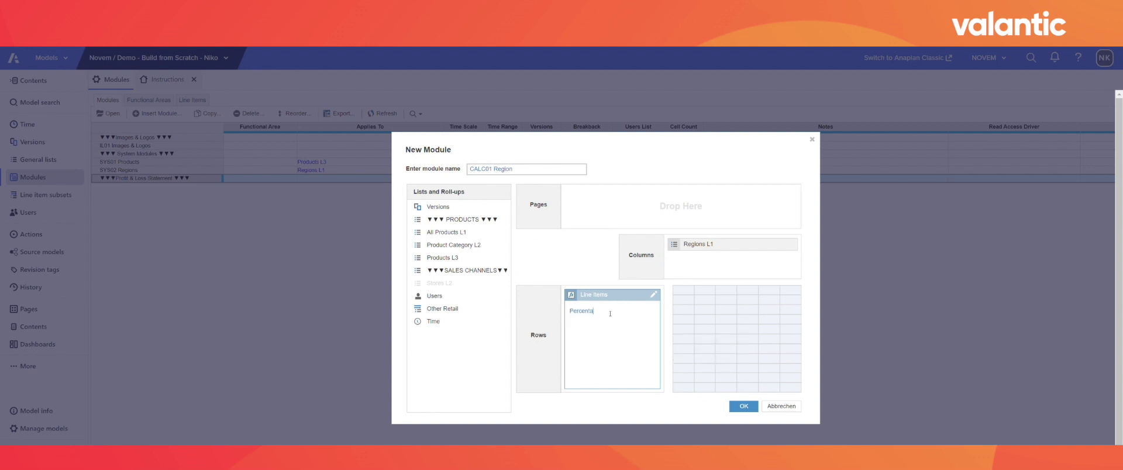
text(ge Ind)
text(rease %)
drag(615, 299, 644, 251)
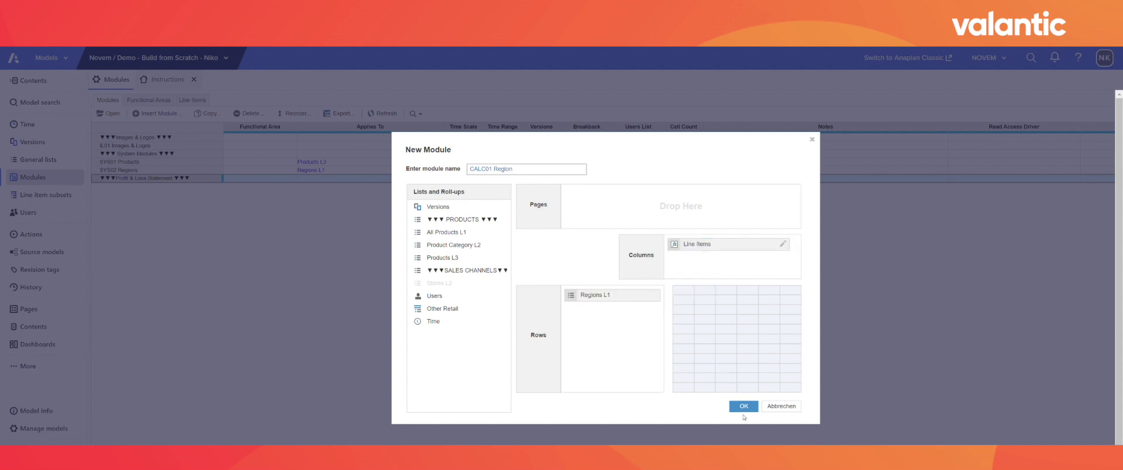
click(743, 407)
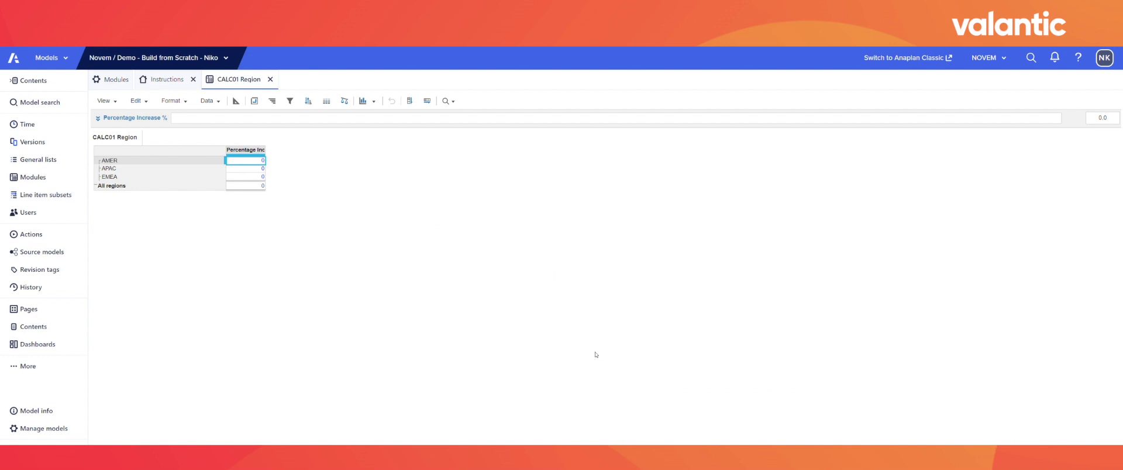
Step: Set the number format of the CALC01 Region line item Percentage Increase % to percentage units
click(235, 100)
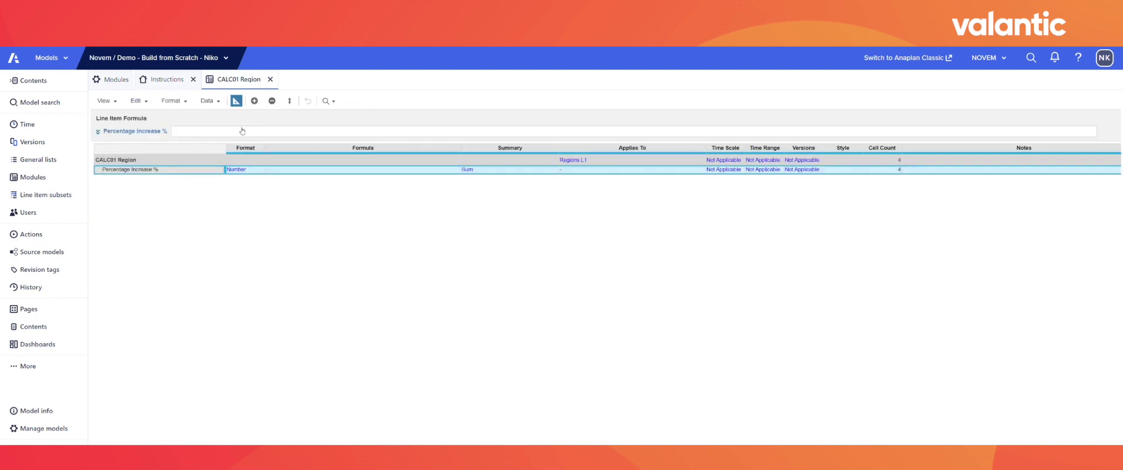
click(261, 170)
click(261, 170)
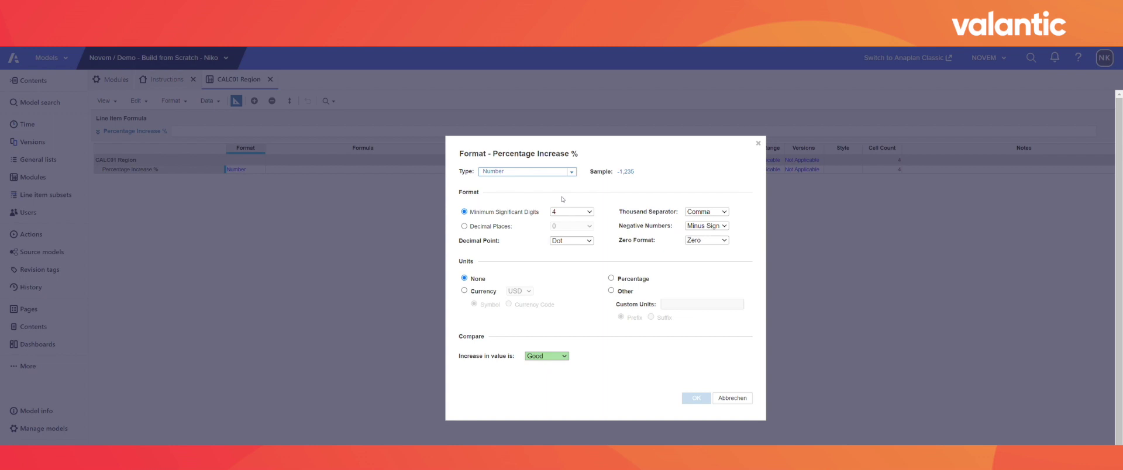
click(612, 277)
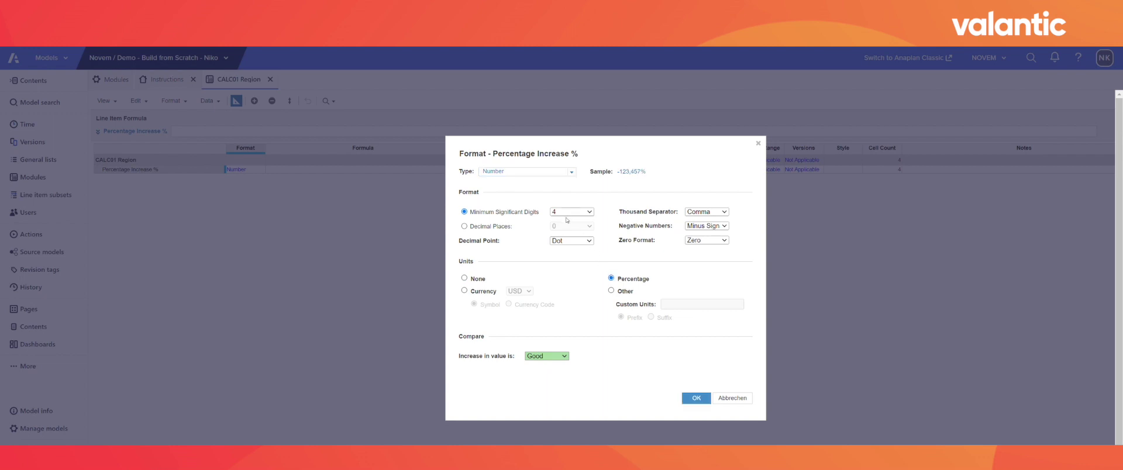
click(696, 398)
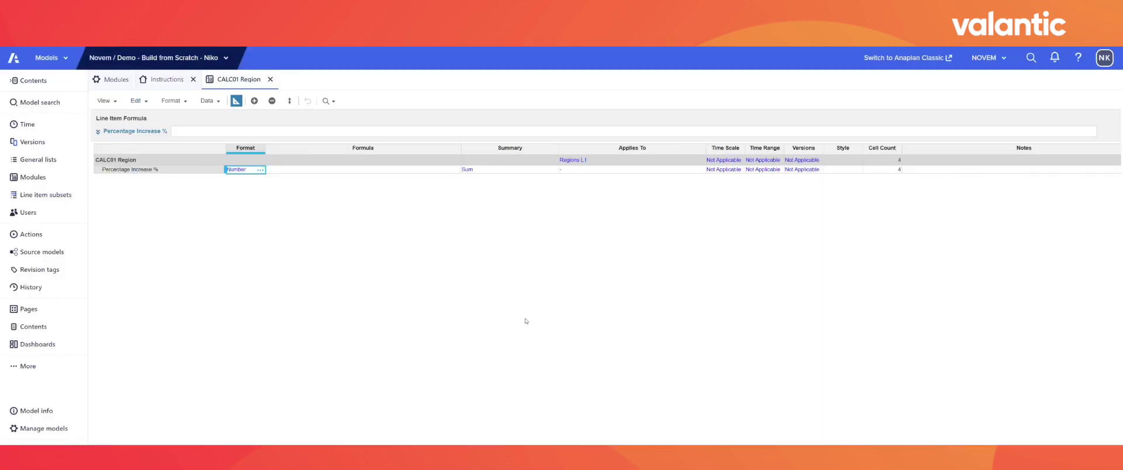
Step: Enter a percentage increase of 10 for AMER and 20 for APAC in the CALC01 Region grid
click(236, 101)
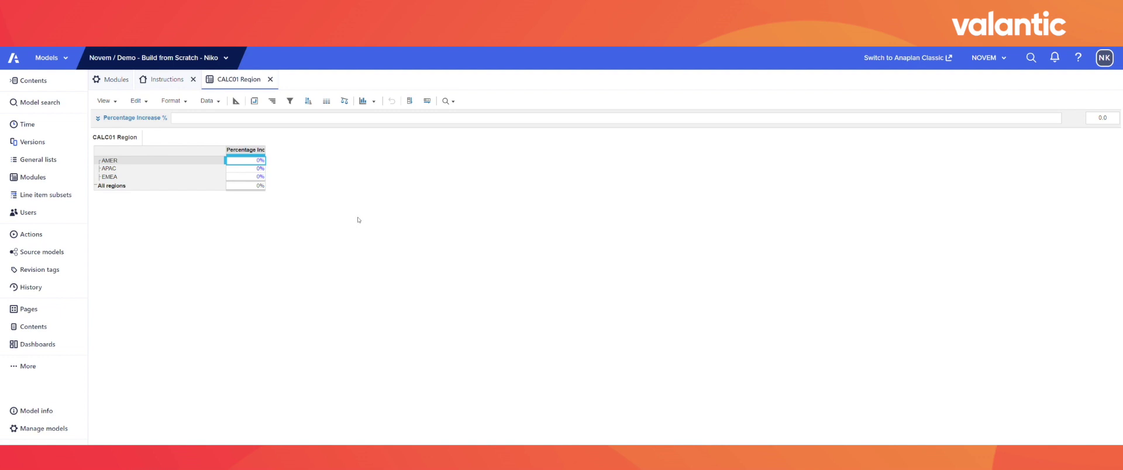
text(10)
key(Return)
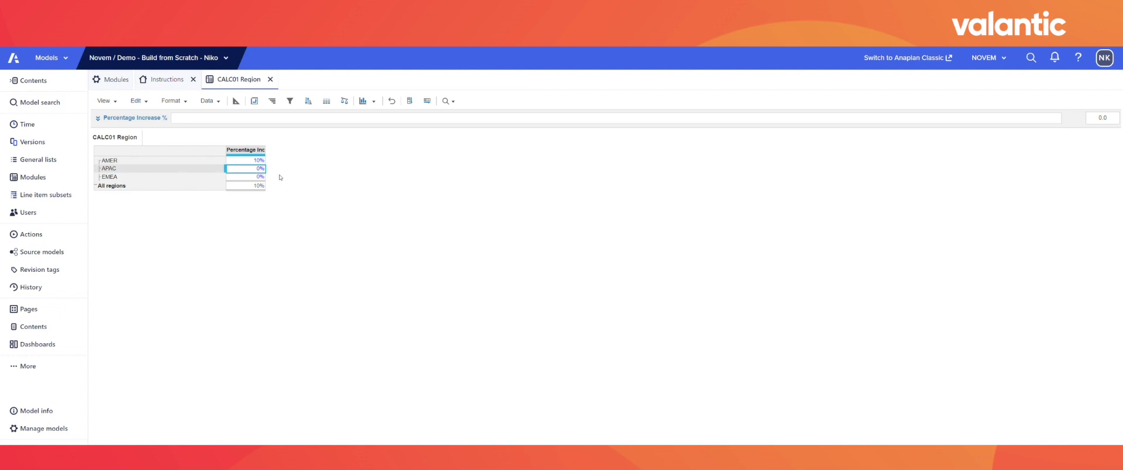
text(20)
key(Return)
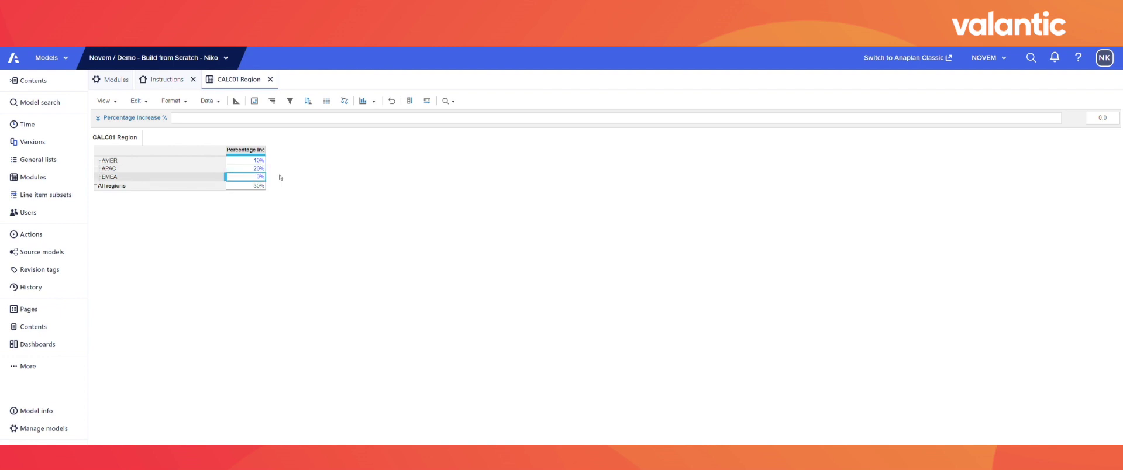
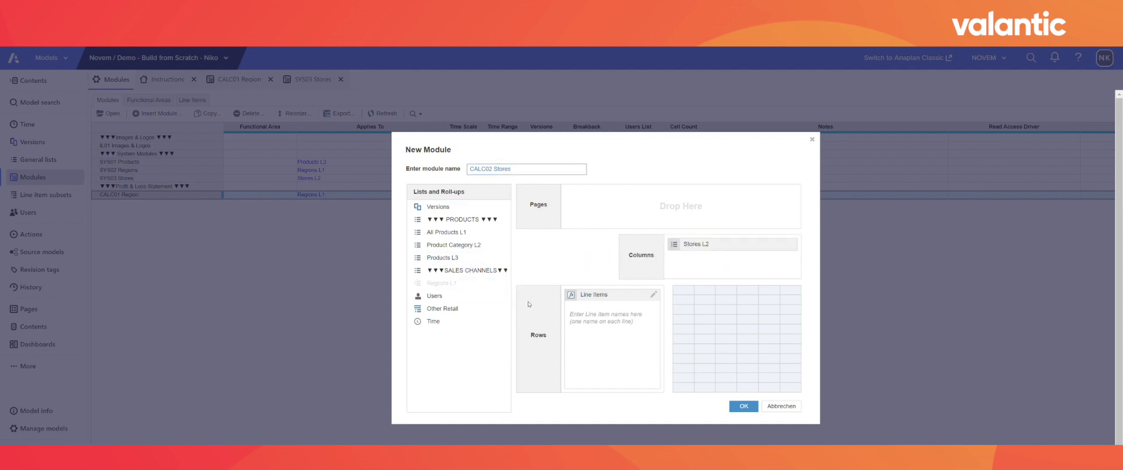
Step: Add the line item "Percentage Increase %" to the new CALC02 Stores module and create it with line items in columns and Stores L2 in rows
click(595, 319)
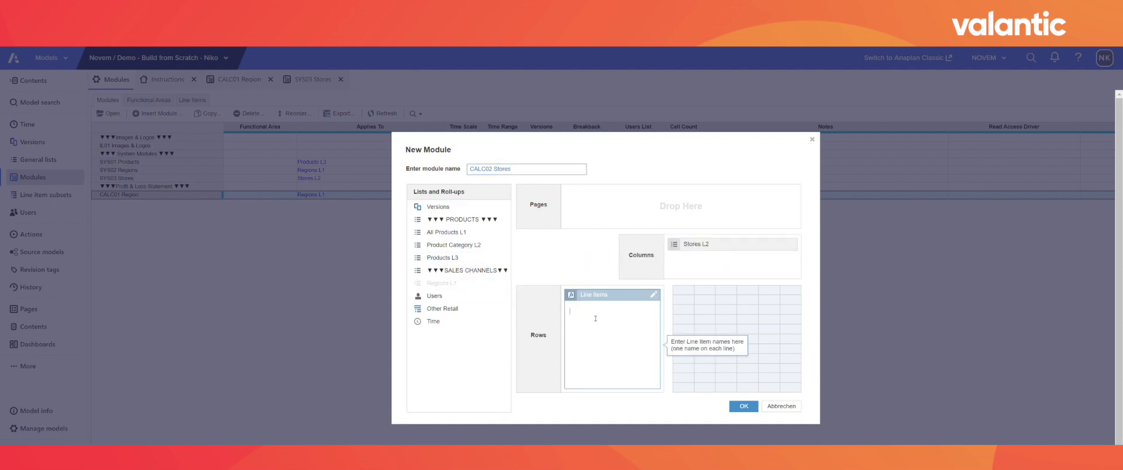
text(Percentage)
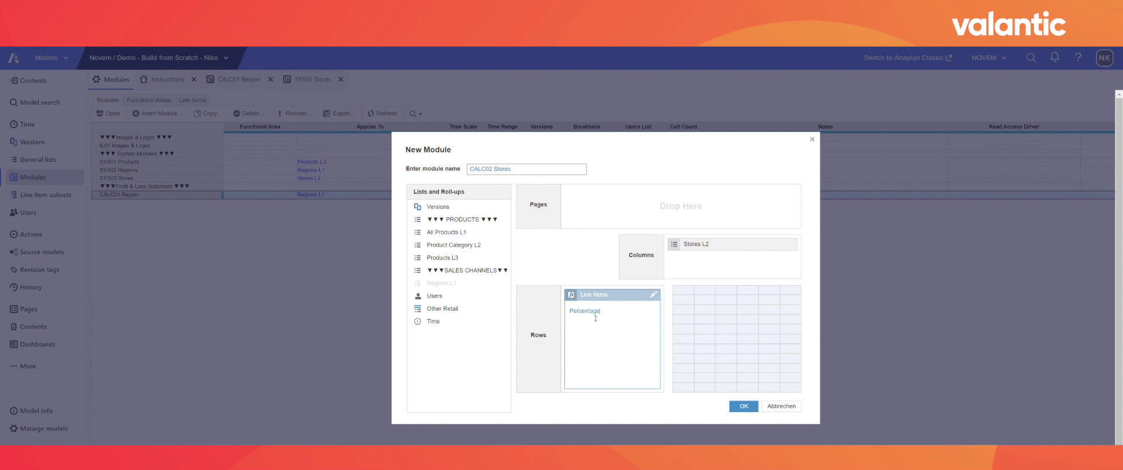
text( Increase %)
drag(717, 249, 614, 316)
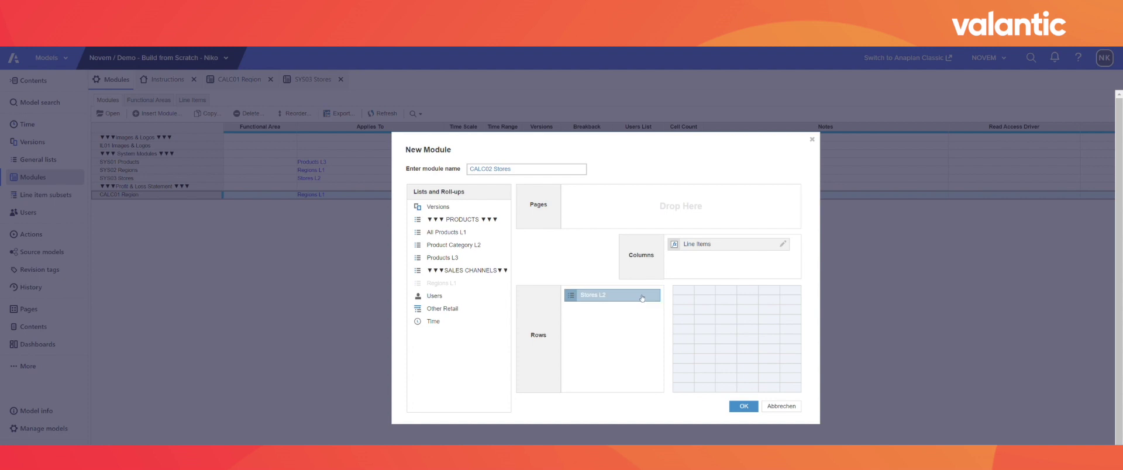
click(743, 406)
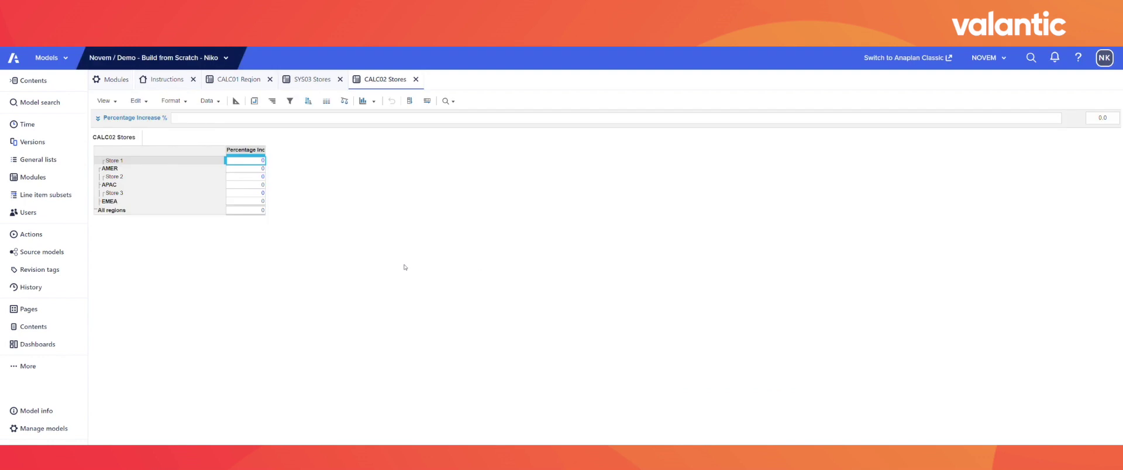
Step: Format the CALC02 Stores line item Percentage Increase % as a number with percentage units and 1 minimum significant digit
click(236, 102)
click(254, 169)
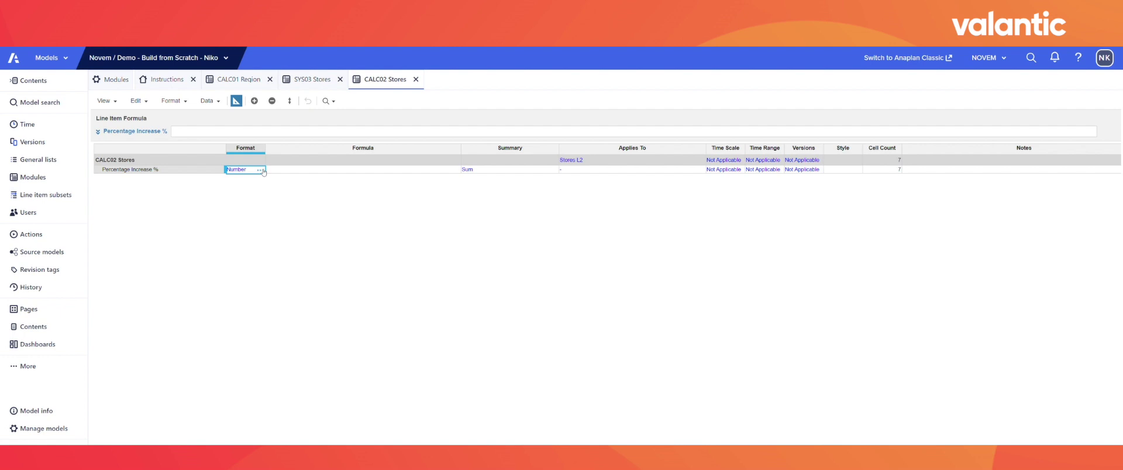
click(264, 170)
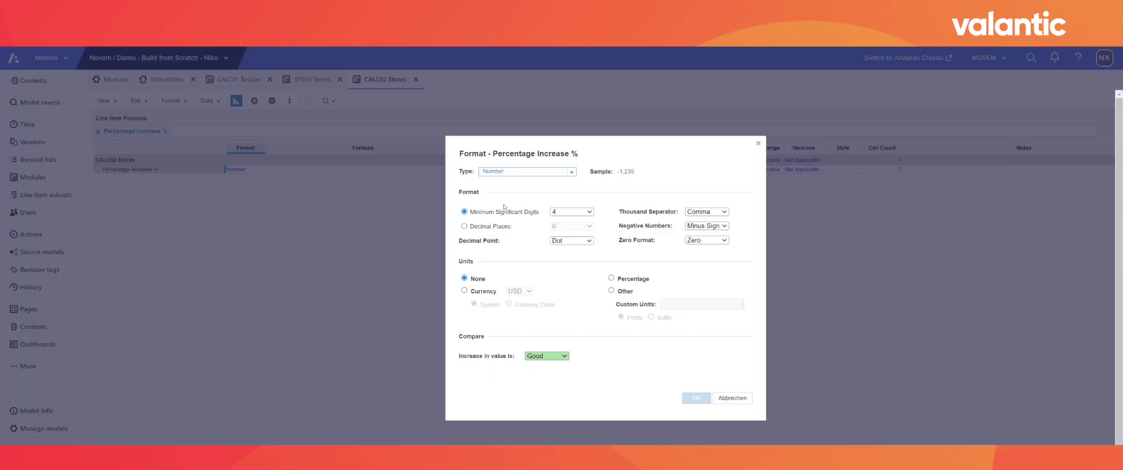
click(538, 174)
click(539, 180)
click(612, 278)
click(695, 399)
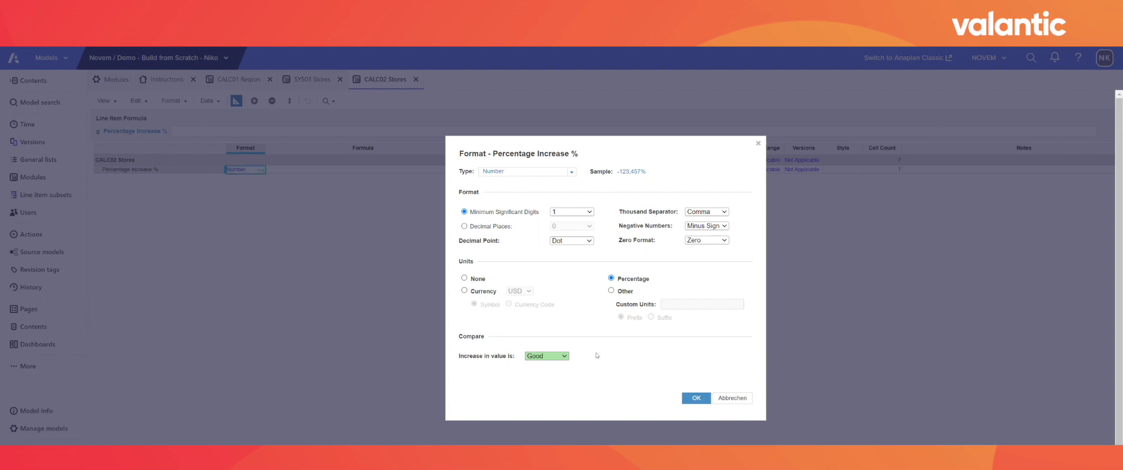
Step: Set the CALC02 Stores Percentage Increase % formula to 'CALC01 Region'.Percentage Increase %[LOOKUP: 'SYS03 Stores'.Region] and return to the grid view
click(298, 169)
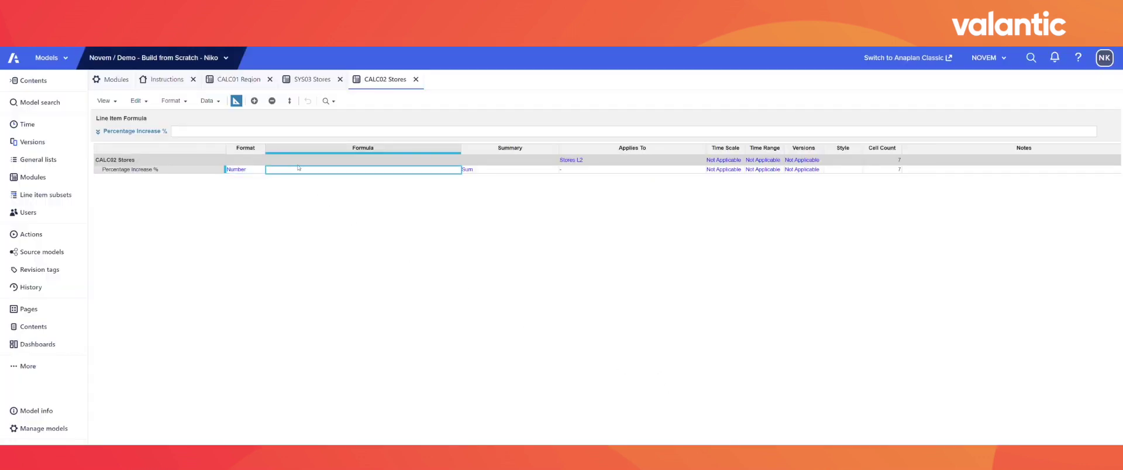
click(152, 133)
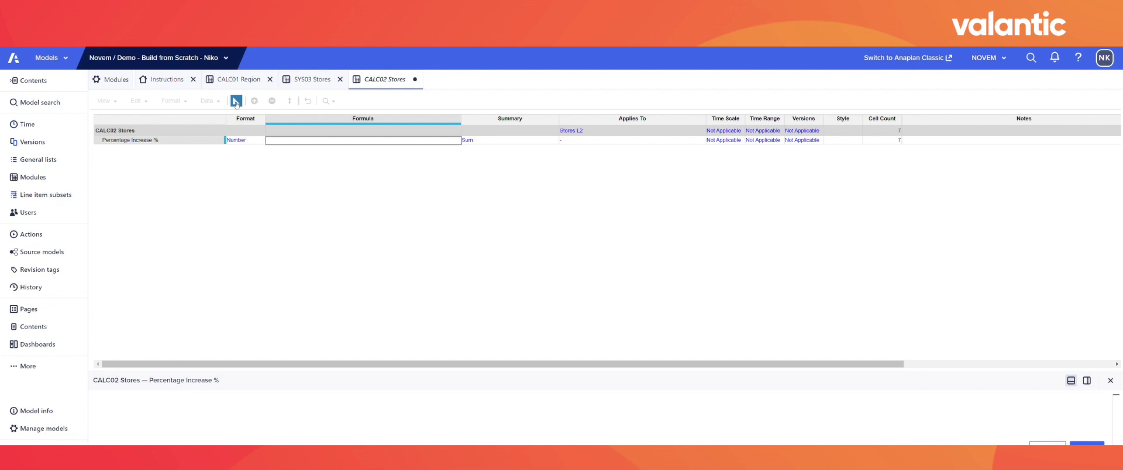
click(239, 80)
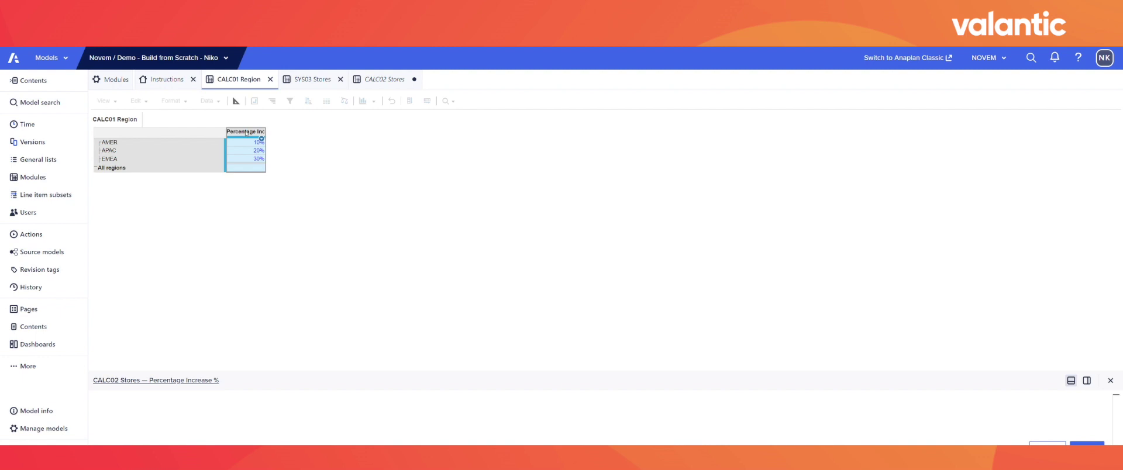
click(247, 133)
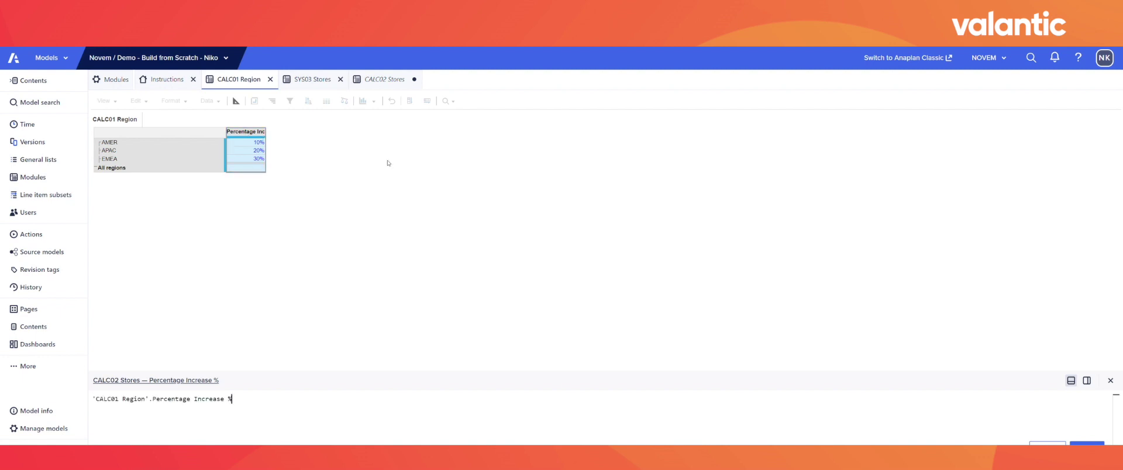
text([LOOKU)
key(Return)
click(314, 86)
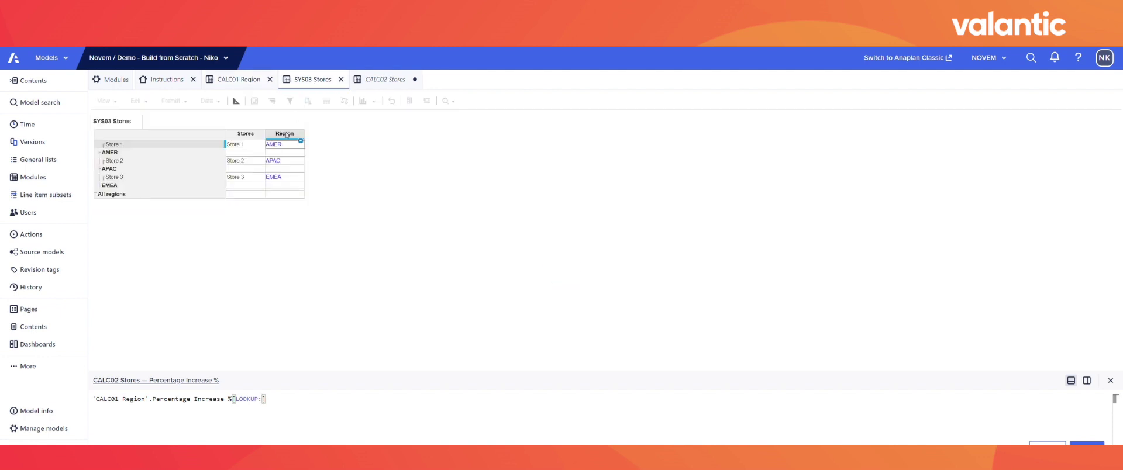
click(286, 135)
key(Return)
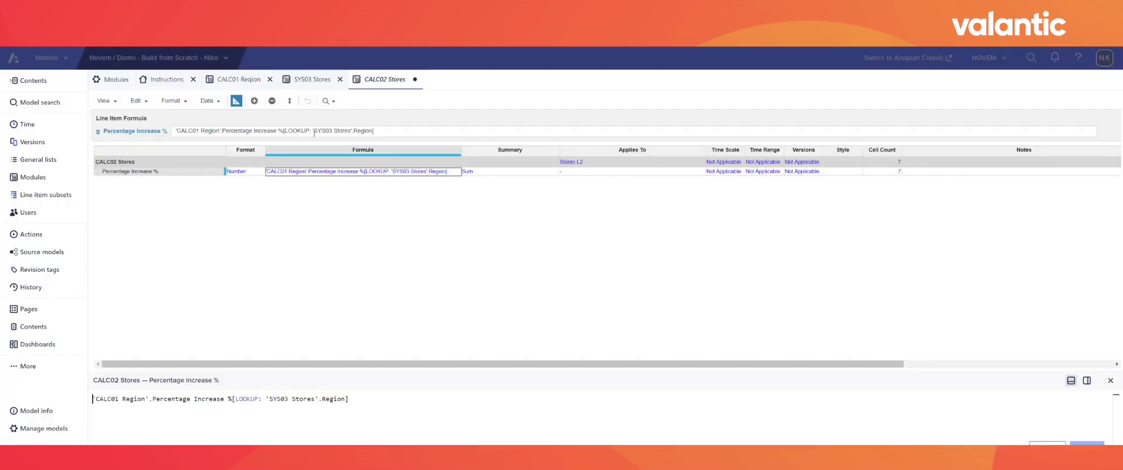
click(237, 102)
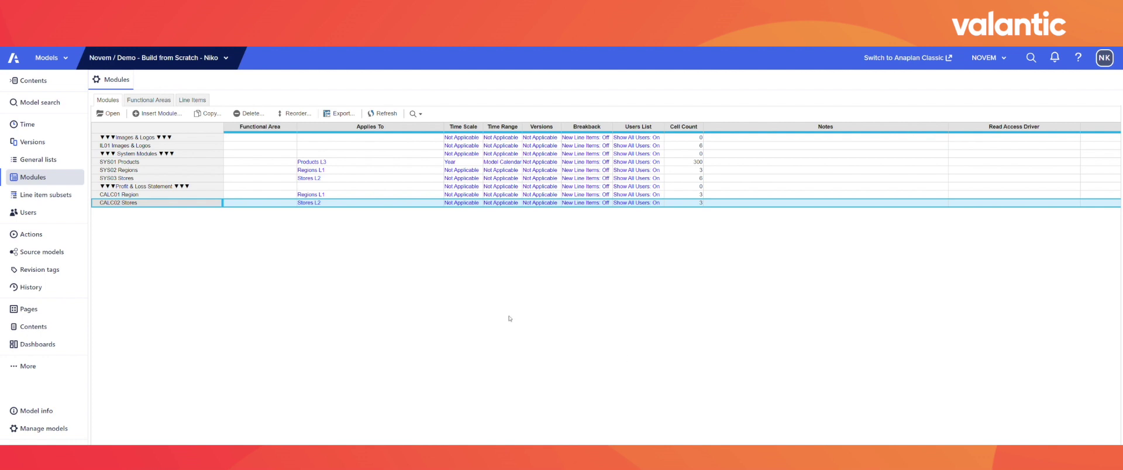
Step: Start a new module named "CALC03 P&L", remove Time, and place Stores L2 and Products L3 in the columns
click(170, 113)
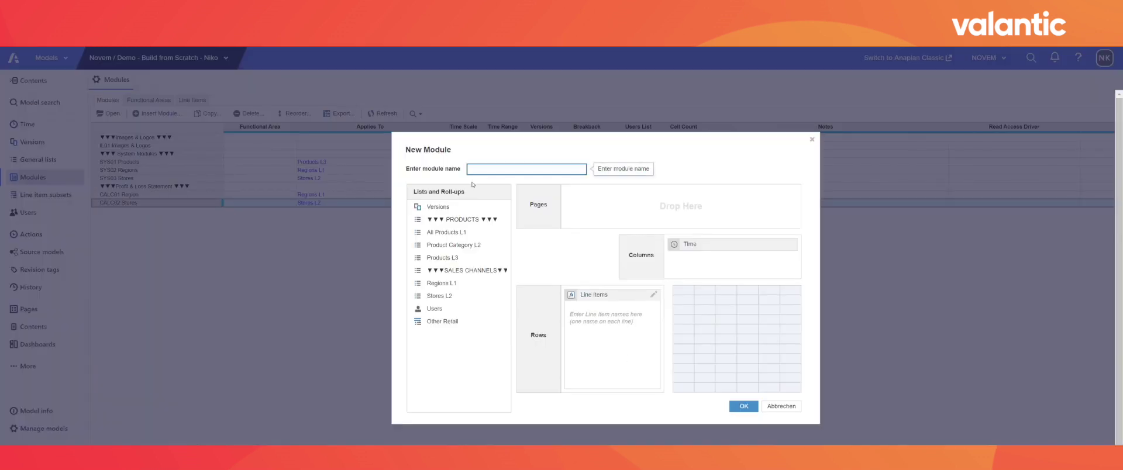
text(CALC03 P&L)
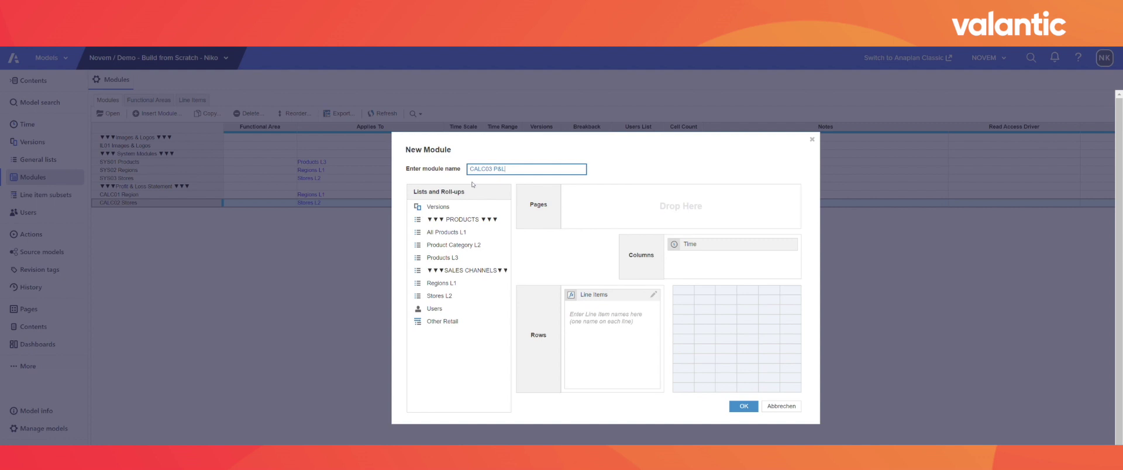
drag(679, 244, 450, 246)
drag(439, 296, 702, 257)
drag(438, 258, 715, 255)
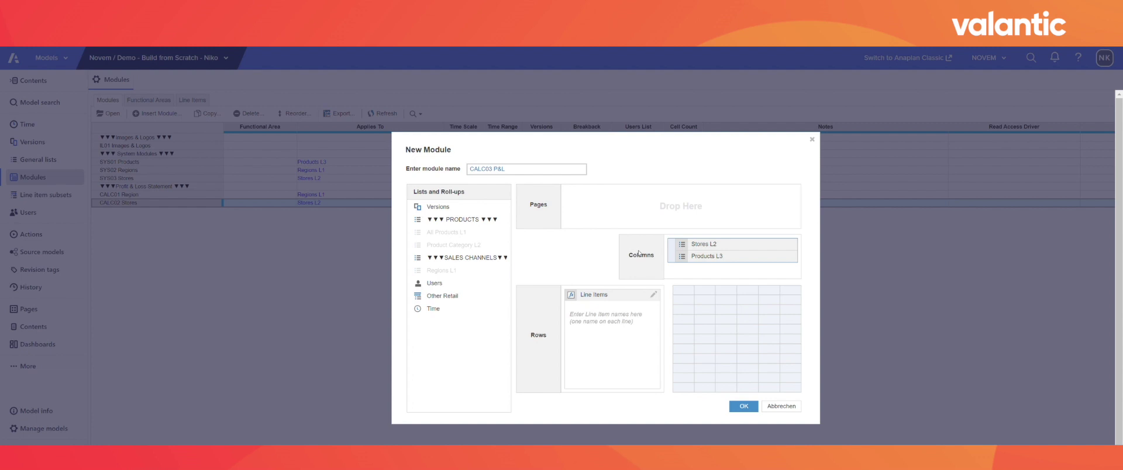
Step: Add the line items Revenue, COGS, Net Income, PY Revenue and YOY Growth Rate % in rows and create the module
click(648, 323)
text(Revenue )
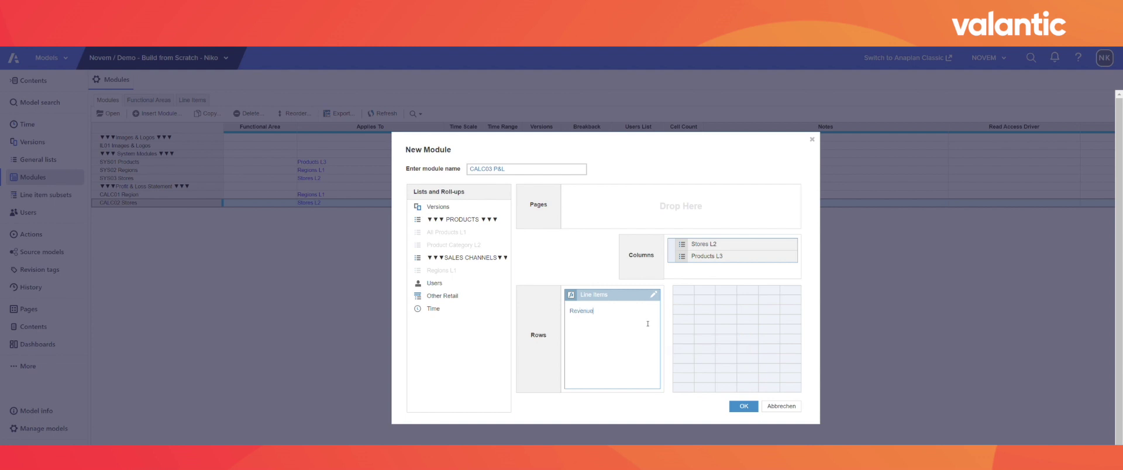
text(COGS )
text(Net Income)
text(PY Re)
text(venue )
text(YOY)
text( Grow)
text(th Rate)
text( %)
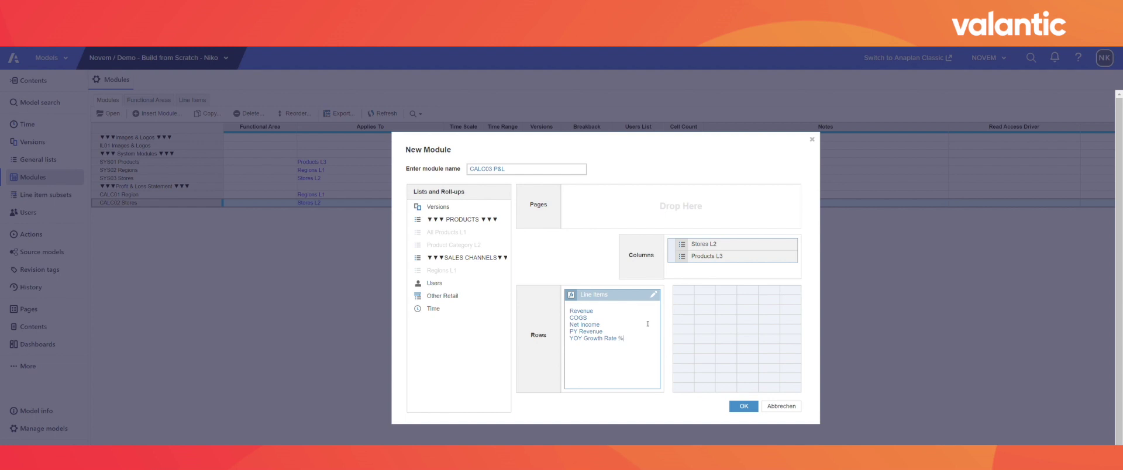
click(719, 352)
click(743, 406)
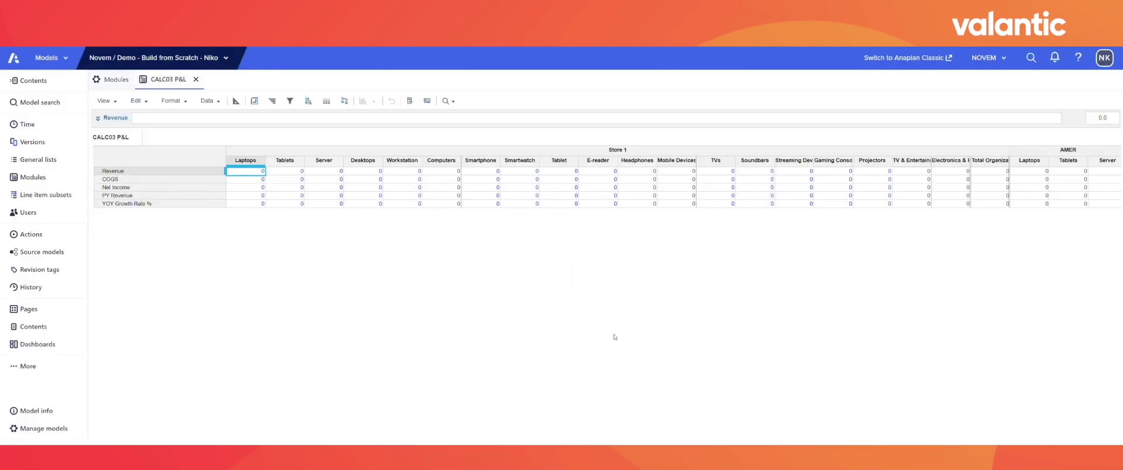
Step: Format the CALC03 P&L Revenue line item with currency units and copy that format to COGS, Net Income and PY Revenue
click(236, 101)
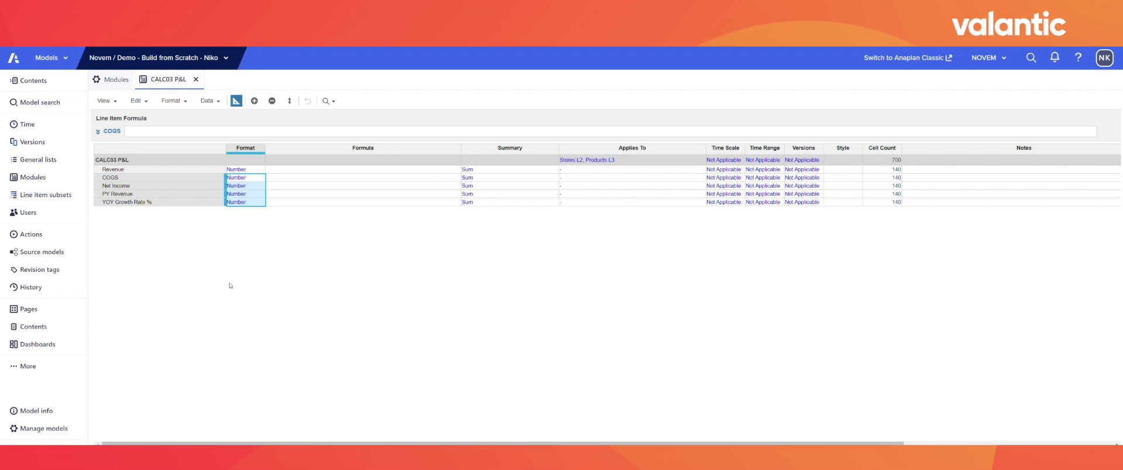
click(257, 170)
click(262, 169)
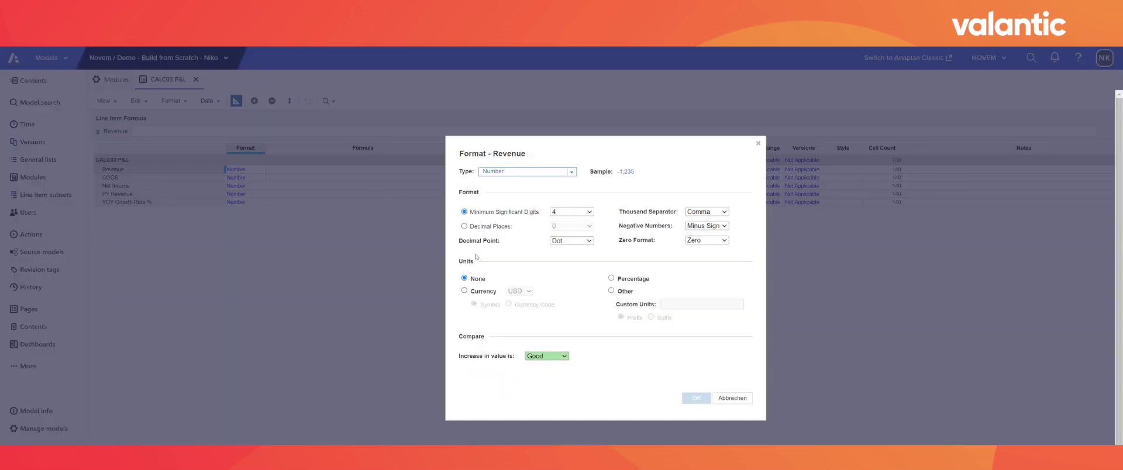
click(465, 291)
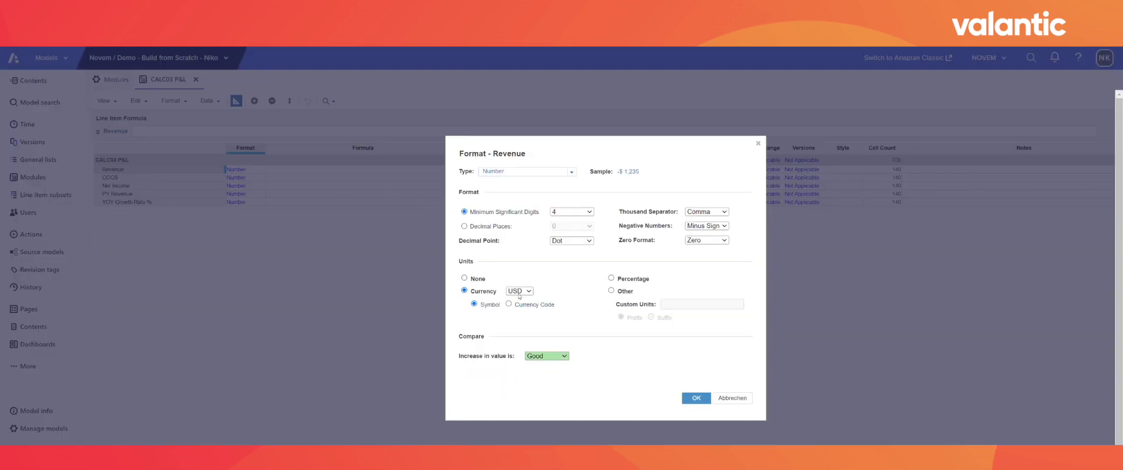
click(533, 310)
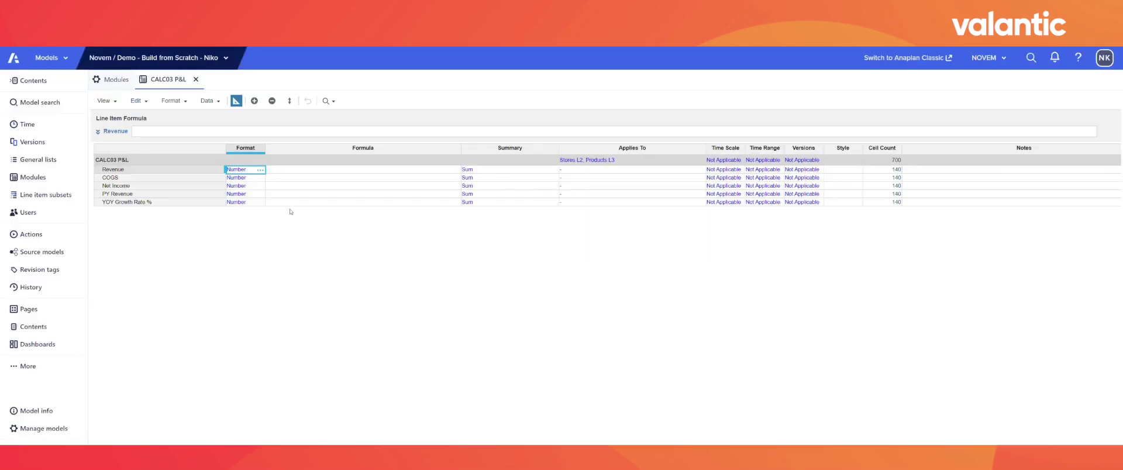
right_click(259, 170)
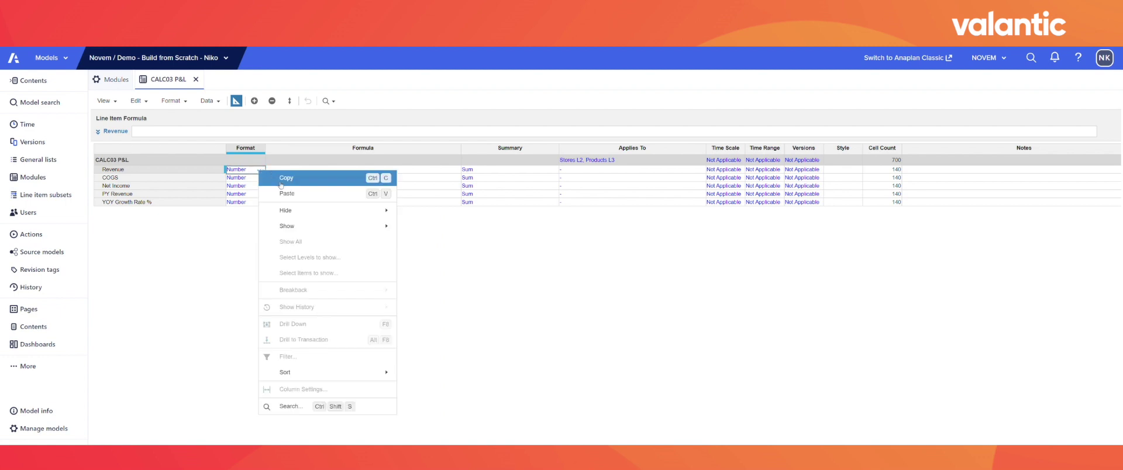
click(283, 179)
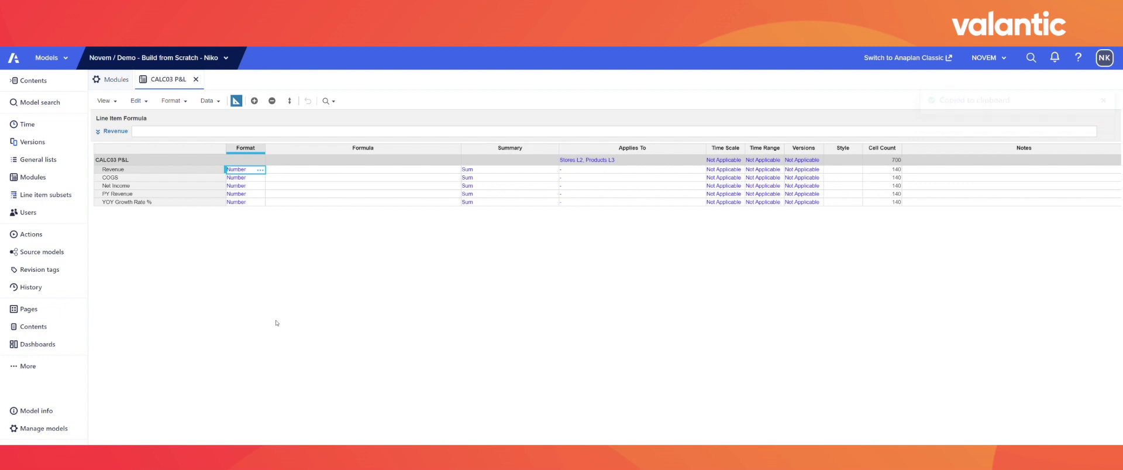
drag(246, 178, 246, 194)
key(ctrl+v)
Step: Set the number format of the YOY Growth Rate % line item to percentage units
click(243, 202)
click(261, 202)
click(611, 277)
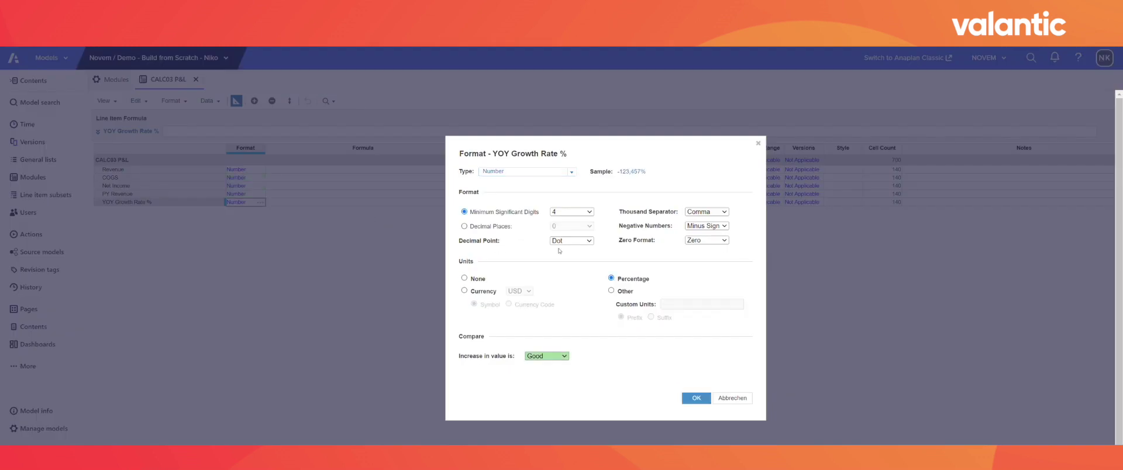
click(697, 398)
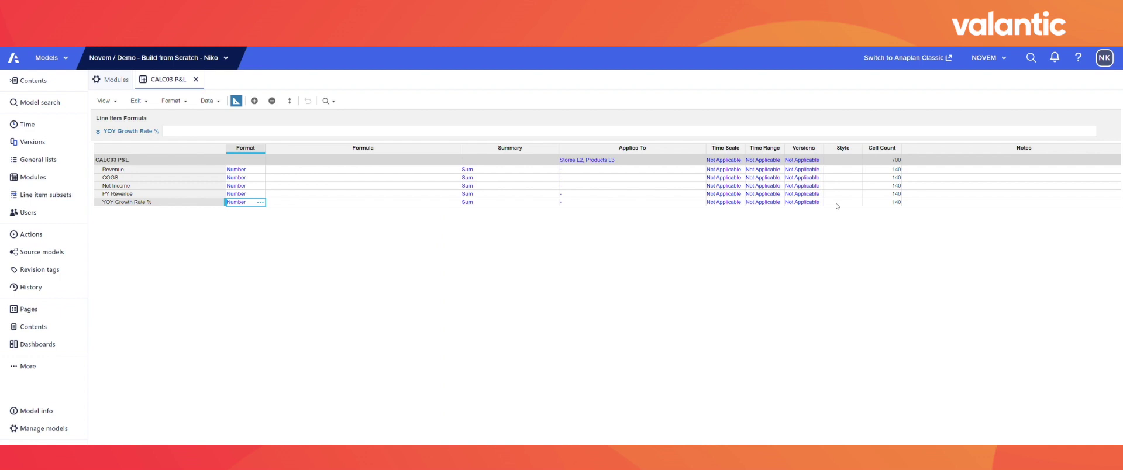
Step: Set the style of the Revenue line item to Summary1 and of COGS to Summary2
click(844, 170)
click(859, 170)
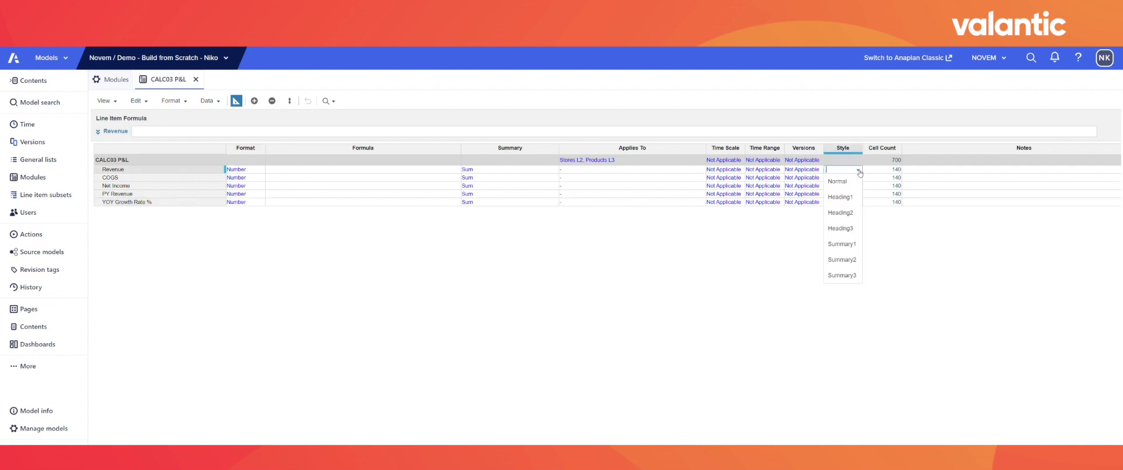
click(844, 246)
click(850, 181)
click(858, 179)
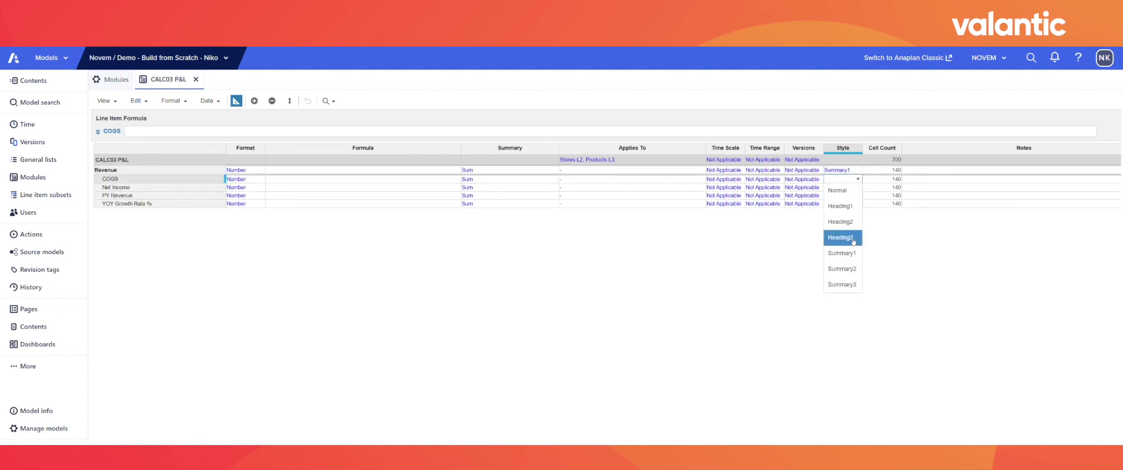
click(852, 268)
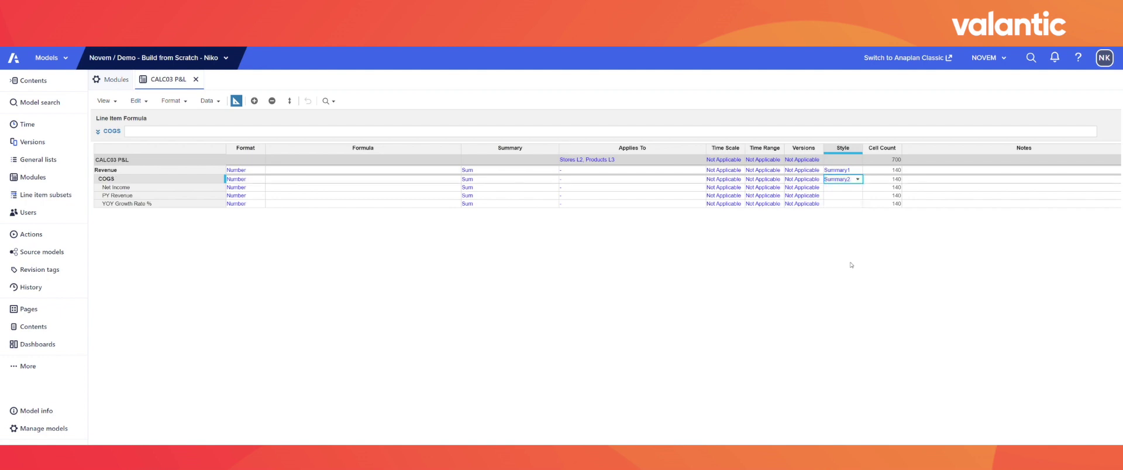
Step: Set the style of Net Income to Summary1 and of PY Revenue and YOY Growth Rate % to Summary2
click(860, 188)
click(858, 187)
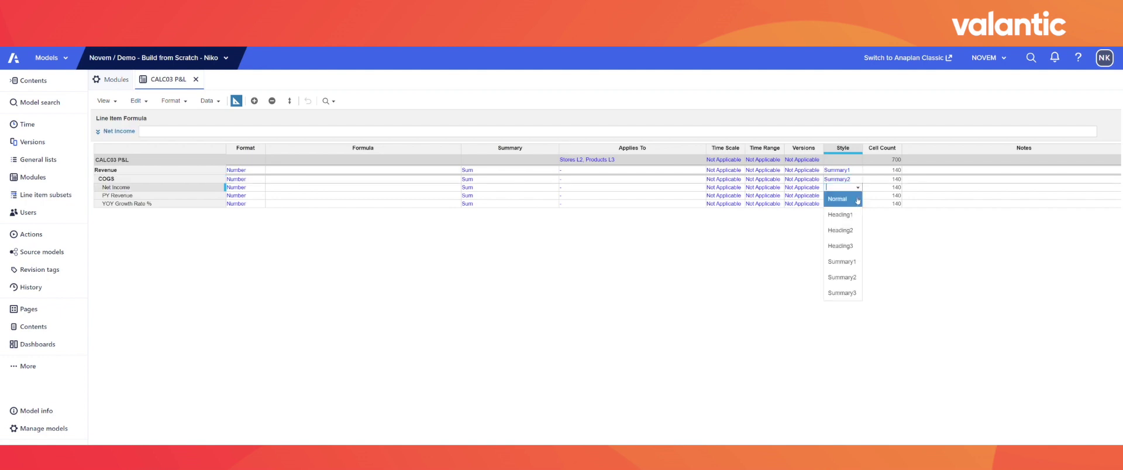
click(848, 262)
click(859, 197)
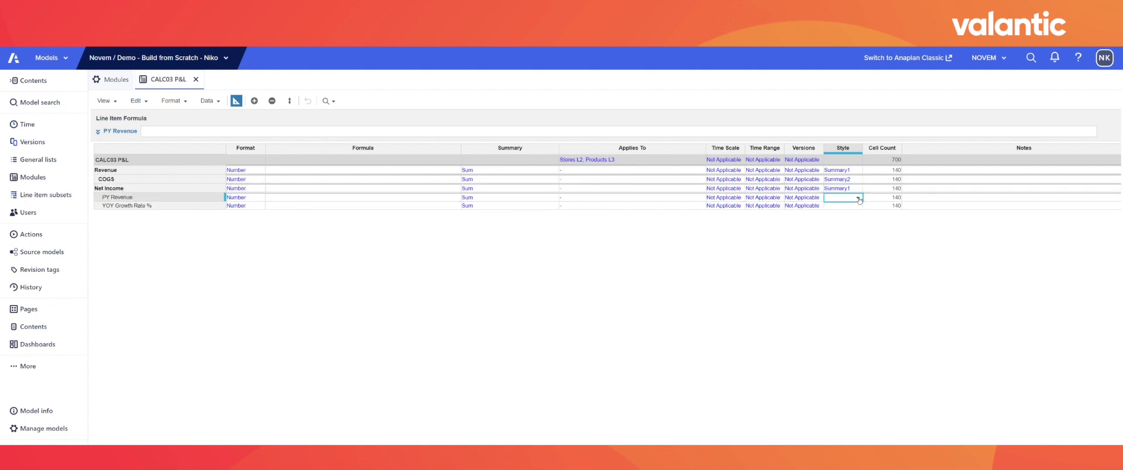
click(859, 198)
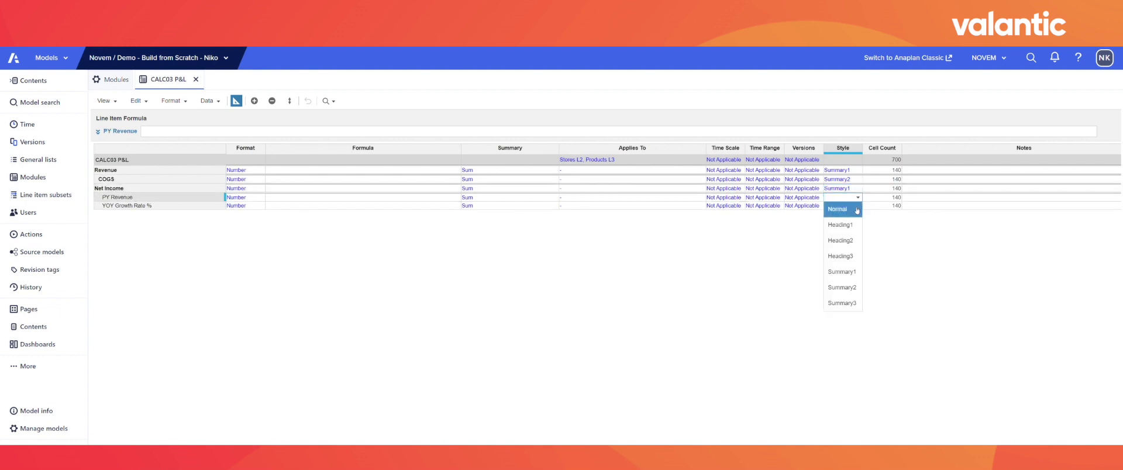
click(854, 287)
key(ctrl+c)
key(Down)
key(ctrl+v)
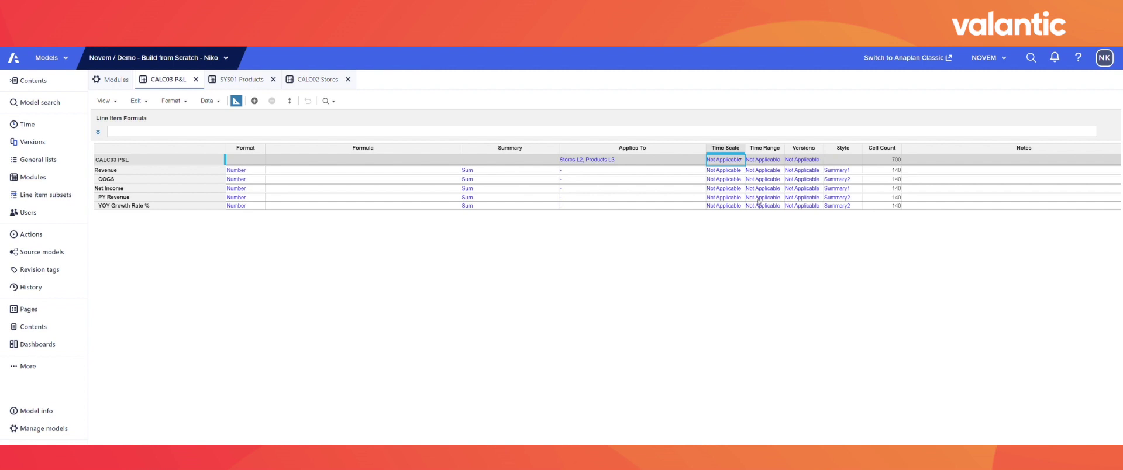
Step: Set the CALC03 P&L module's time scale to Year and copy it to all five line items
click(741, 159)
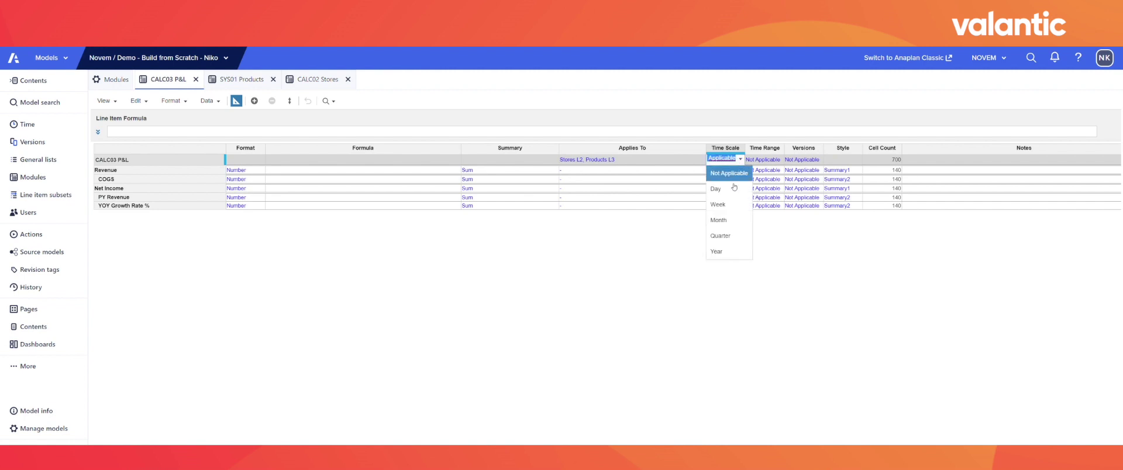
click(722, 250)
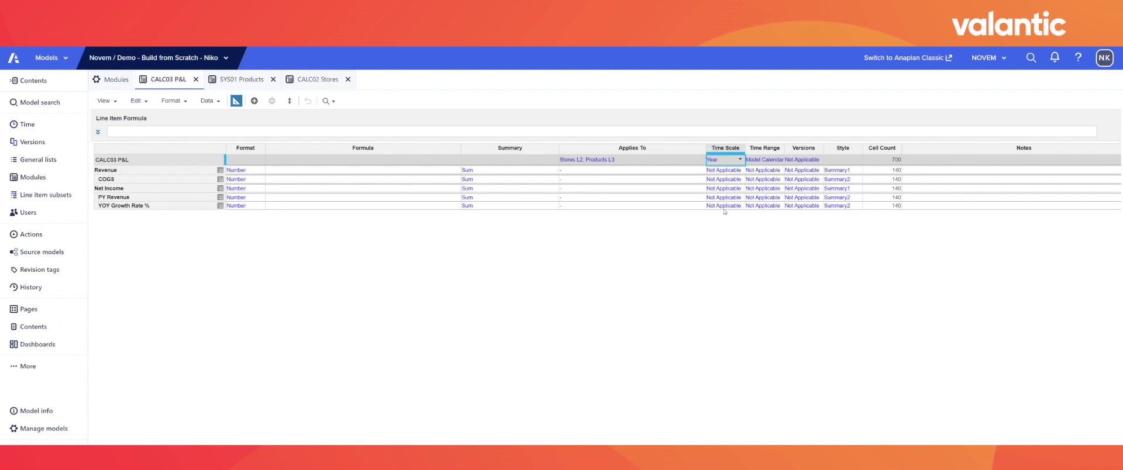
right_click(726, 167)
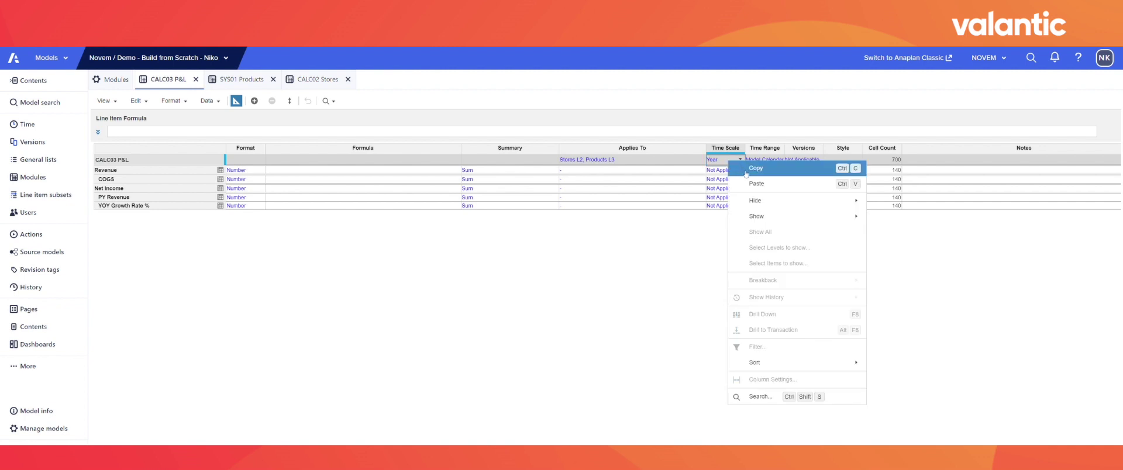
click(731, 172)
drag(729, 170, 727, 206)
key(ctrl+v)
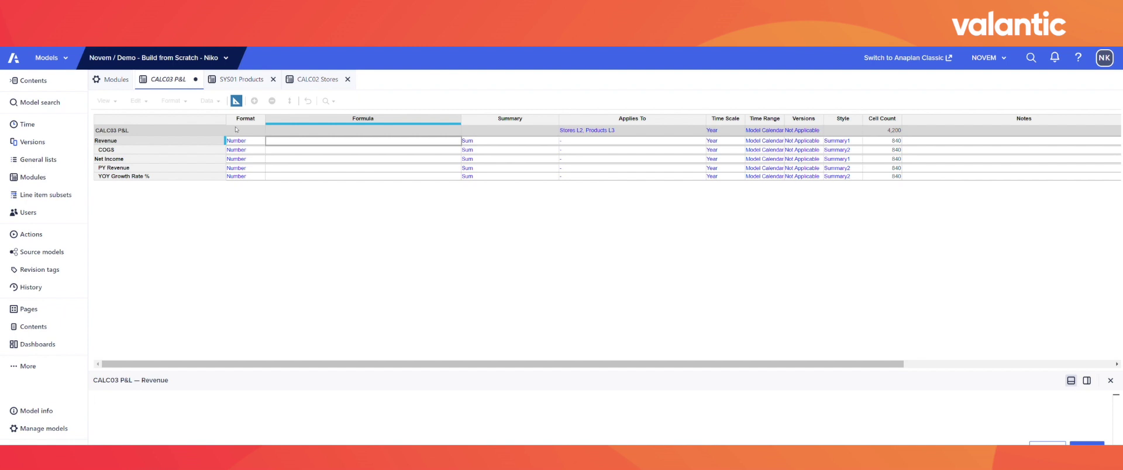
Step: Set the Revenue formula to 'SYS01 Products'.Sales Prices * (1 + 'CALC02 Stores'.Percentage Increase %)
click(234, 85)
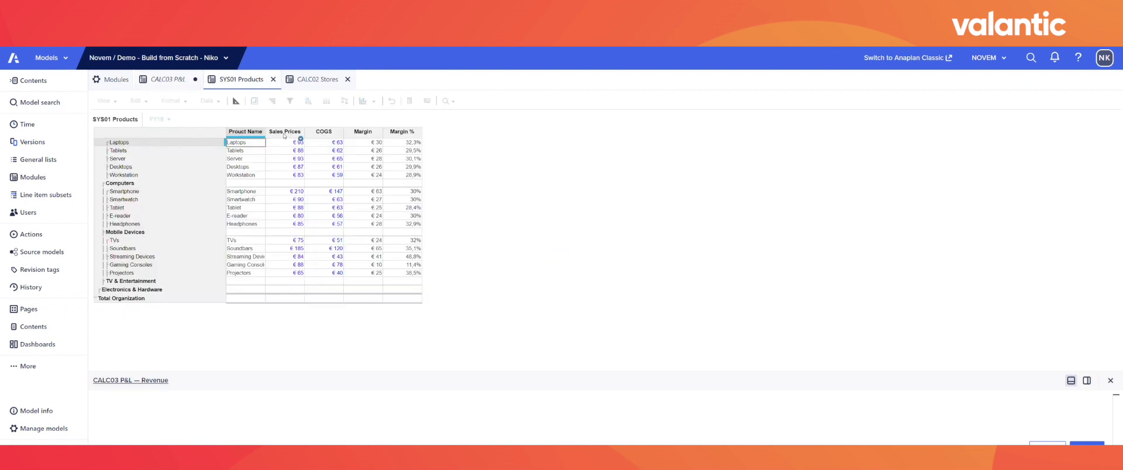
click(285, 133)
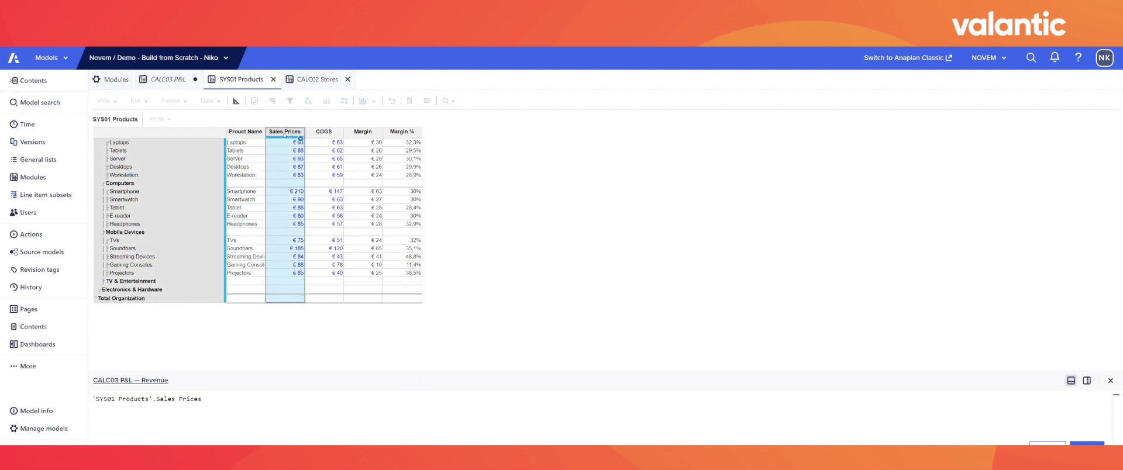
text(*(1+)
click(317, 80)
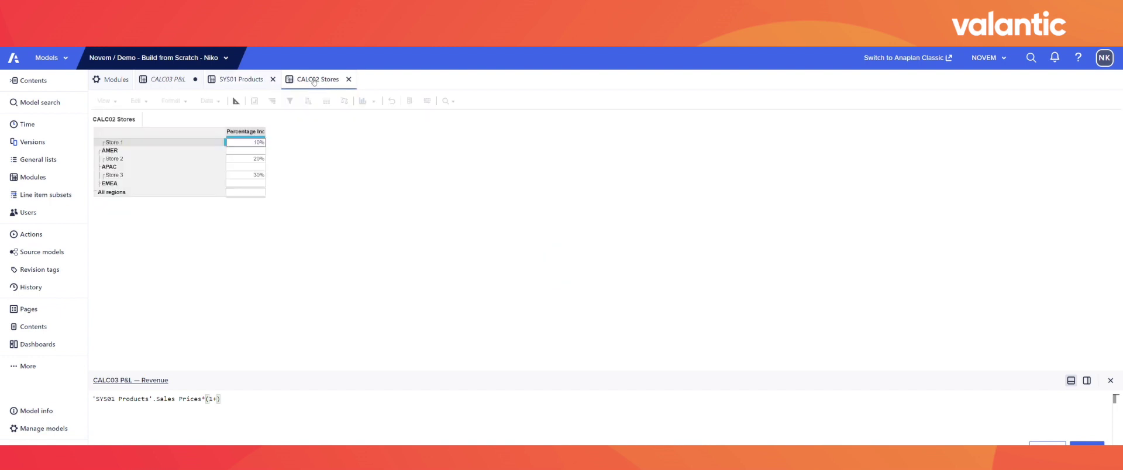
click(238, 136)
key(Return)
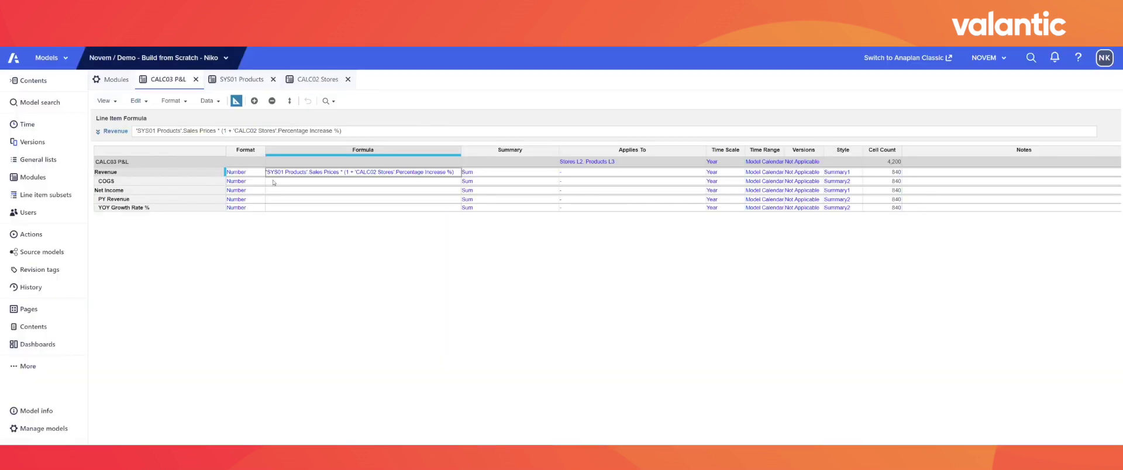
Step: Set the COGS line item's formula to reference 'SYS01 Products'.COGS
click(268, 182)
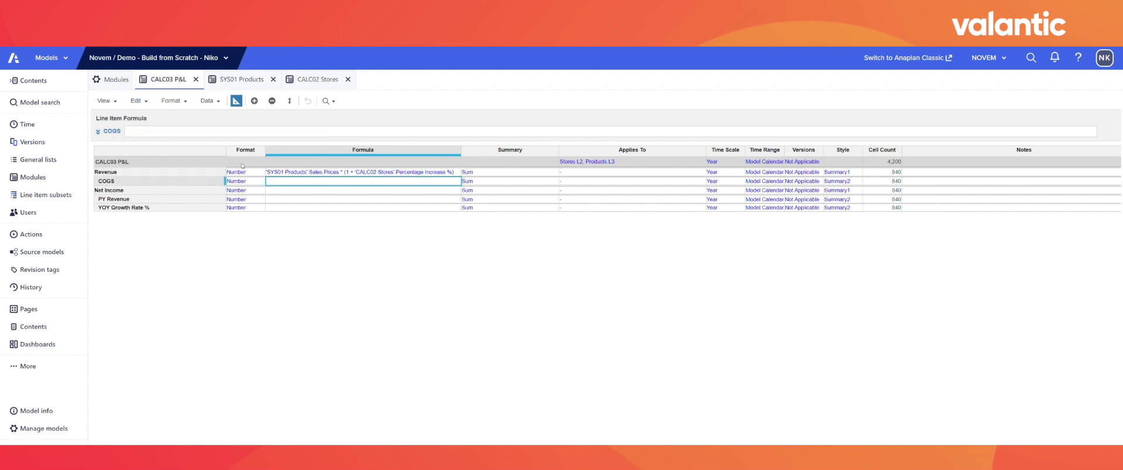
click(126, 132)
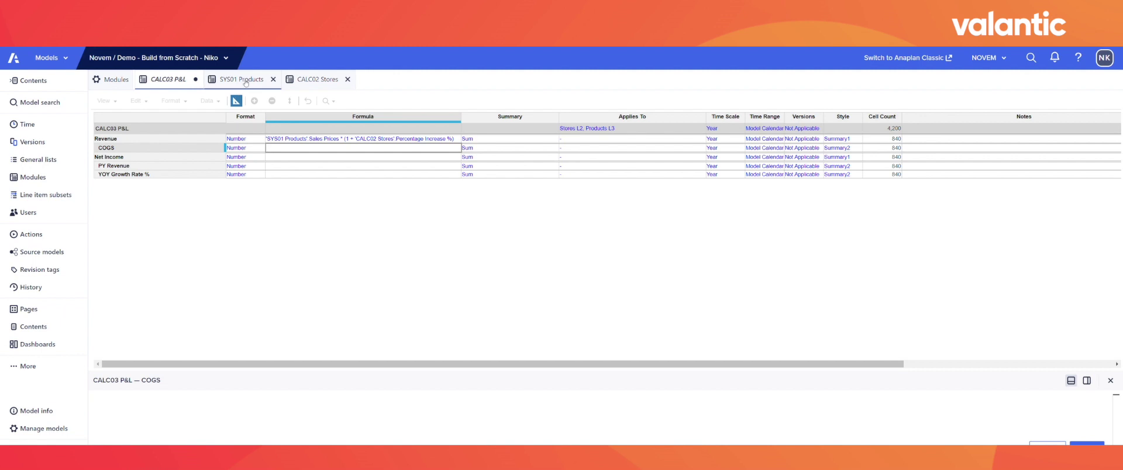
click(245, 81)
click(319, 131)
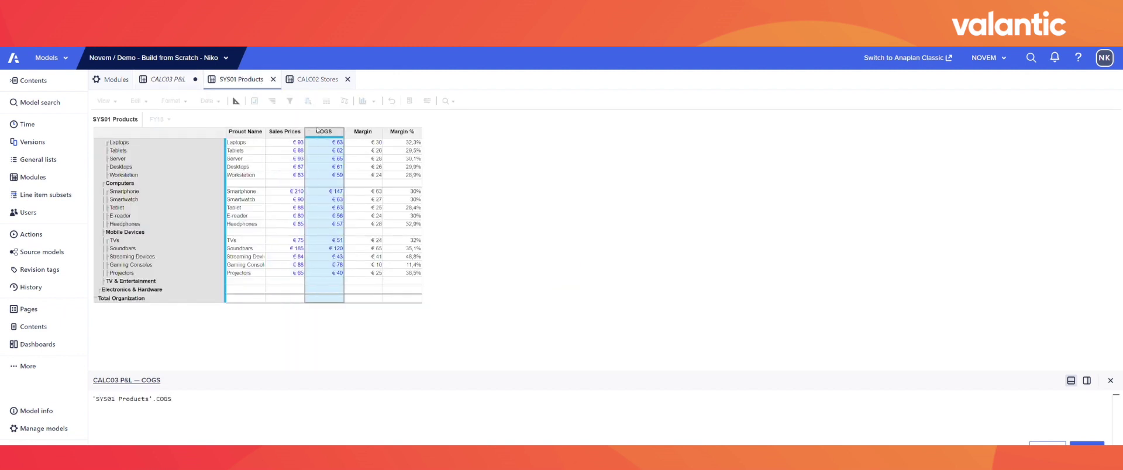
key(Return)
Step: Set the Net Income line item's formula to Revenue - COGS
click(272, 189)
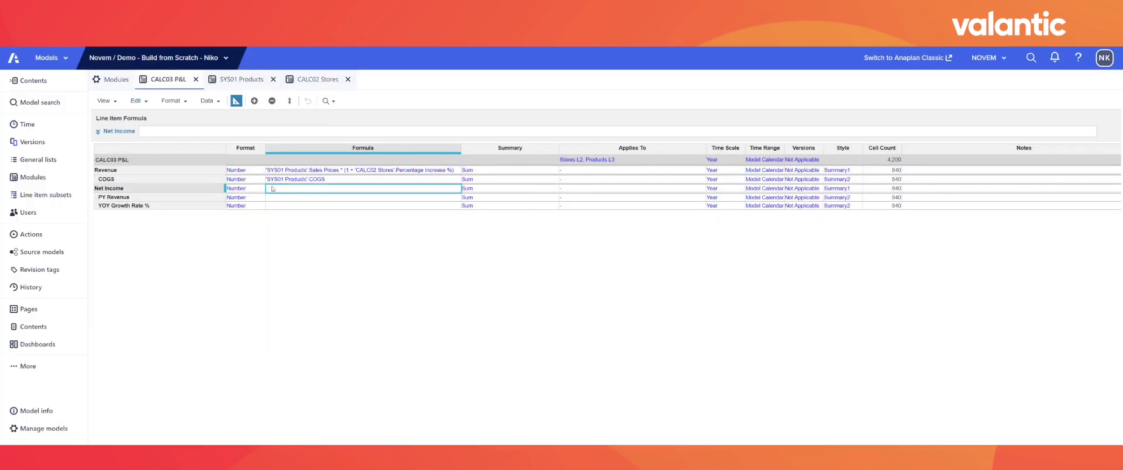
click(133, 134)
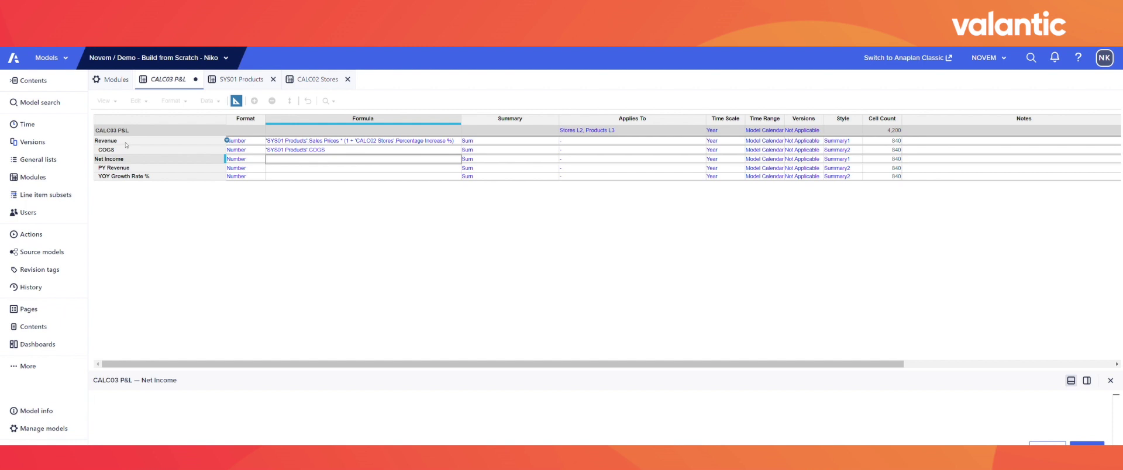
click(126, 143)
text(-)
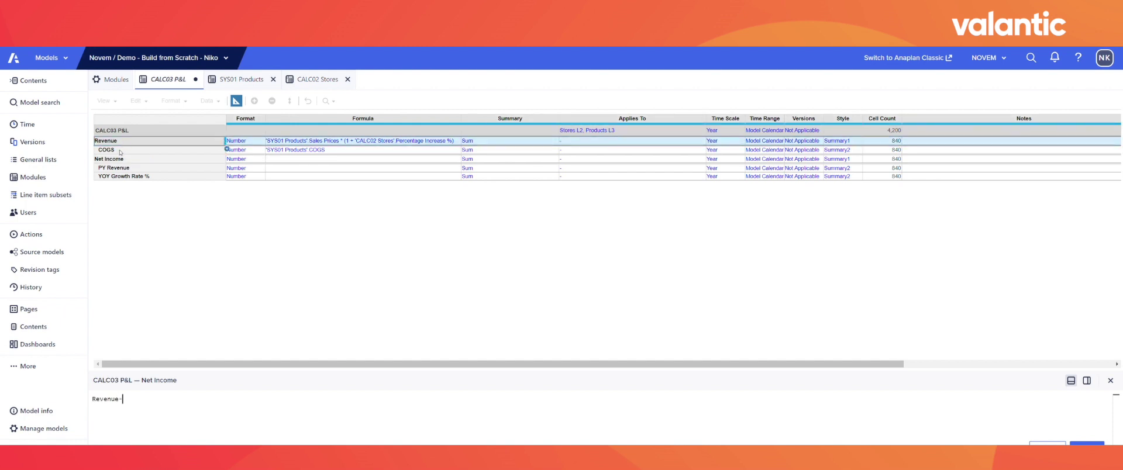
click(120, 151)
key(Return)
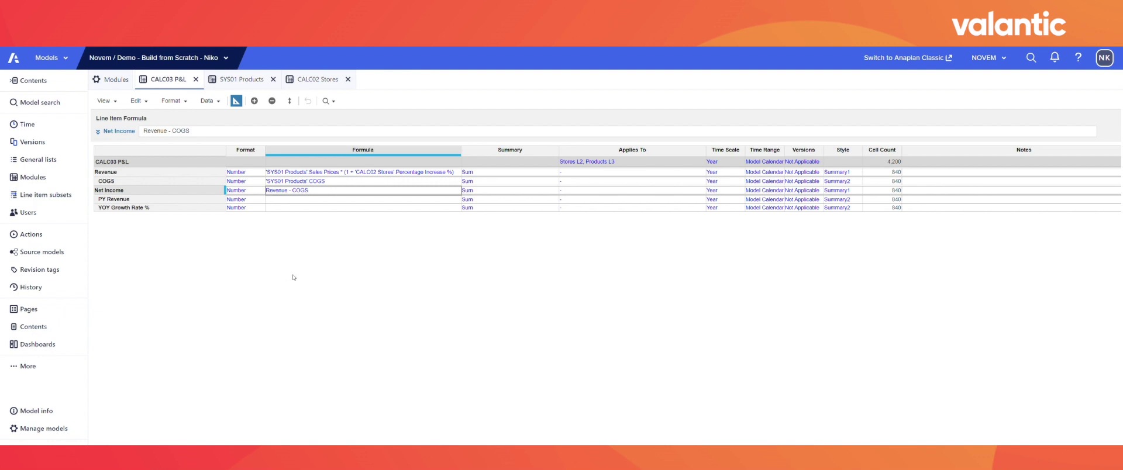
Step: Set the PY Revenue line item's formula to OFFSET(Revenue, -1, 0)
key(Down)
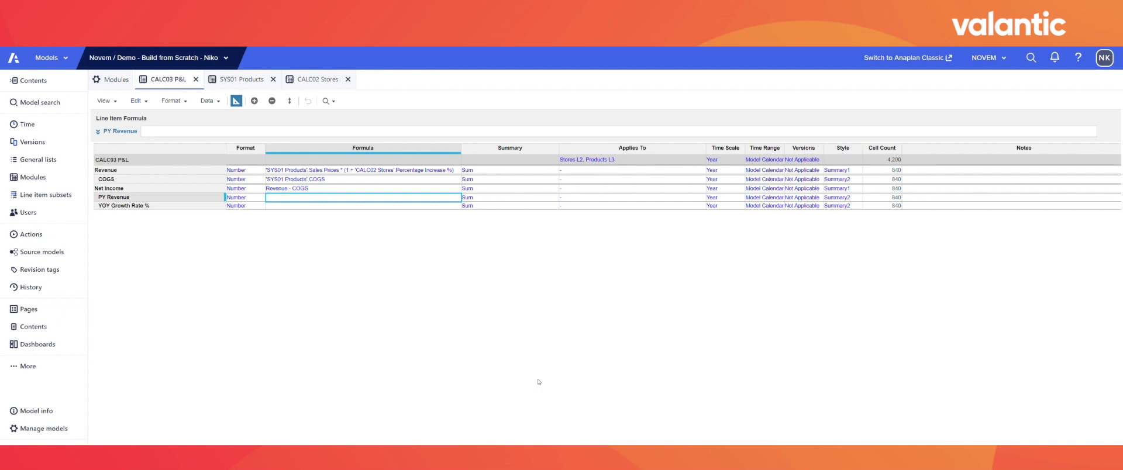
click(137, 136)
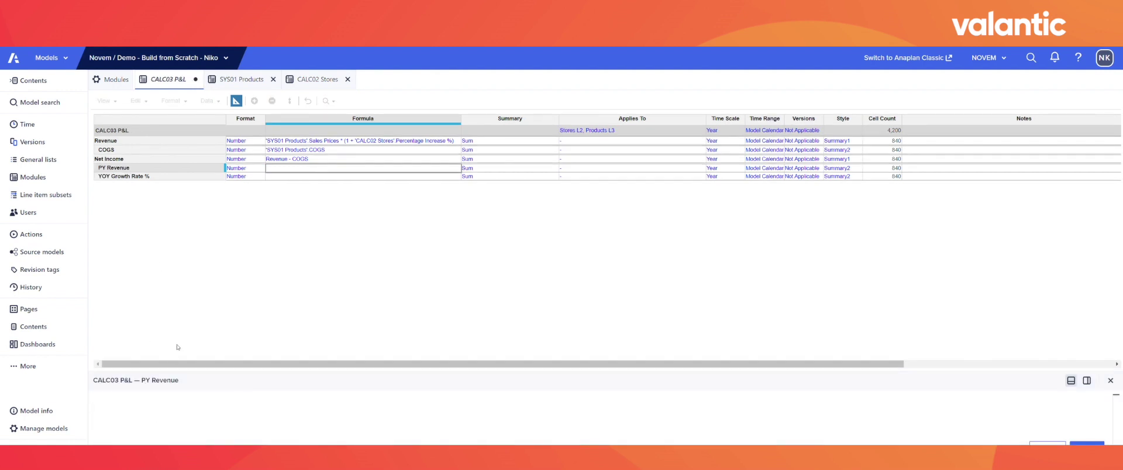
text(OFFSET)
key(Return)
click(123, 141)
text(, -1)
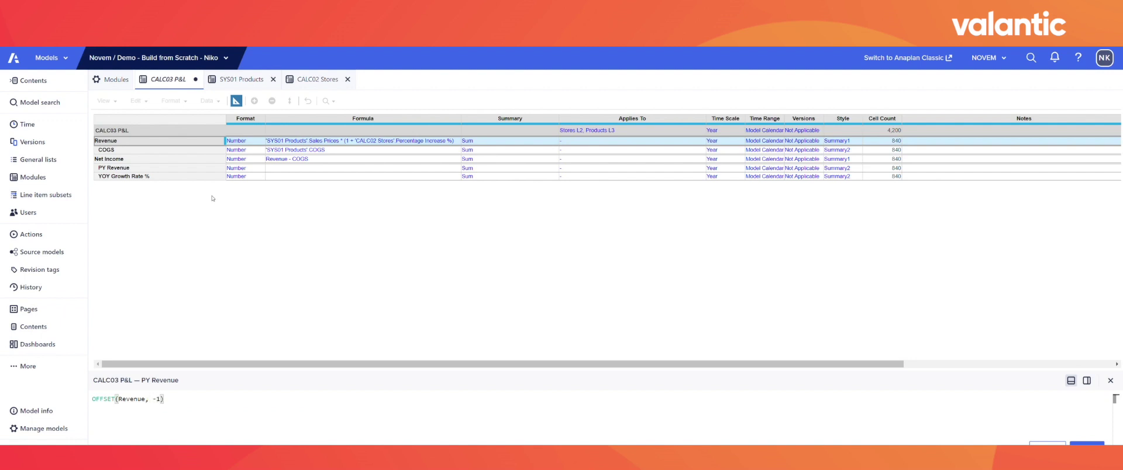
text(,0)
key(Return)
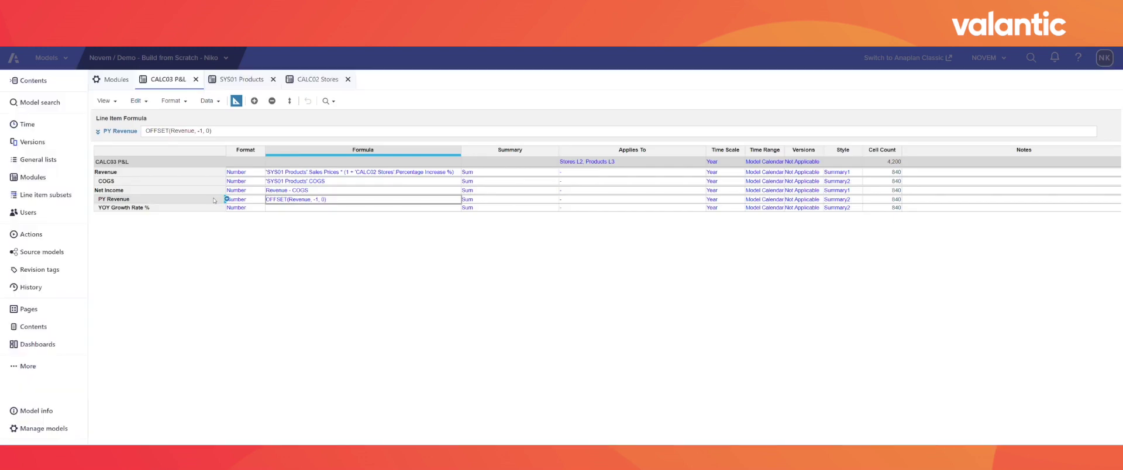
Step: Enter a formula for the YOY Growth Rate % line item that divides Revenue by PY Revenue
double_click(279, 209)
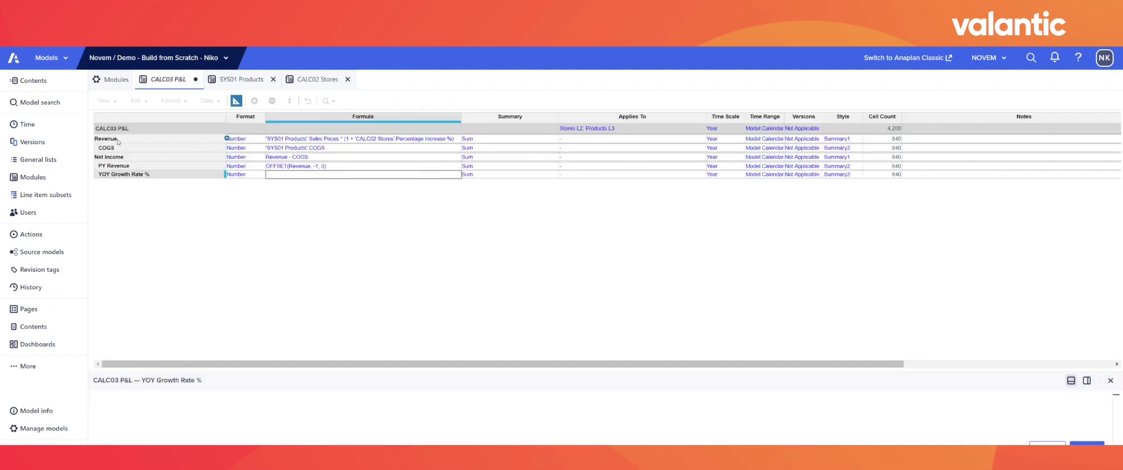
text(Revenue /)
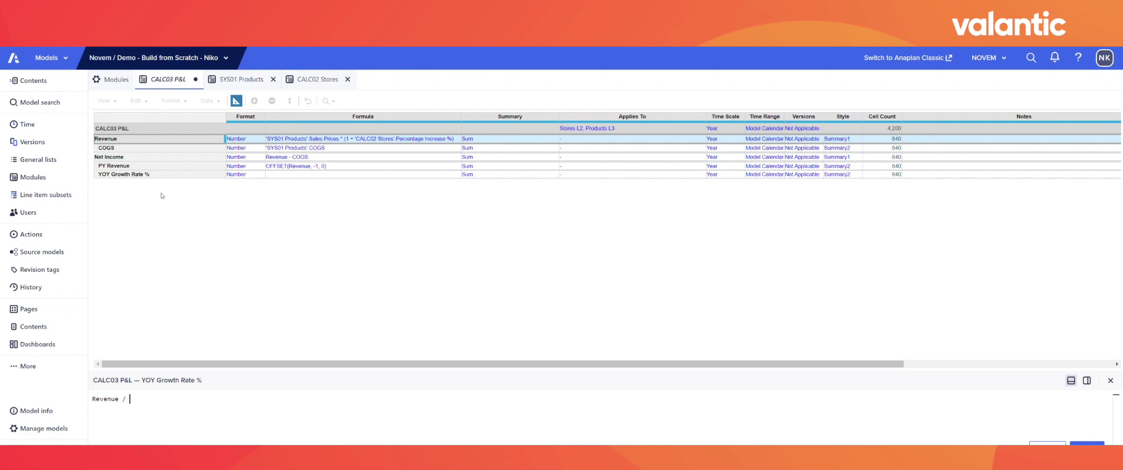
click(129, 175)
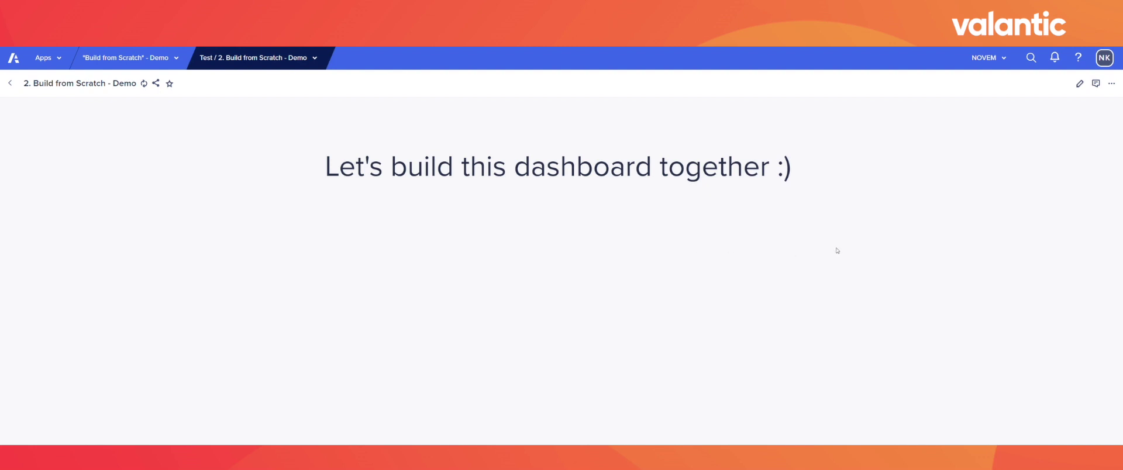
Step: Edit the "2. Build from Scratch - Demo" board, add a grid card and delete the existing text card
click(1080, 83)
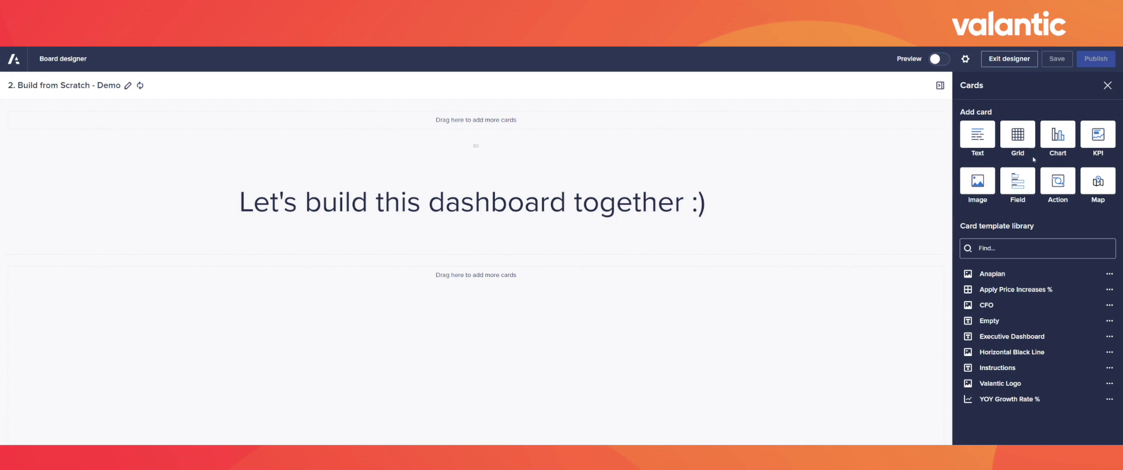
drag(1007, 172, 813, 237)
click(932, 143)
click(874, 195)
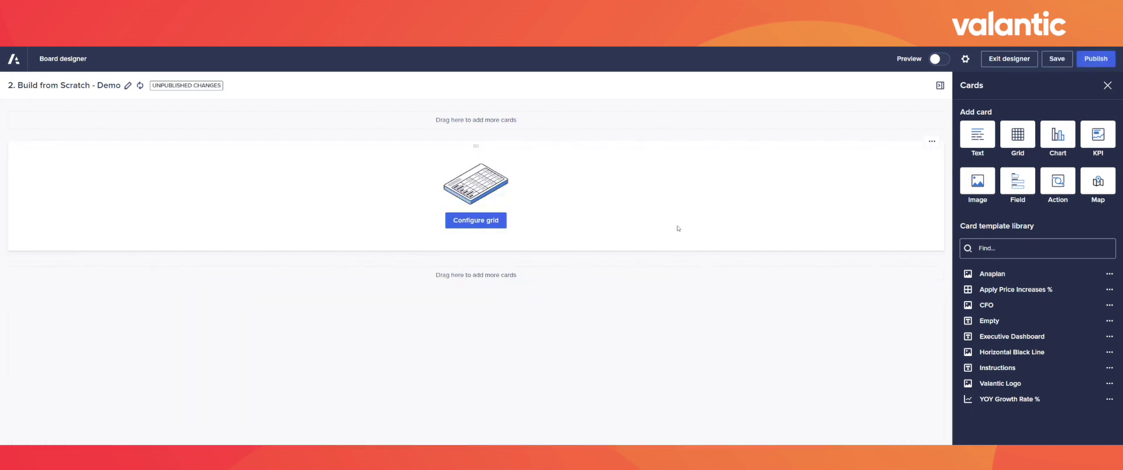
Step: Configure the new grid card with CALC03 P&L as its data source
click(470, 224)
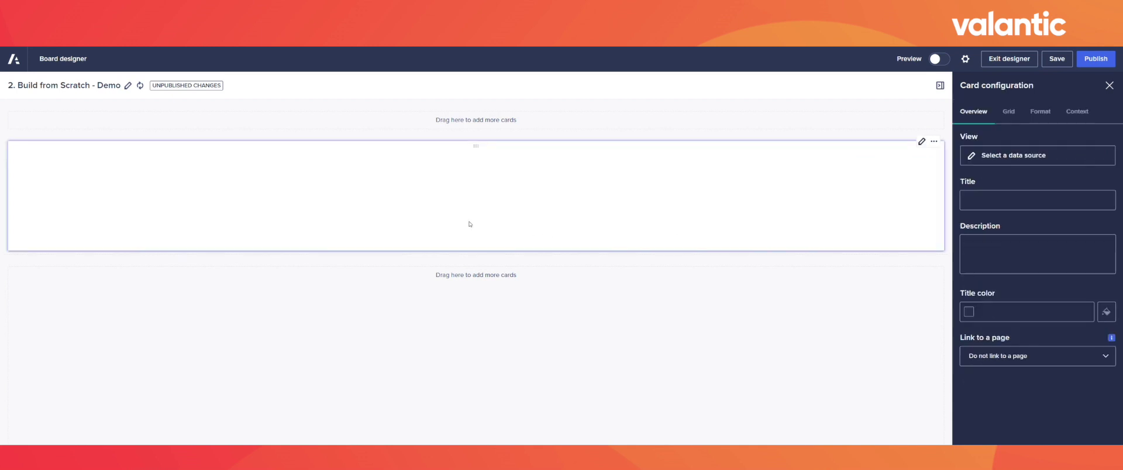
click(1027, 156)
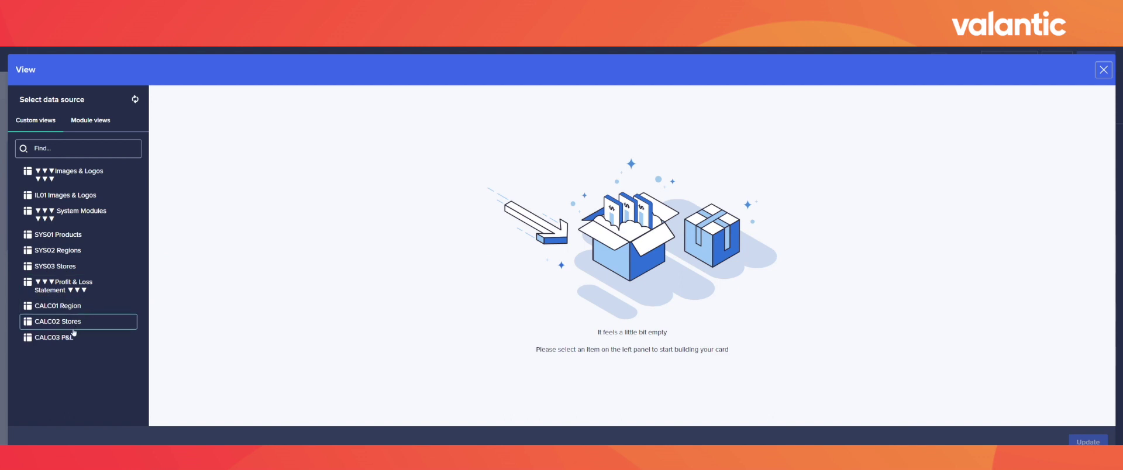
click(72, 337)
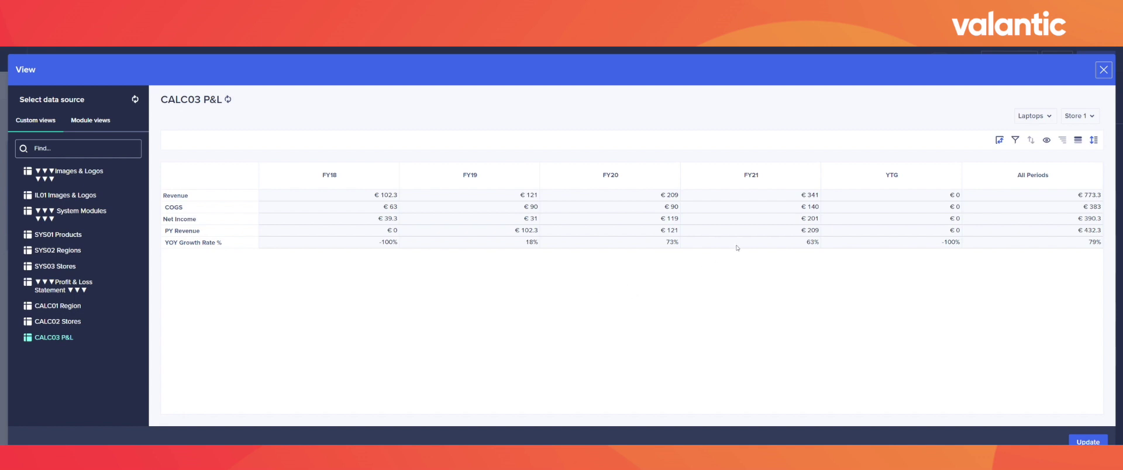
Step: Limit the grid view's time items to FY19, FY20 and FY21 and update the card with it
click(1047, 141)
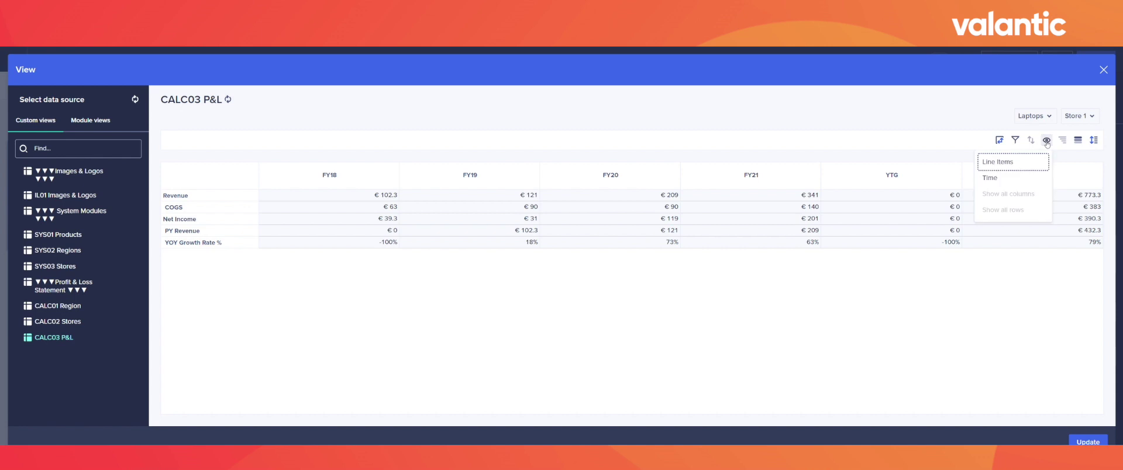
click(1018, 178)
click(957, 297)
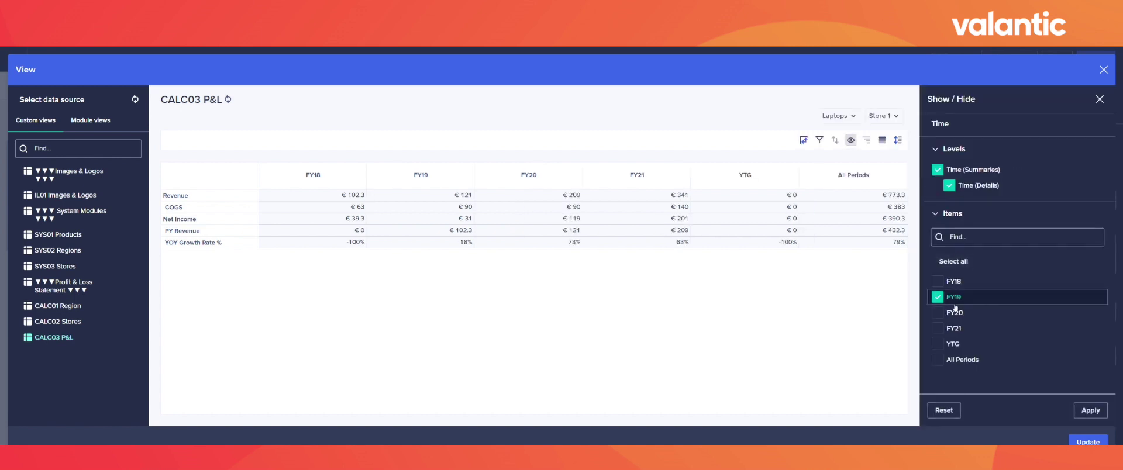
click(957, 313)
click(959, 329)
click(1091, 410)
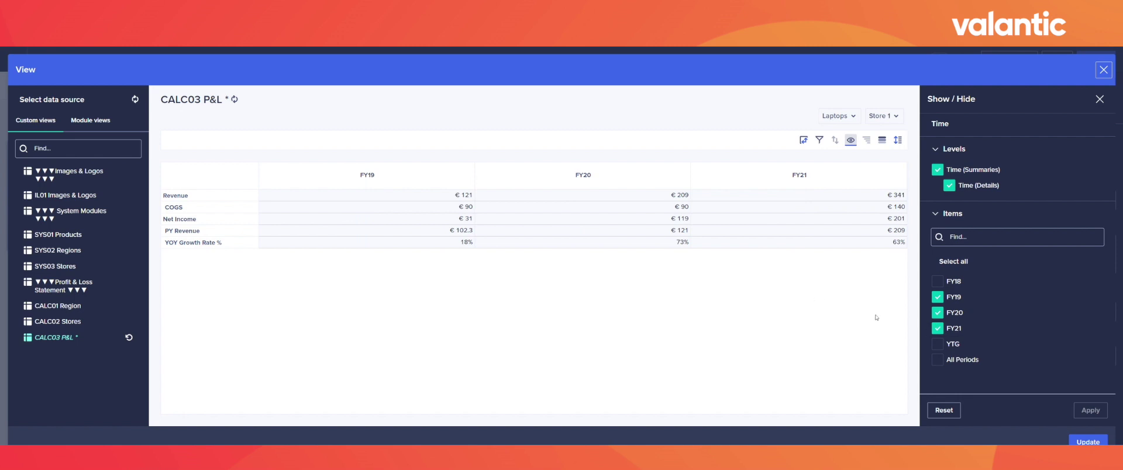
click(1089, 442)
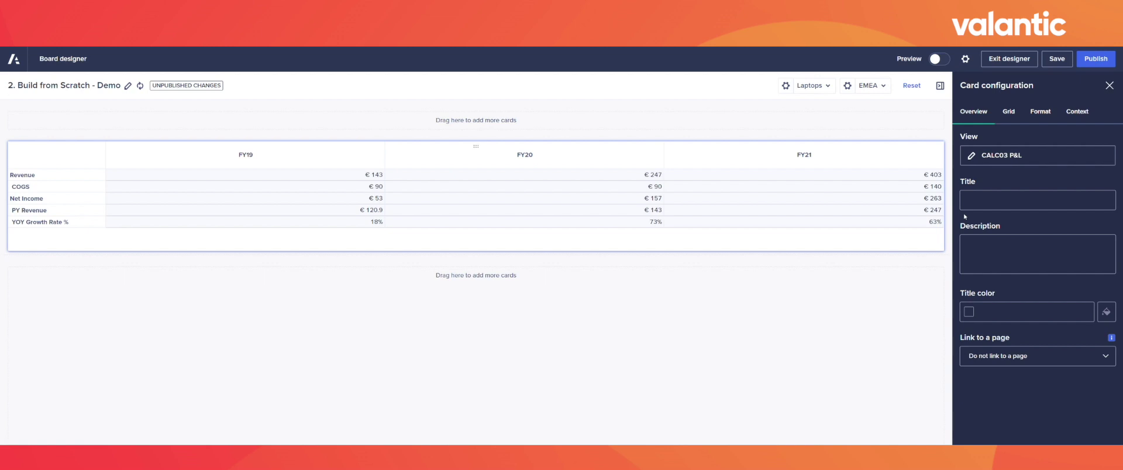
Step: Title the grid card "P&L Calculation" and save the board
click(986, 200)
text(P&L Calculation)
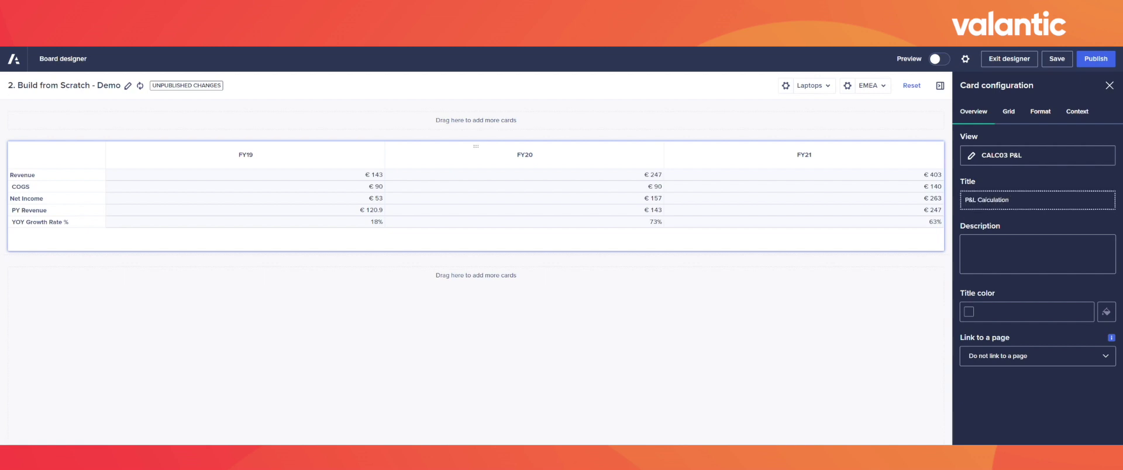
click(1057, 59)
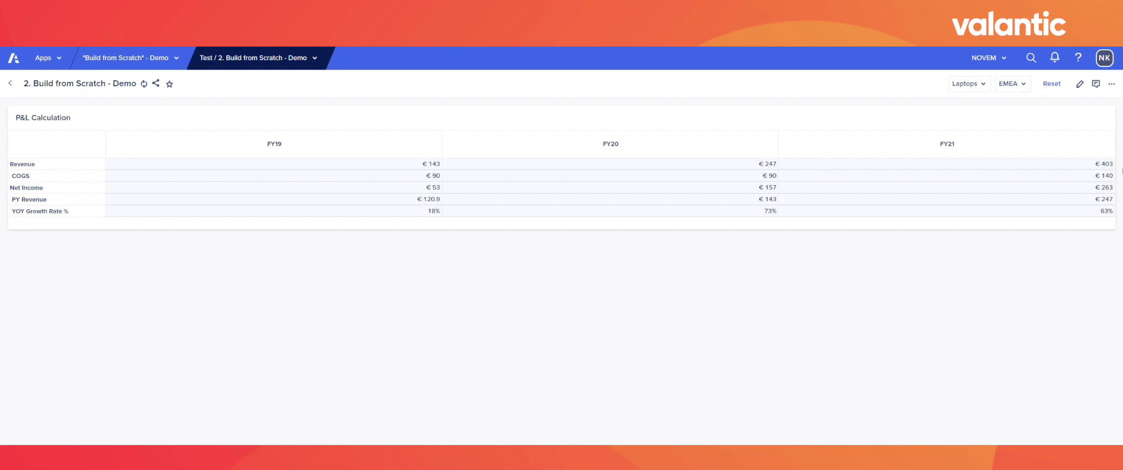
Step: Reopen the board for editing, add a chart card beside the P&L Calculation grid and choose CALC03 P&L as its data source
click(1079, 83)
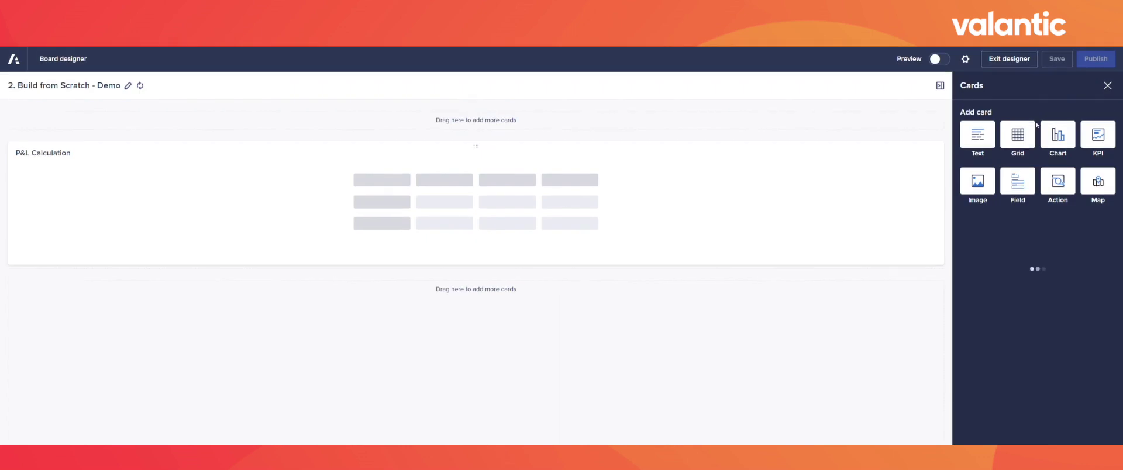
drag(1056, 137, 897, 193)
click(738, 227)
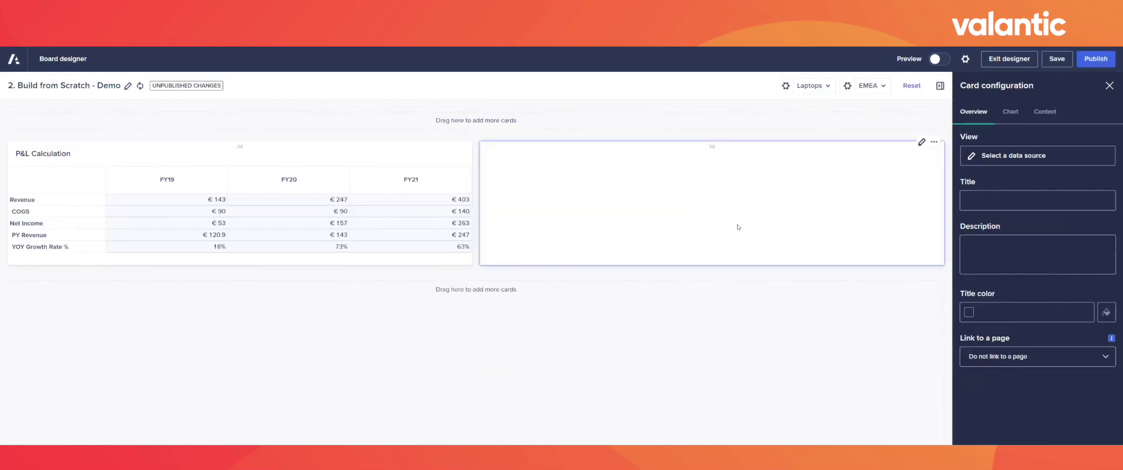
click(1014, 155)
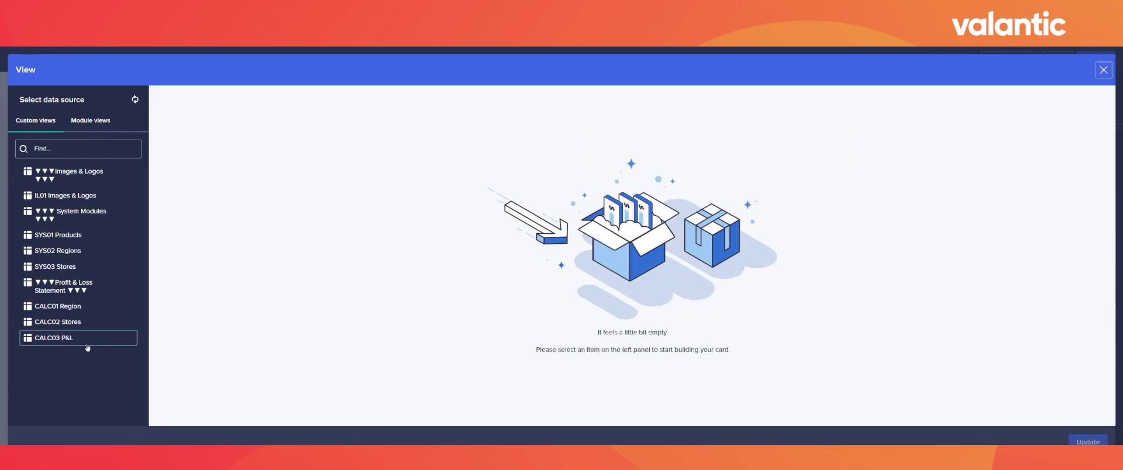
click(86, 346)
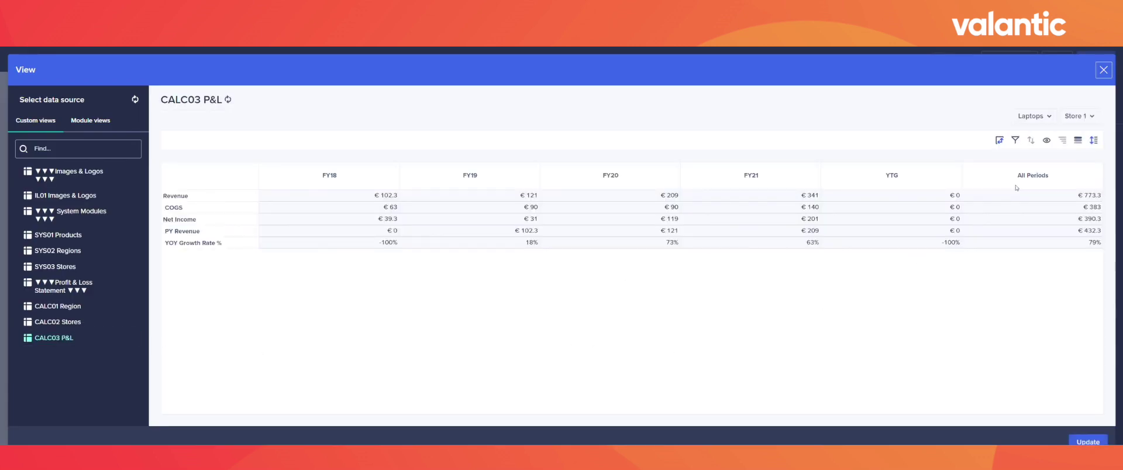
Step: Limit the chart view's time items to FY19, FY20 and FY21 and update the chart card with it
click(1047, 140)
click(1023, 175)
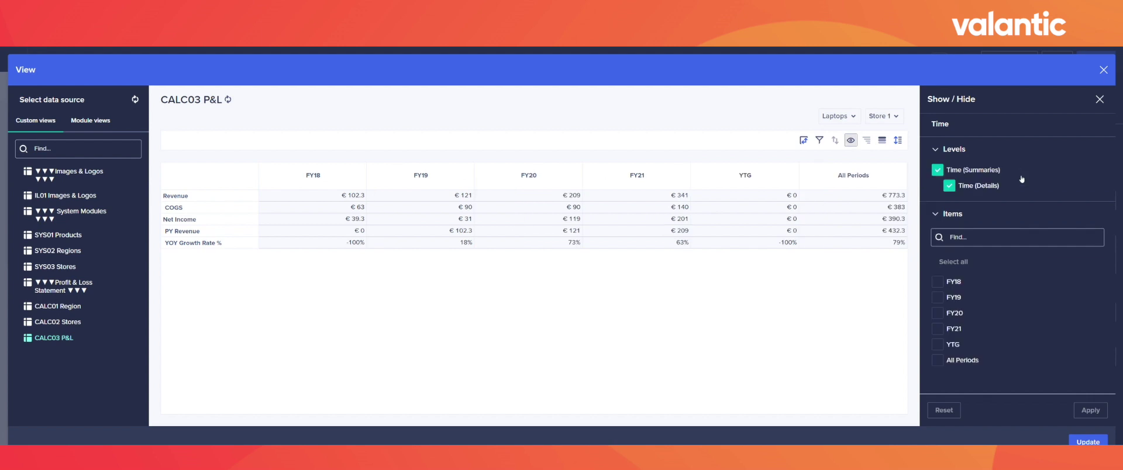
click(955, 297)
click(956, 313)
click(958, 326)
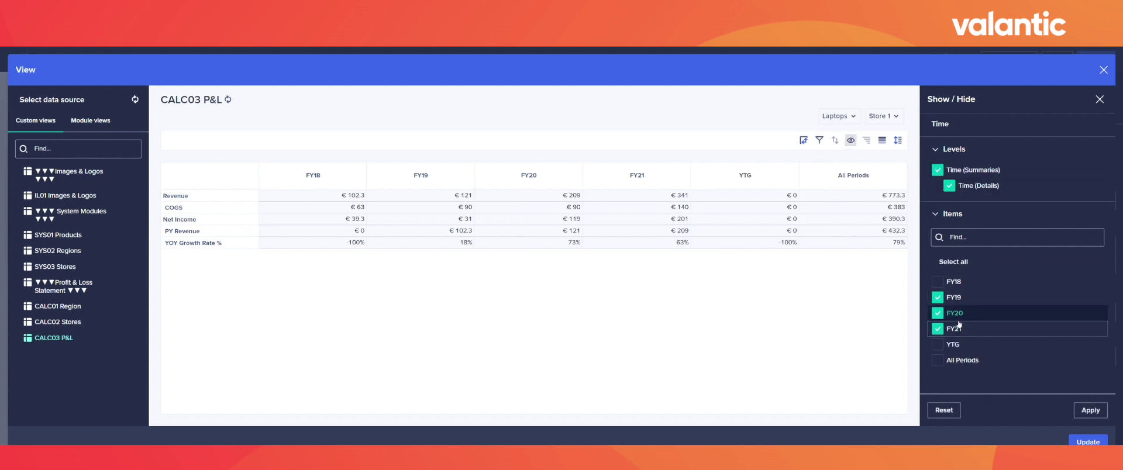
click(1091, 410)
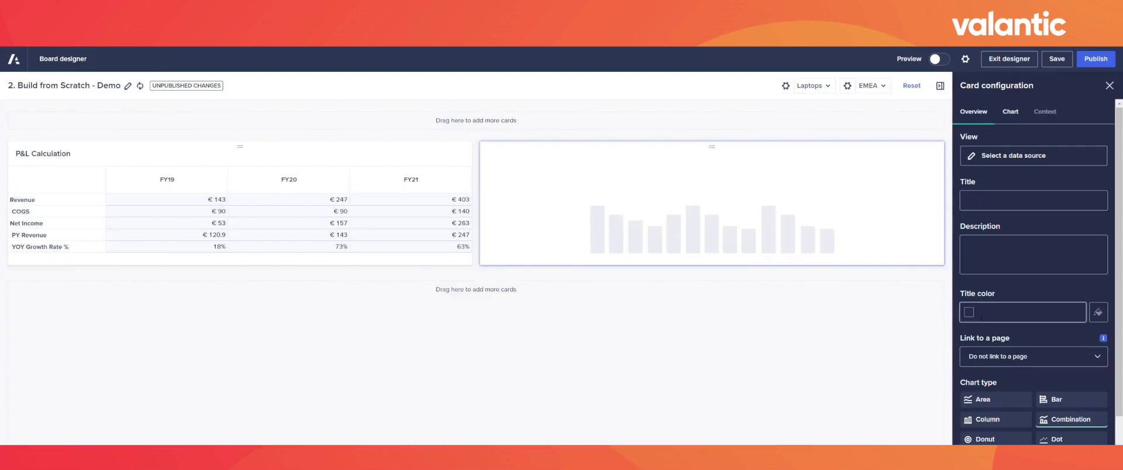
Step: Display the Revenue, COGS, Net Income and PY Revenue series of the combination chart as columns
scroll(993, 322, down, 1)
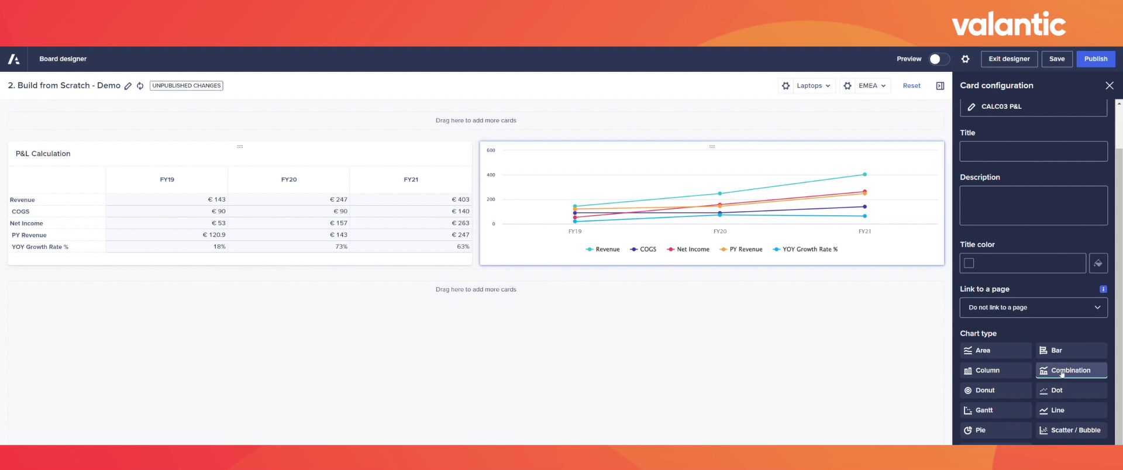
scroll(1009, 258, up, 1)
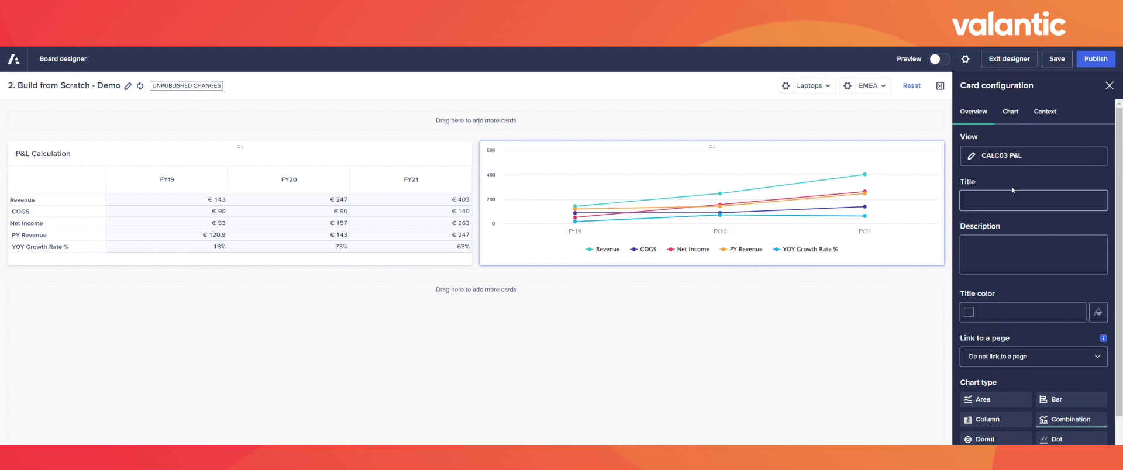
click(1010, 111)
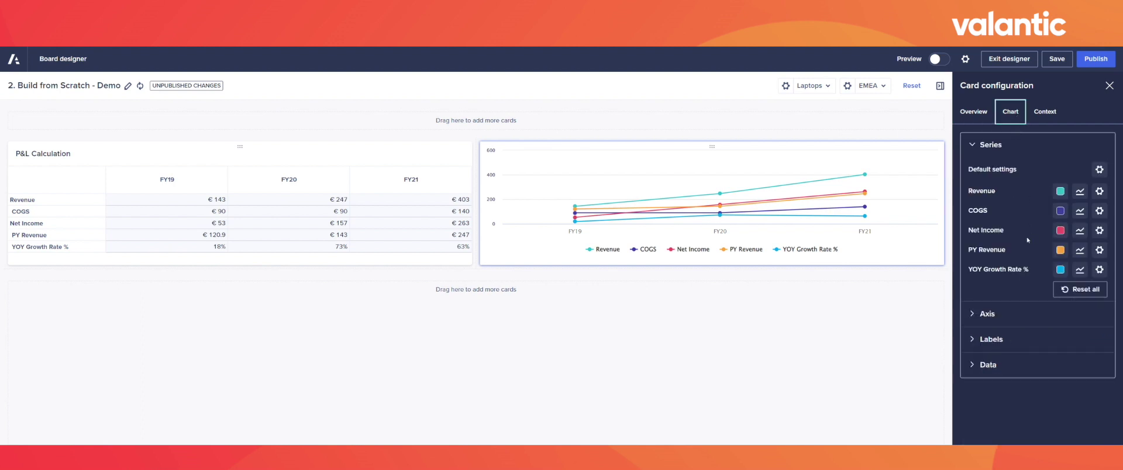
click(1080, 191)
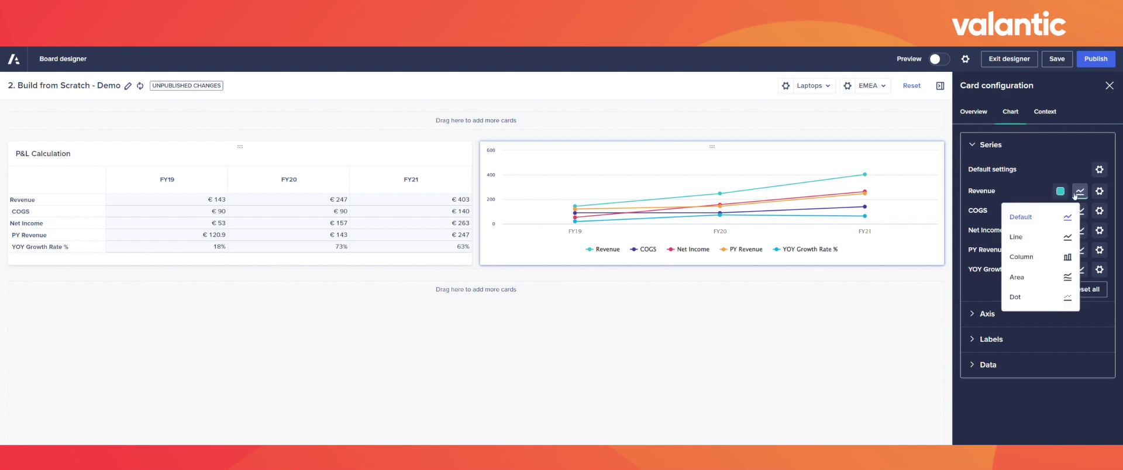
click(1042, 257)
click(1080, 214)
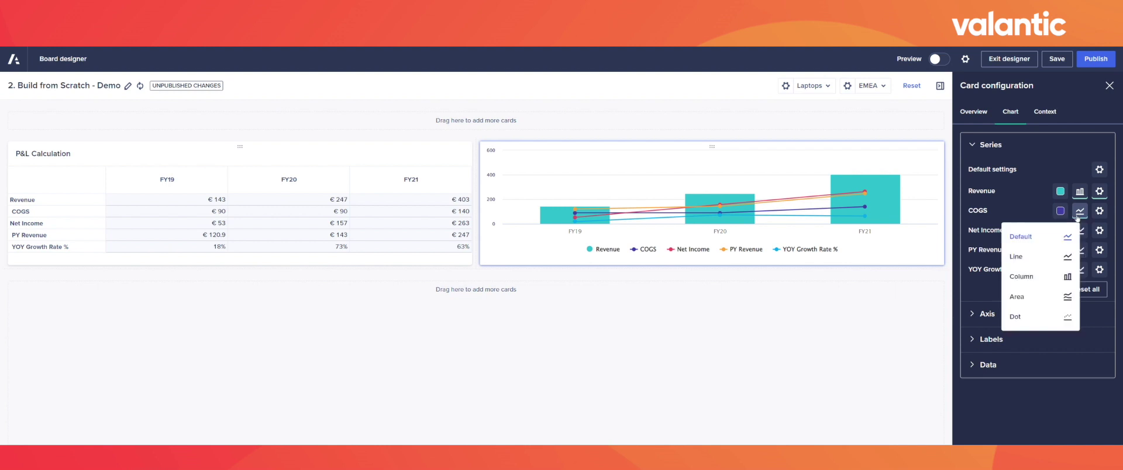
click(1038, 275)
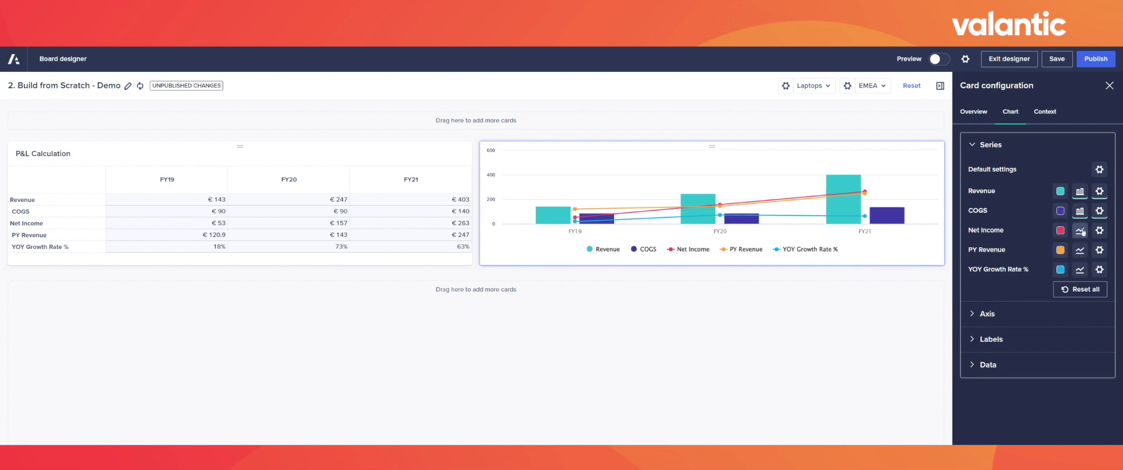
click(1080, 231)
click(1039, 294)
click(1078, 253)
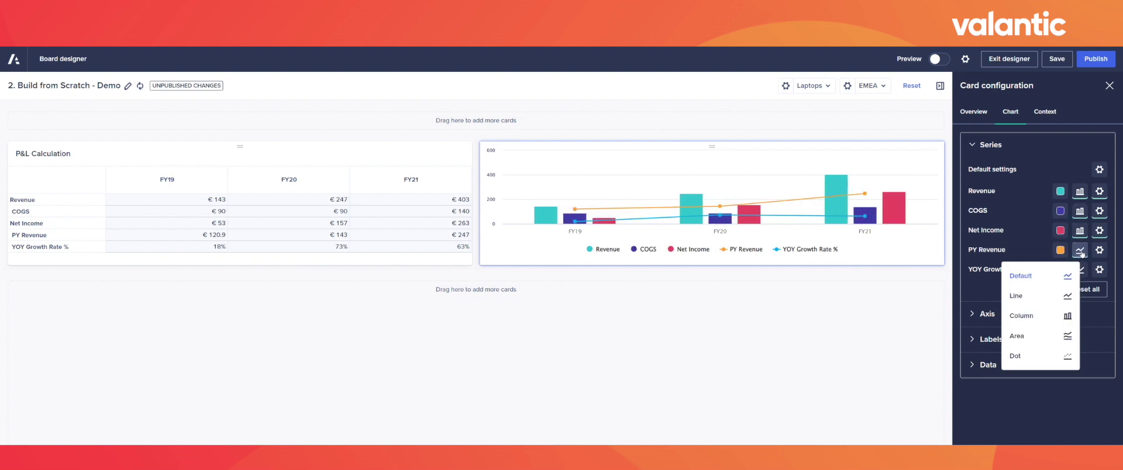
click(1033, 314)
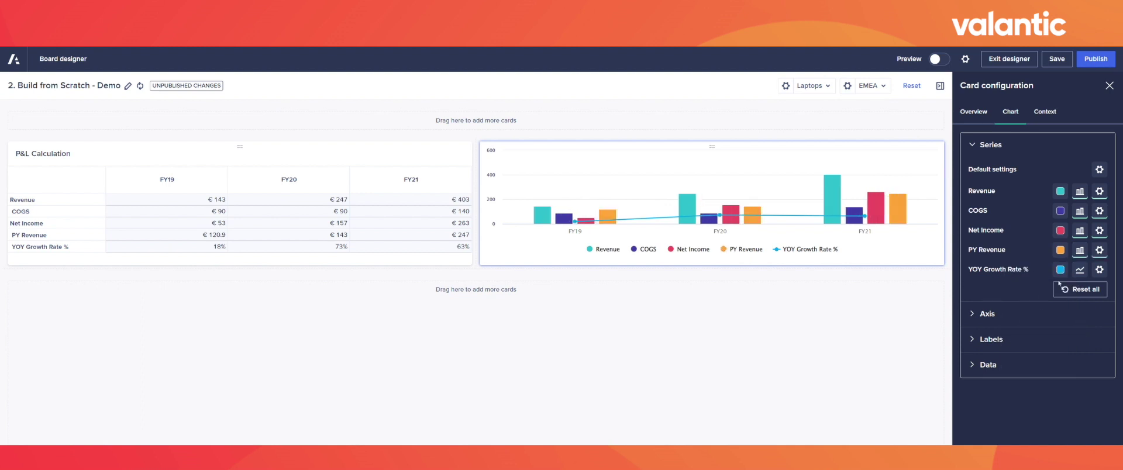
Step: Set the YOY Growth Rate % series to a line and publish the board
click(1080, 269)
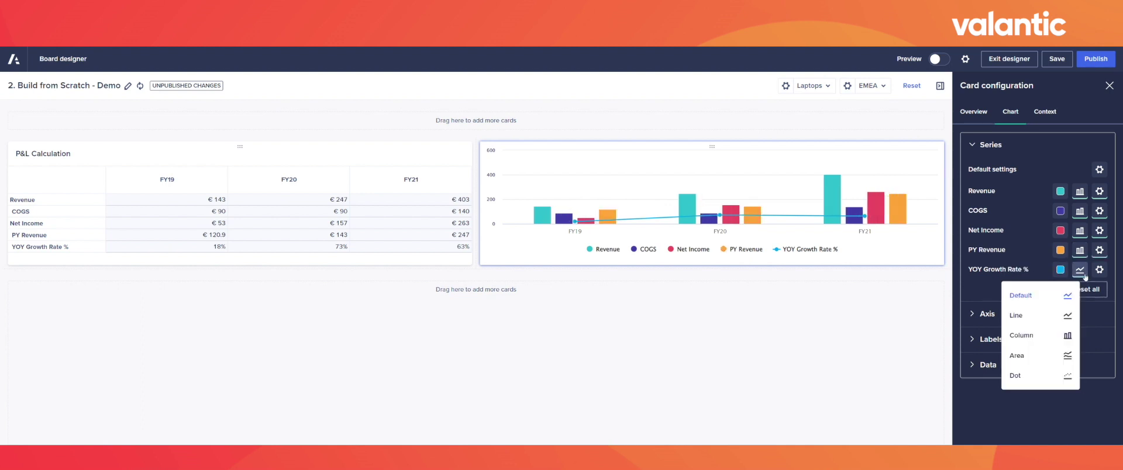
click(1045, 315)
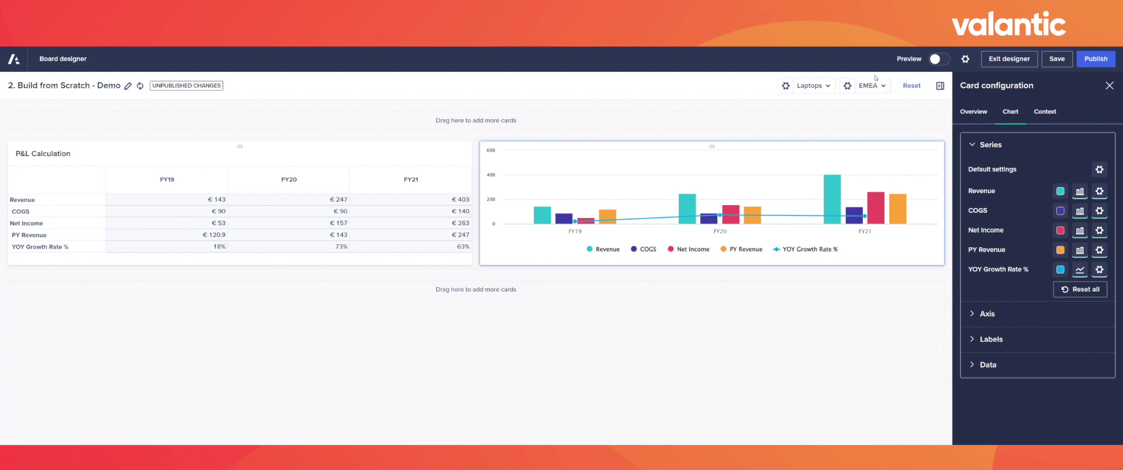
click(1096, 58)
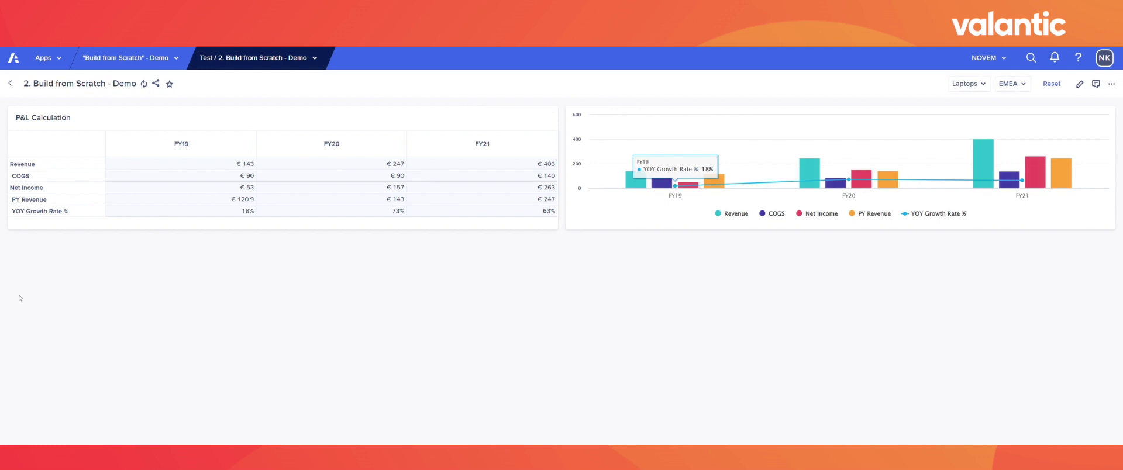
click(489, 106)
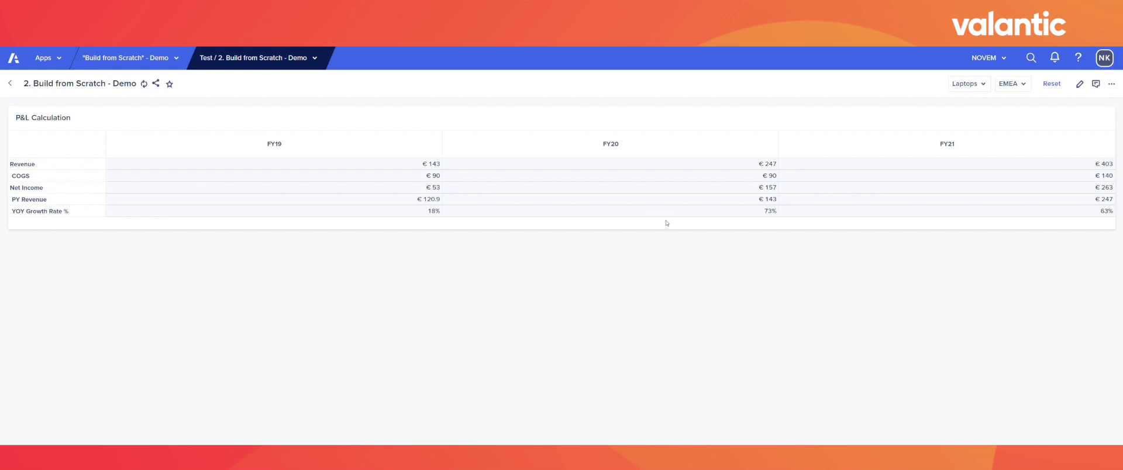
Step: Reopen the board for editing and add a chart card beside the P&L Calculation grid with CALC03 P&L as its data source
click(1080, 84)
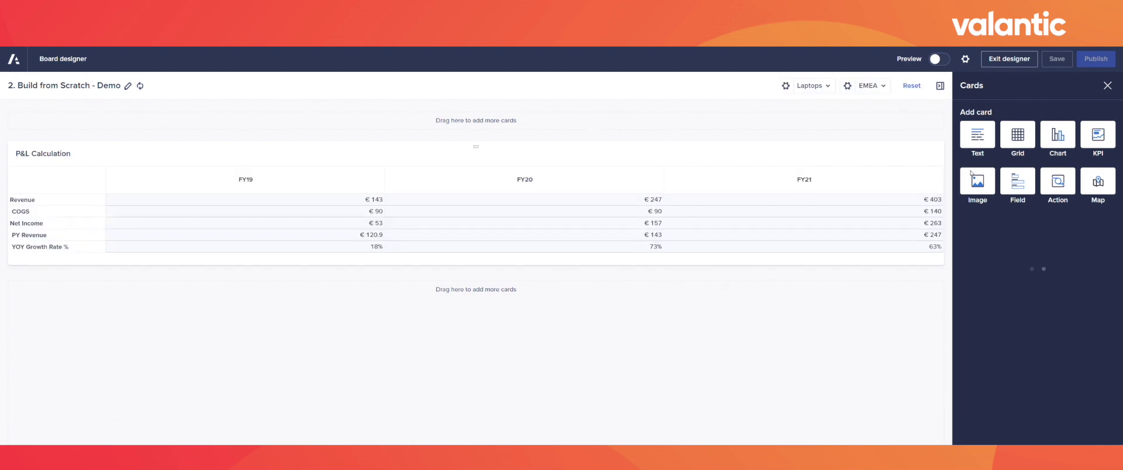
drag(1066, 144, 890, 215)
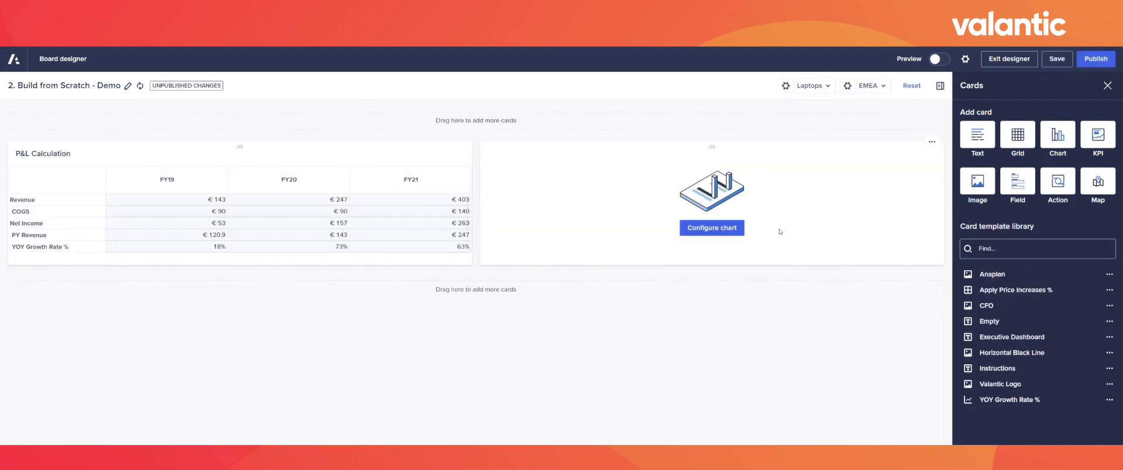
click(738, 234)
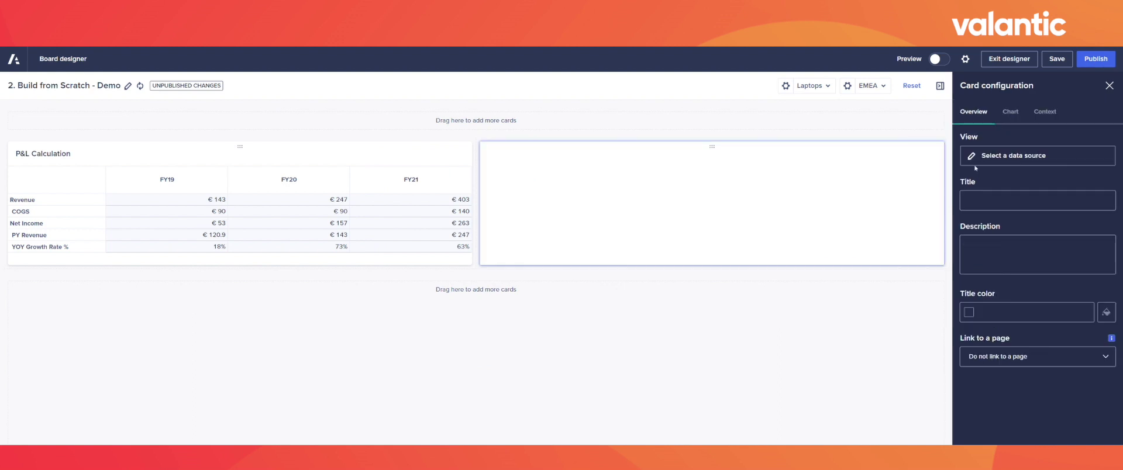
click(1030, 156)
click(70, 339)
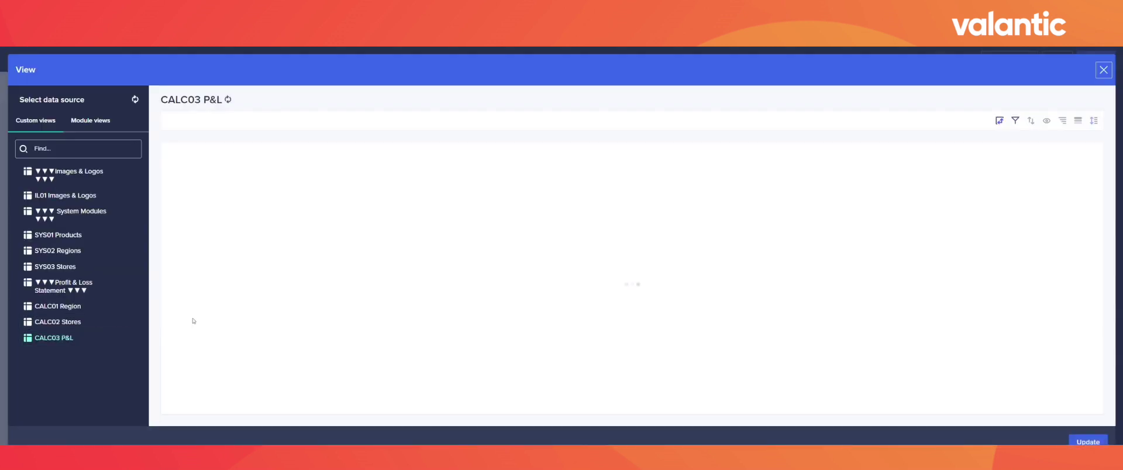
Step: Show only FY19, FY20 and FY21 in the CALC03 P&L view and update the chart card with it
click(1047, 141)
click(1014, 177)
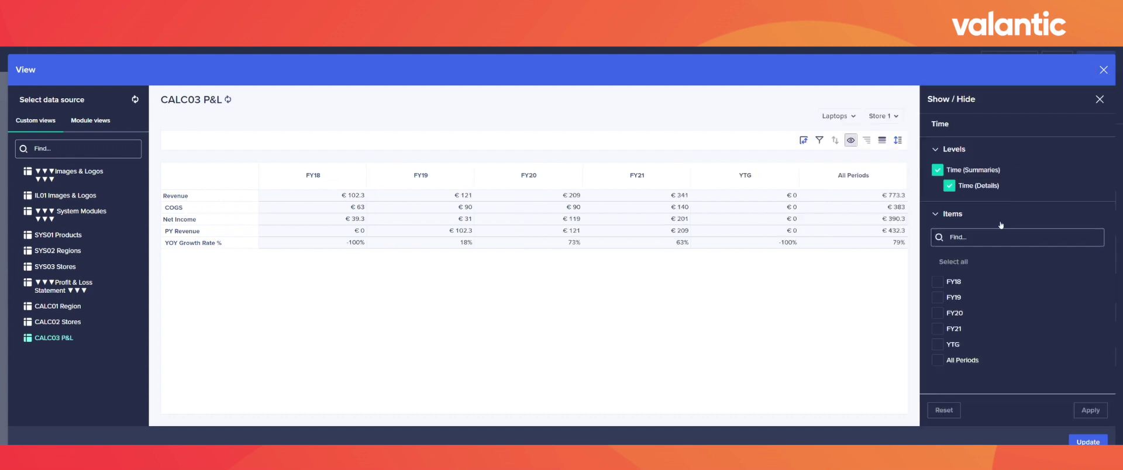
click(960, 298)
click(963, 313)
click(960, 329)
click(1090, 410)
click(1089, 442)
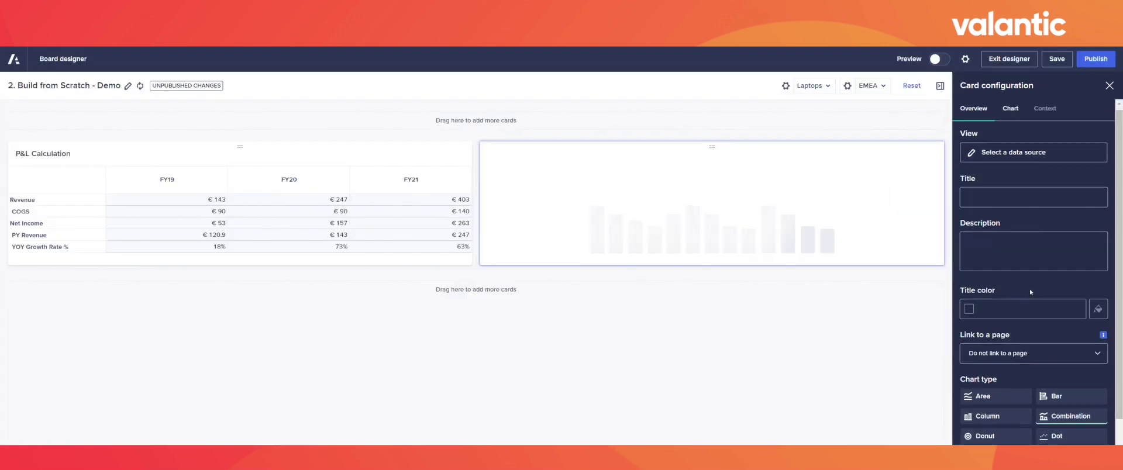
Step: Keep the combination chart type and display the Revenue, COGS, Net Income and PY Revenue series as columns
scroll(1018, 316, down, 1)
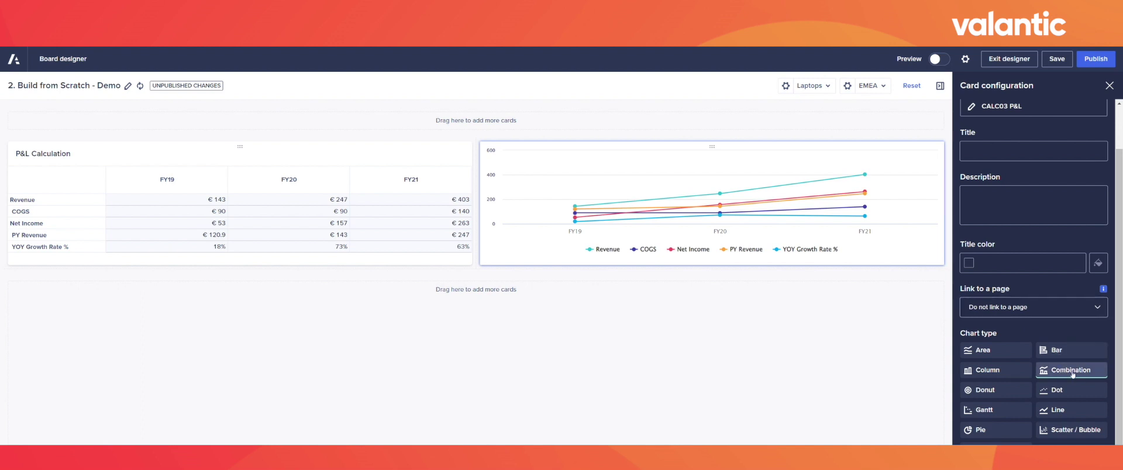
scroll(1052, 317, up, 1)
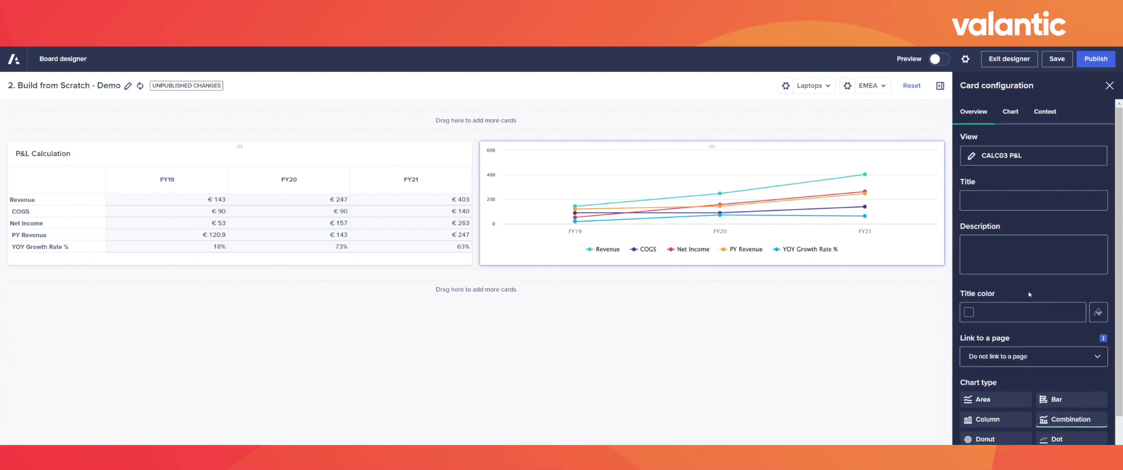
click(1012, 112)
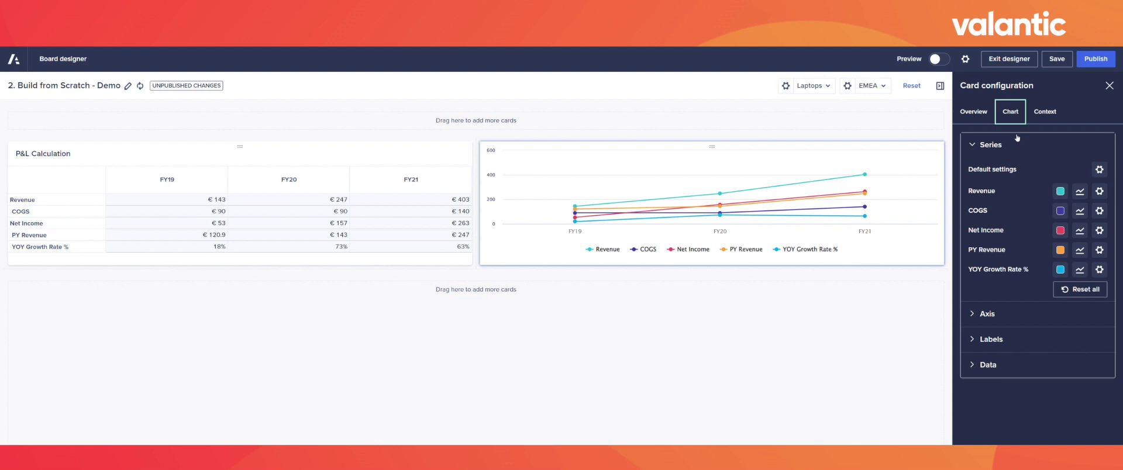
click(1080, 192)
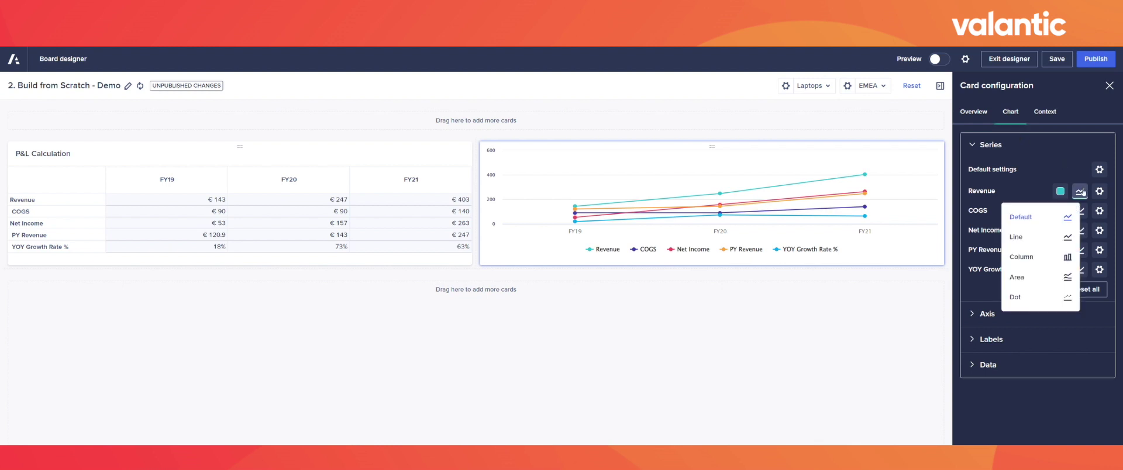
click(1044, 257)
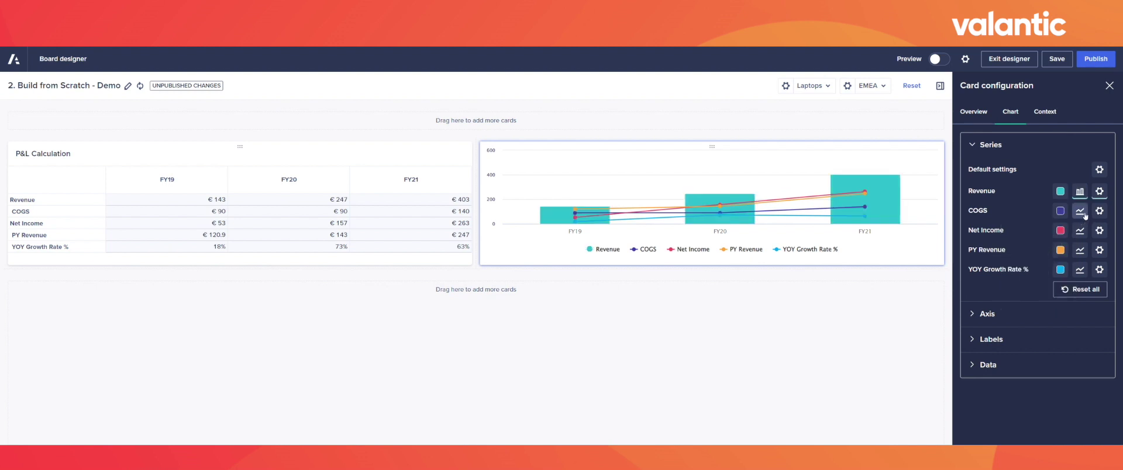
click(1080, 212)
click(1039, 273)
click(1080, 230)
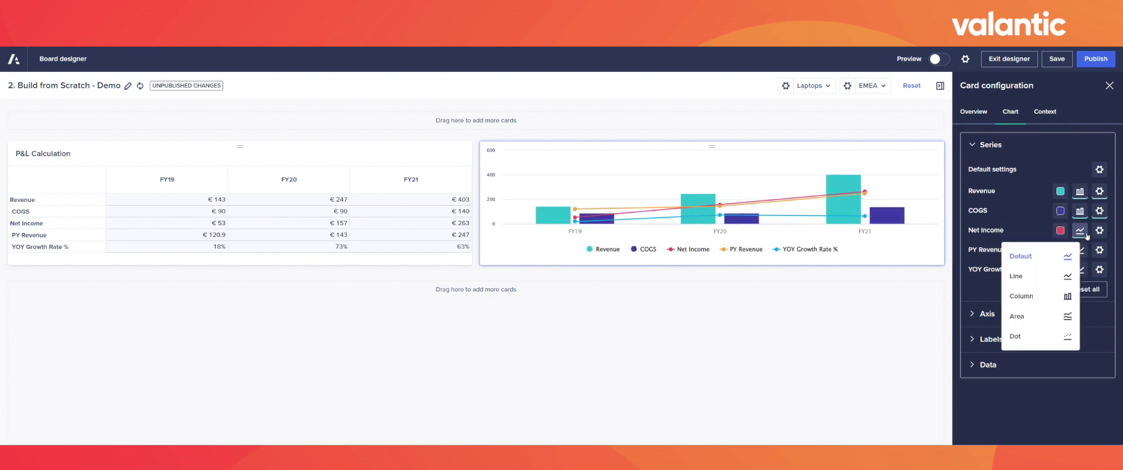
click(1045, 296)
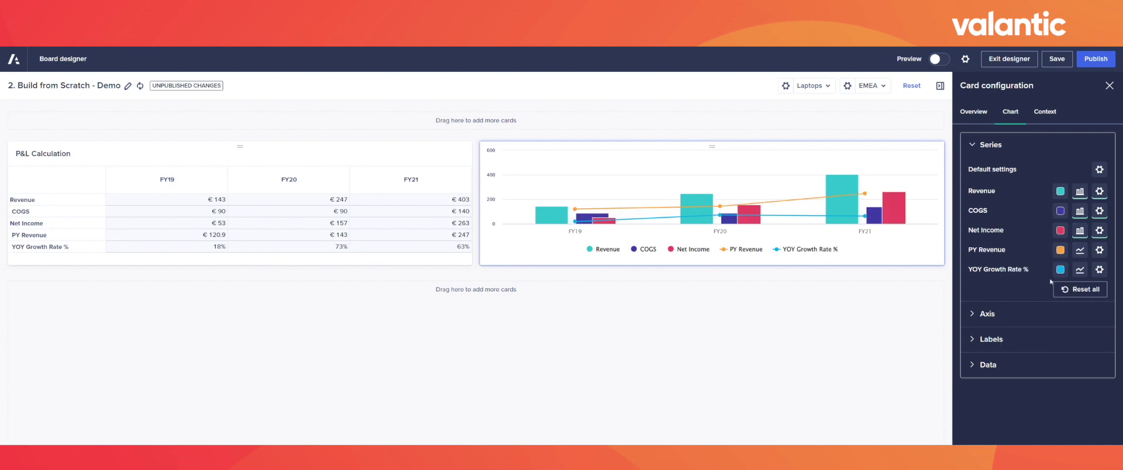
click(1081, 252)
click(1041, 316)
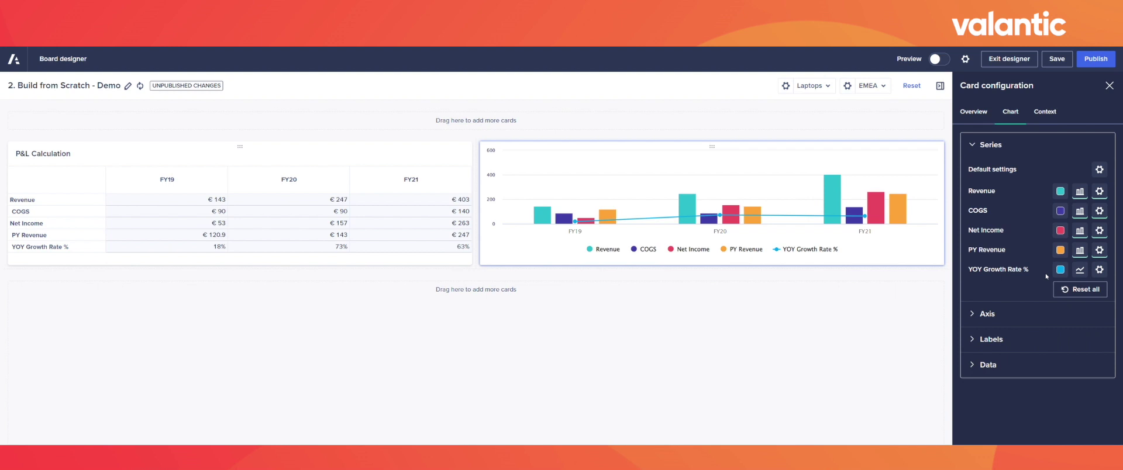
Step: Display the YOY Growth Rate % series as a line and publish the board
click(1080, 270)
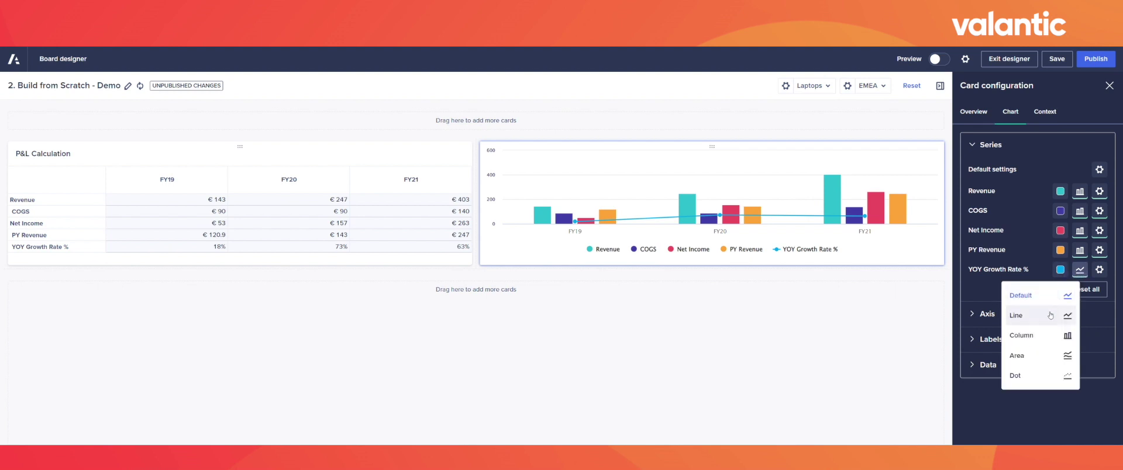
click(1048, 314)
click(1096, 59)
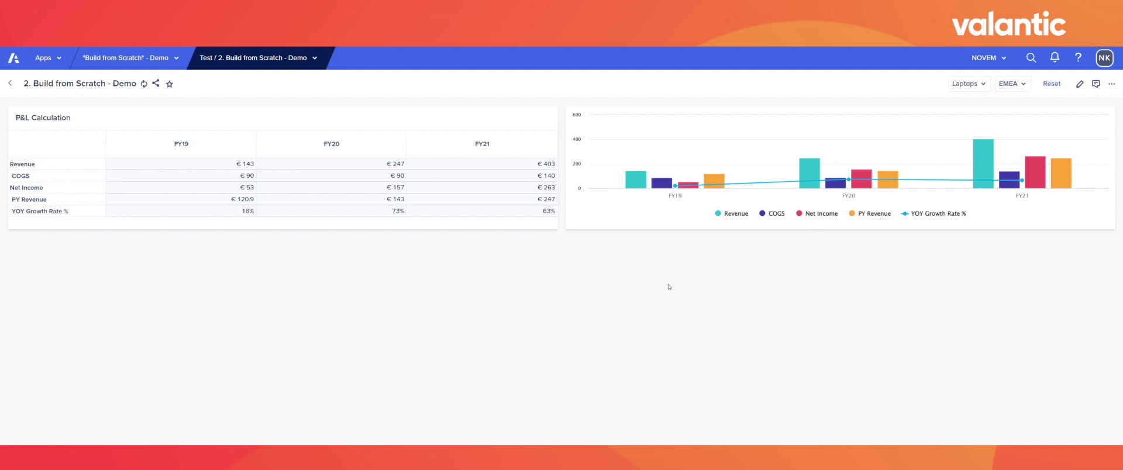
Step: Reopen the board for editing, add a grid card above the existing cards and choose CALC01 Region as its data source
click(1079, 84)
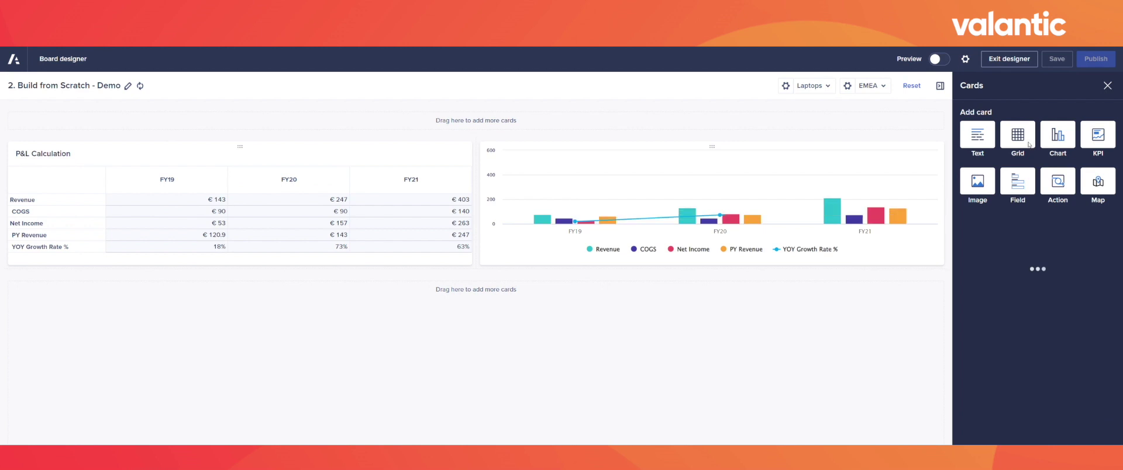
click(1026, 143)
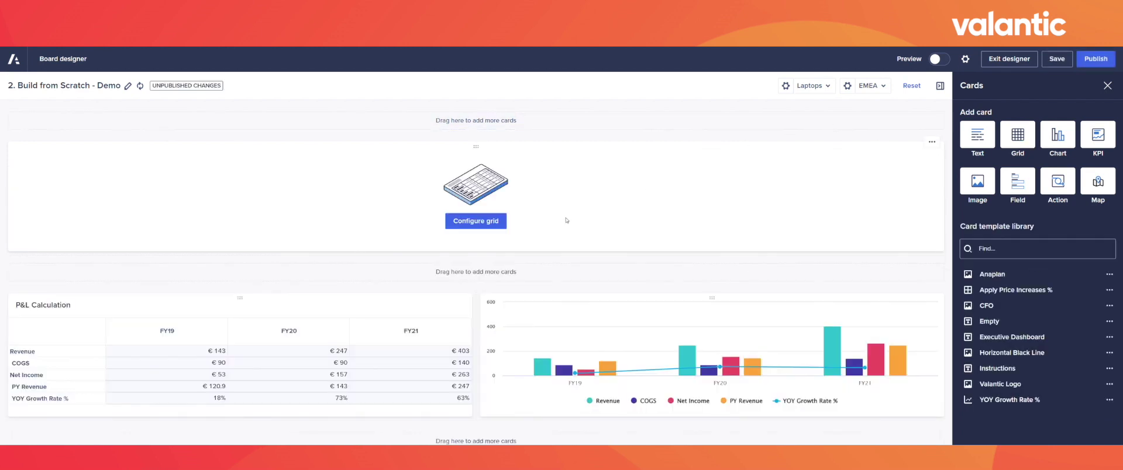
click(506, 222)
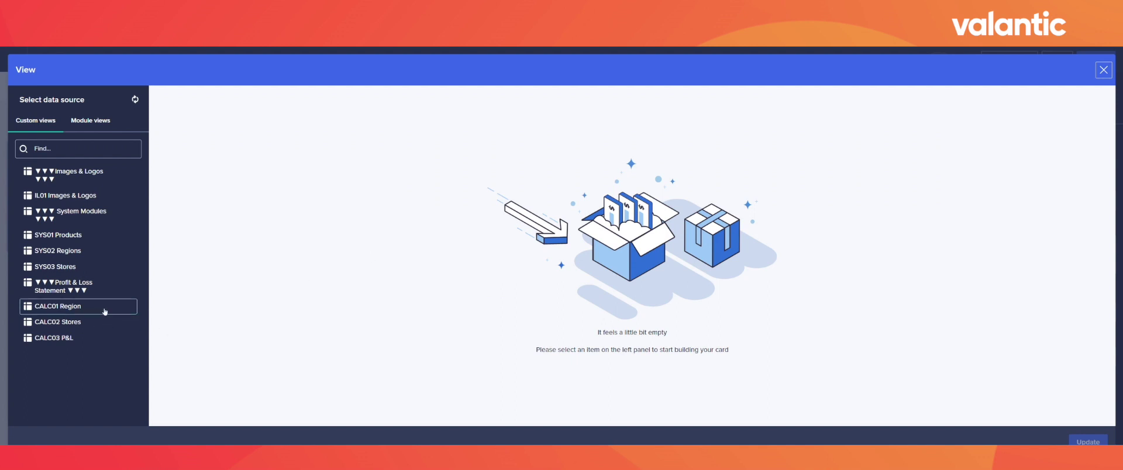
click(97, 310)
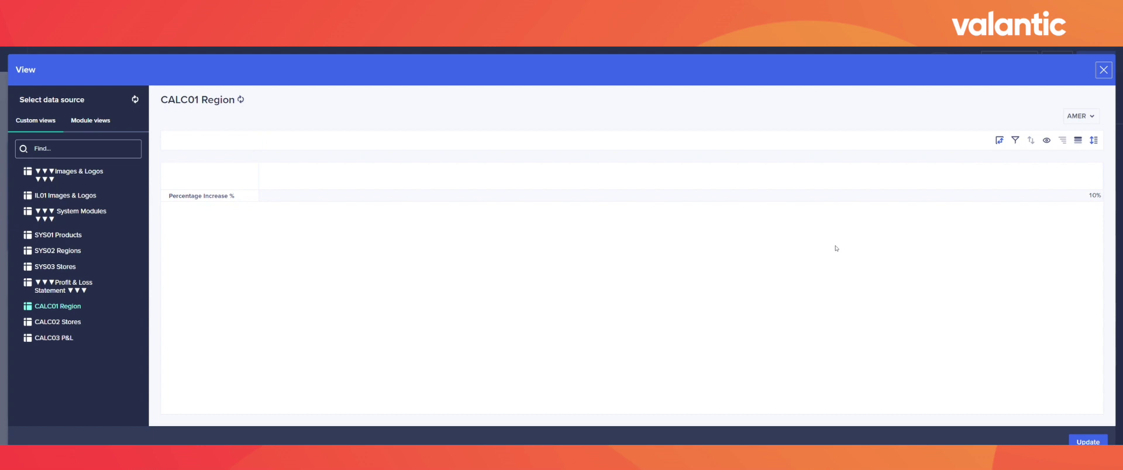
Step: Pivot the CALC01 Region view to show Regions L1 in rows and Line Items in columns, and update the grid card with it
click(999, 141)
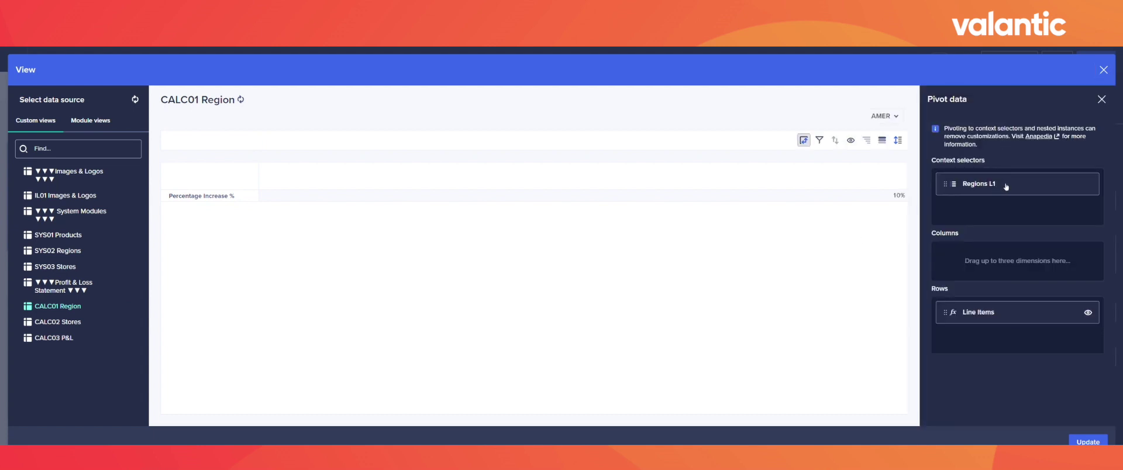
drag(1006, 186, 1009, 341)
drag(1009, 292, 1013, 248)
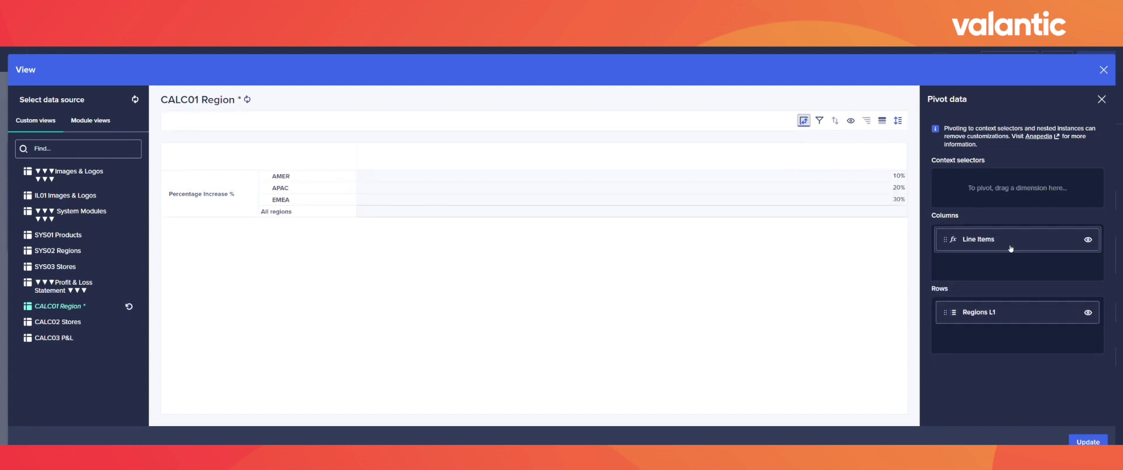
click(1088, 442)
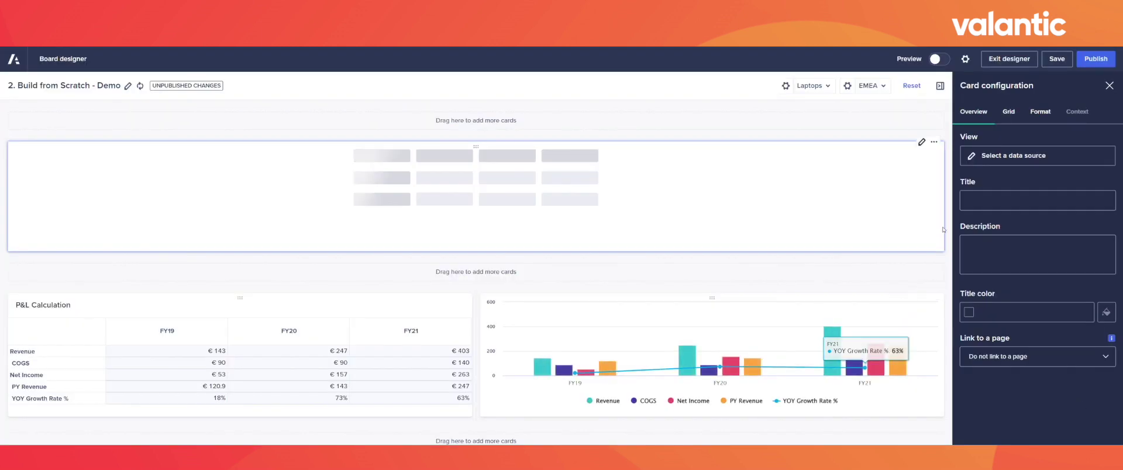
Step: Allow users to enter and edit cell data in the region grid card and publish the board
click(1009, 117)
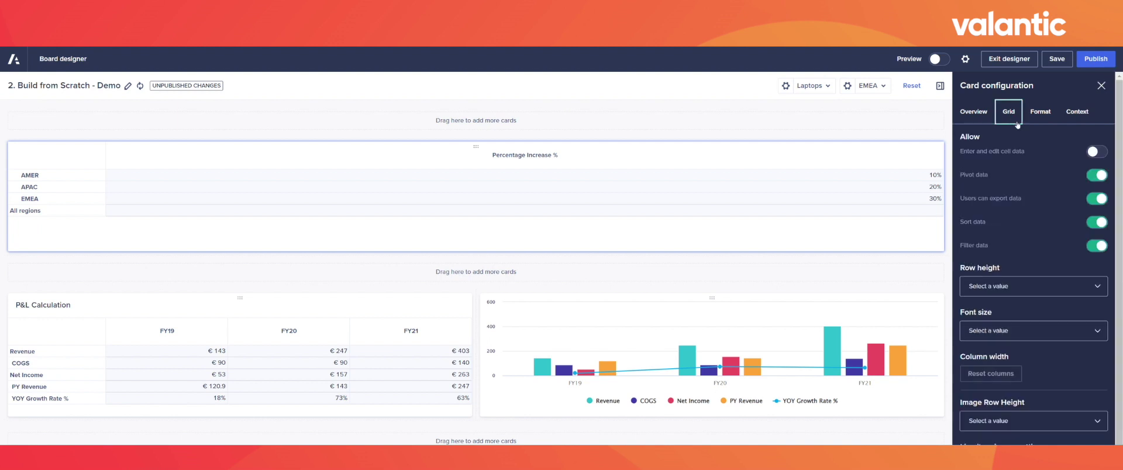
click(1093, 153)
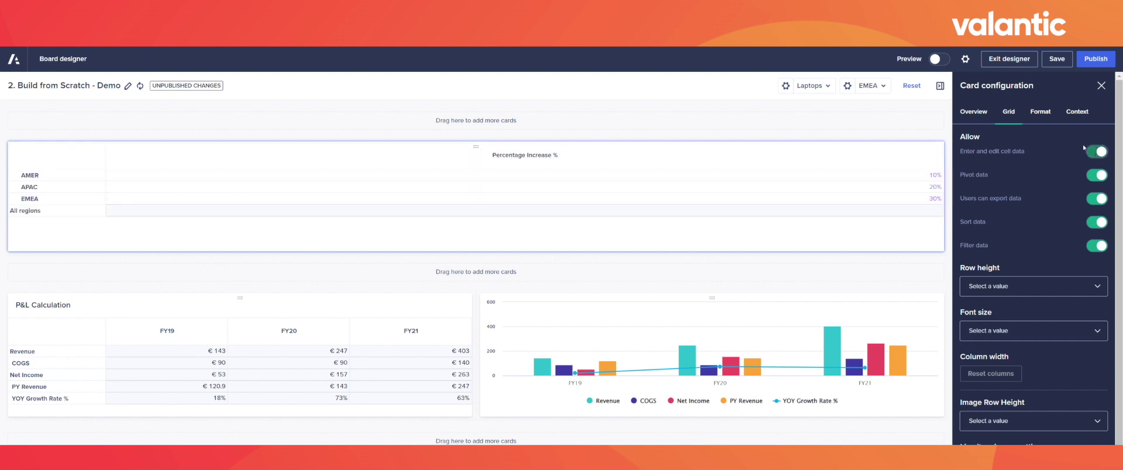
click(1097, 65)
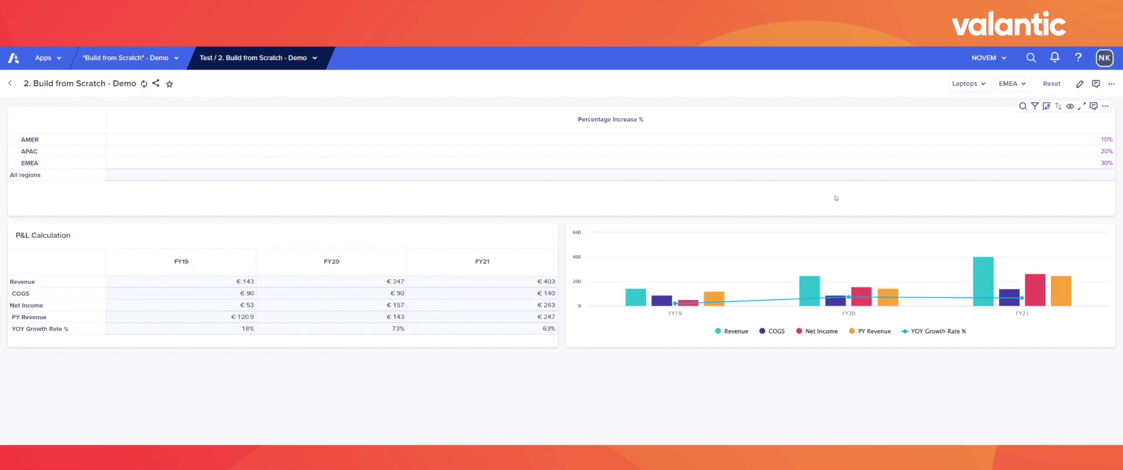
Step: Reopen the board for editing and add the Anaplan, Title Dashboard and Valantic Logo template cards in one row above the price increase grid
click(1080, 84)
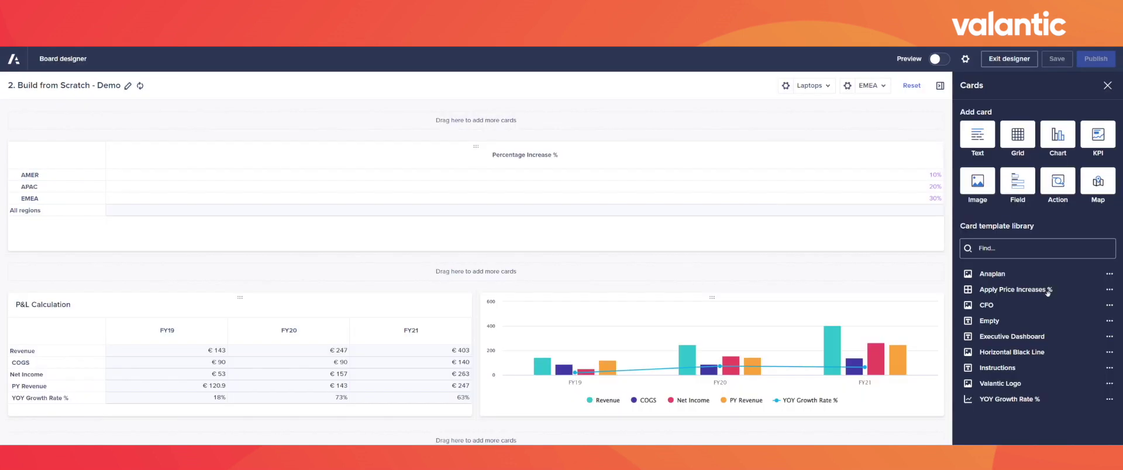
click(989, 249)
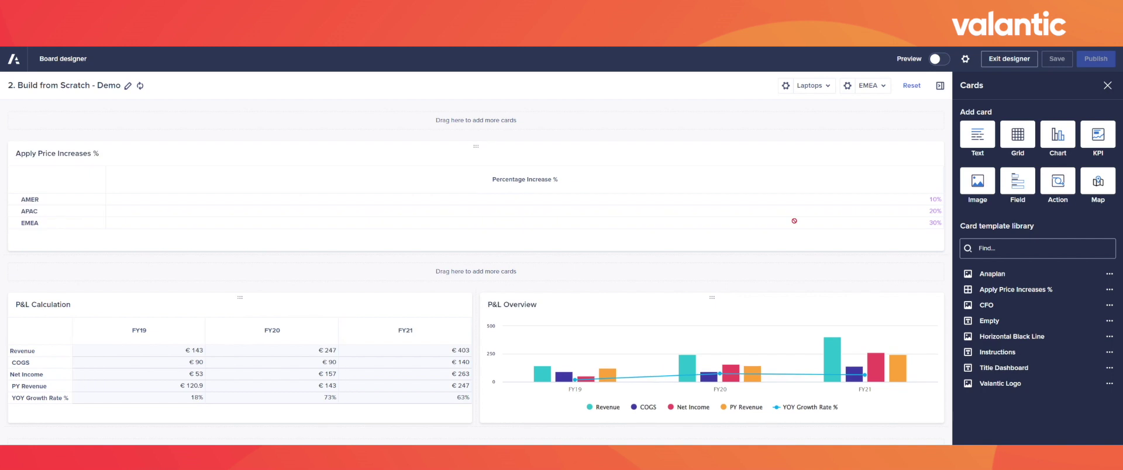
drag(794, 221, 814, 123)
drag(827, 202, 814, 194)
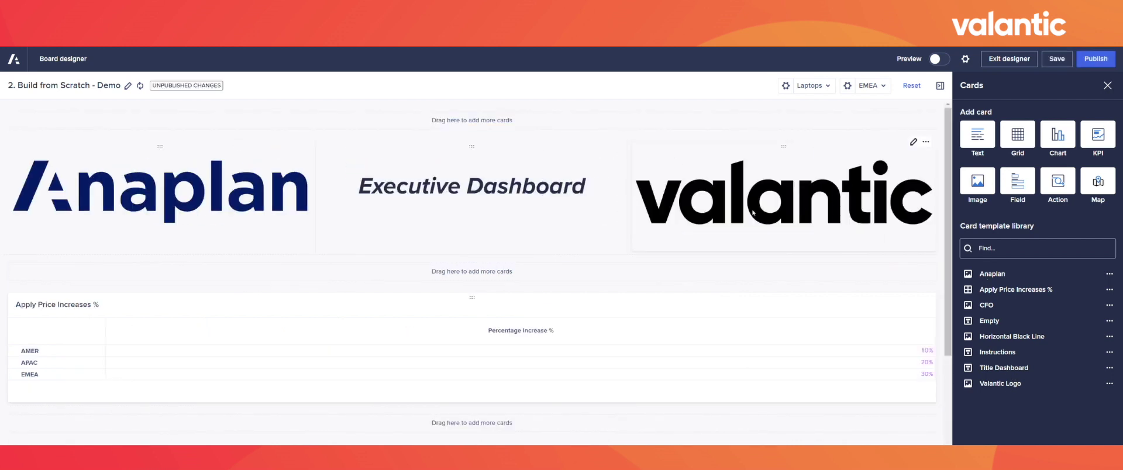
Step: Reduce the header row's height and narrow both logo cards so the Executive Dashboard title card takes most of the width
drag(530, 254, 532, 226)
drag(319, 176, 165, 182)
drag(624, 180, 780, 181)
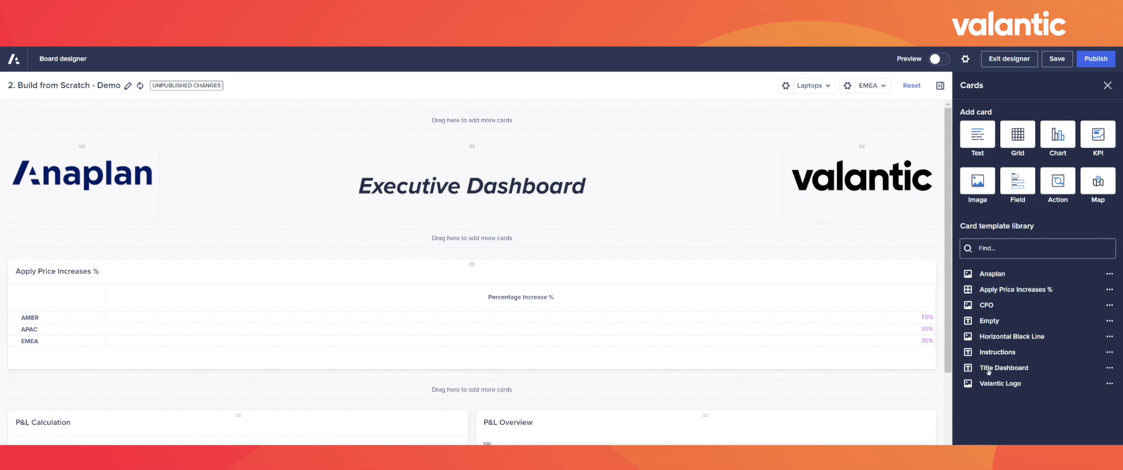
Step: Add the Horizontal Black Line card below the header and the CFO and Instructions cards beside Apply Price Increases %, and publish the board
drag(648, 248, 644, 250)
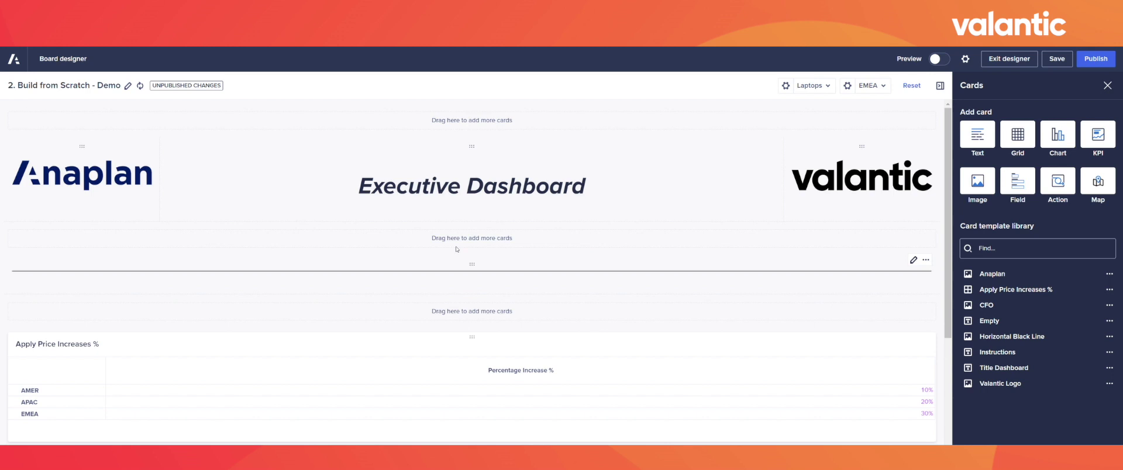
drag(995, 311, 405, 389)
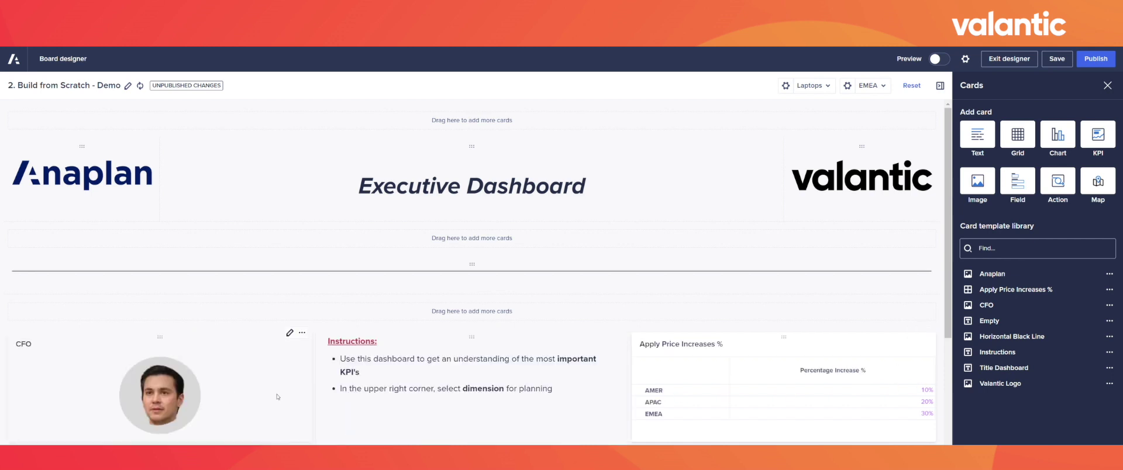
scroll(668, 396, down, 2)
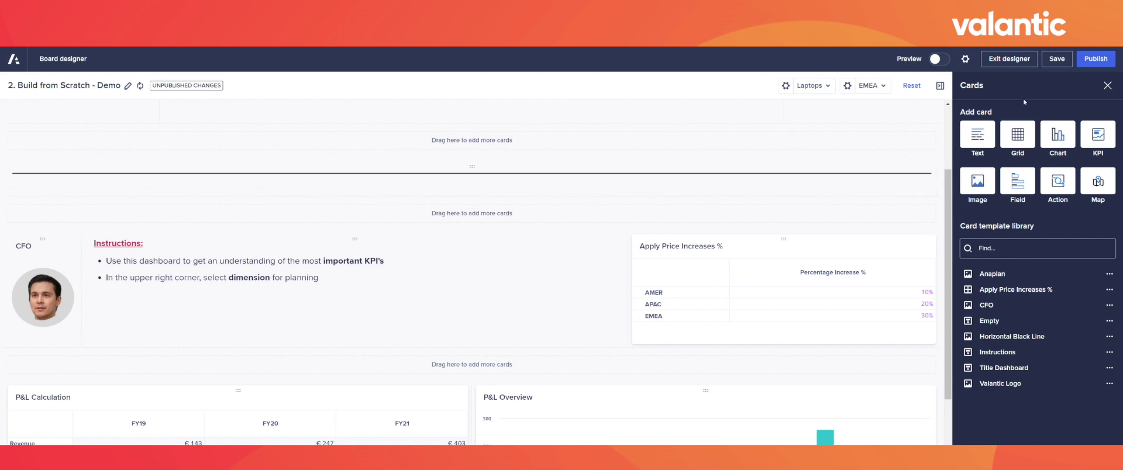
click(1095, 60)
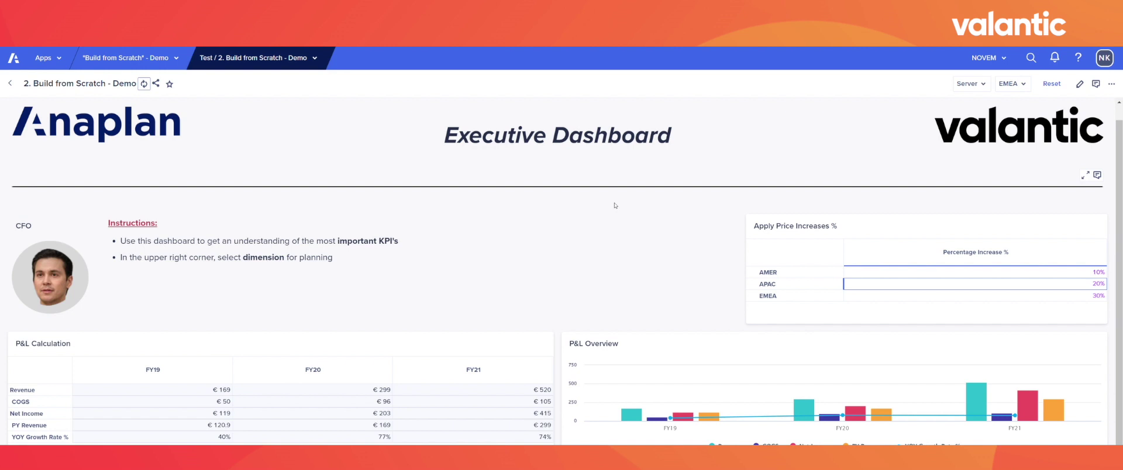
Step: Switch the board's product context to Laptops and its region context to AMER
click(970, 83)
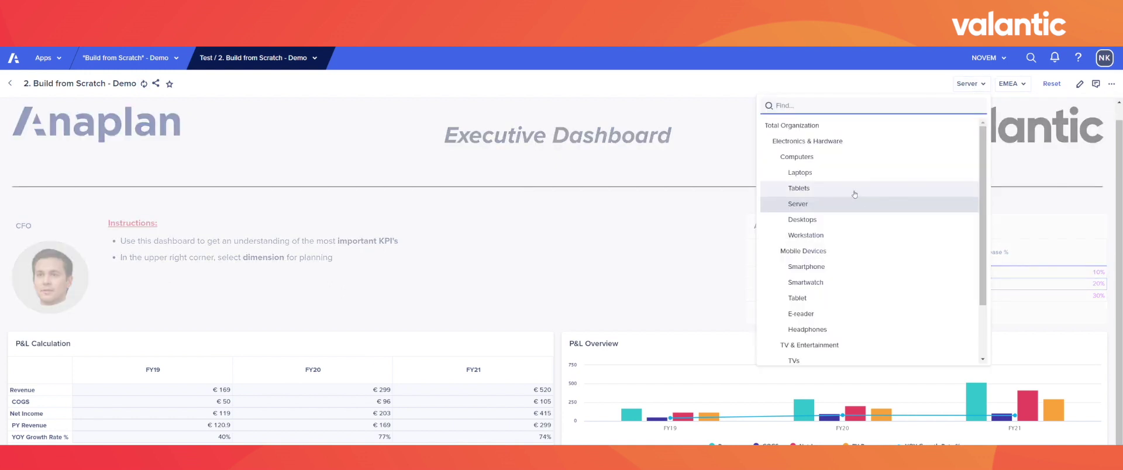
click(872, 175)
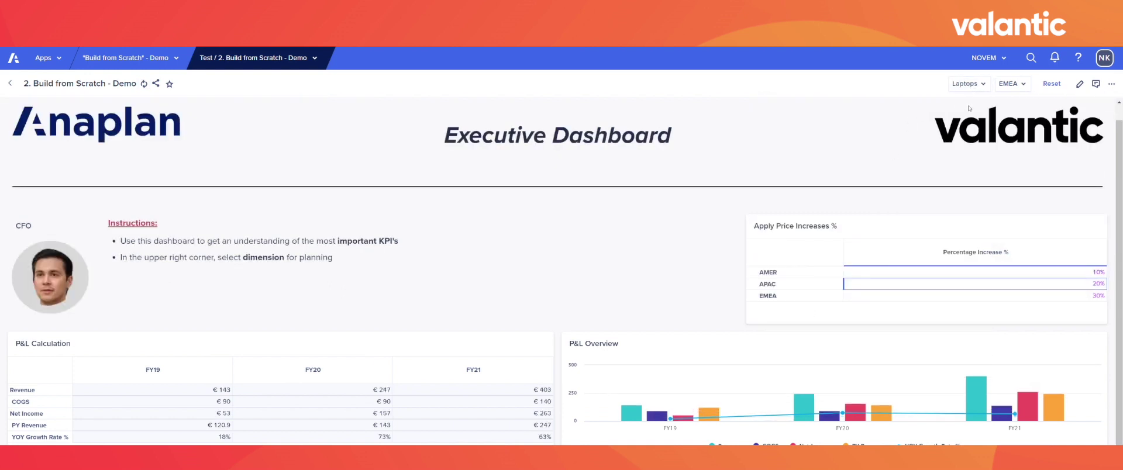
click(1009, 84)
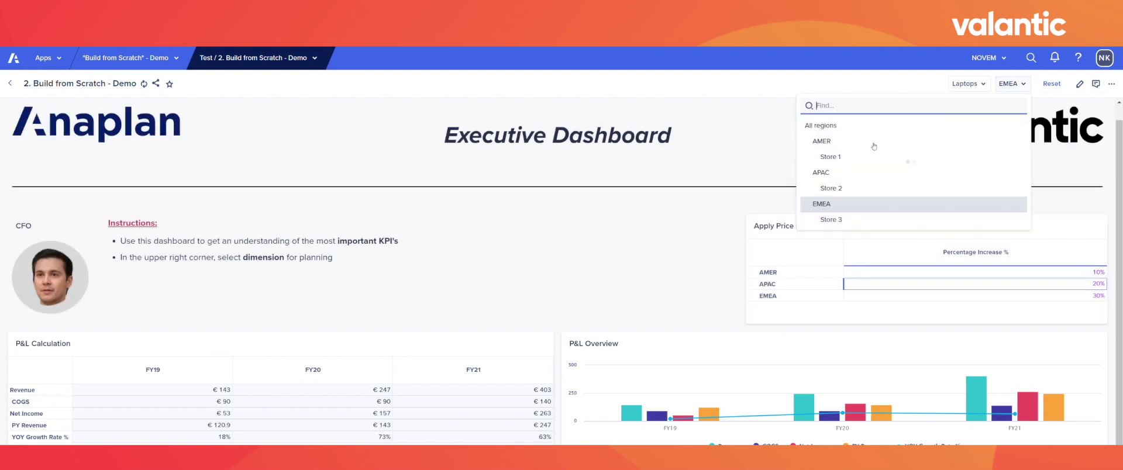
click(832, 154)
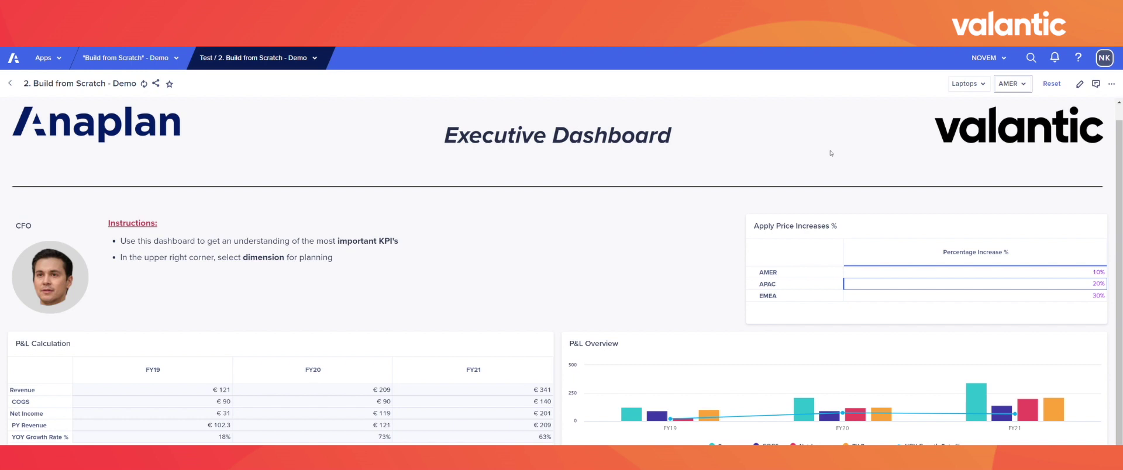
Step: Set AMER's Percentage Increase % to 60% in the Apply Price Increases % grid
click(1069, 274)
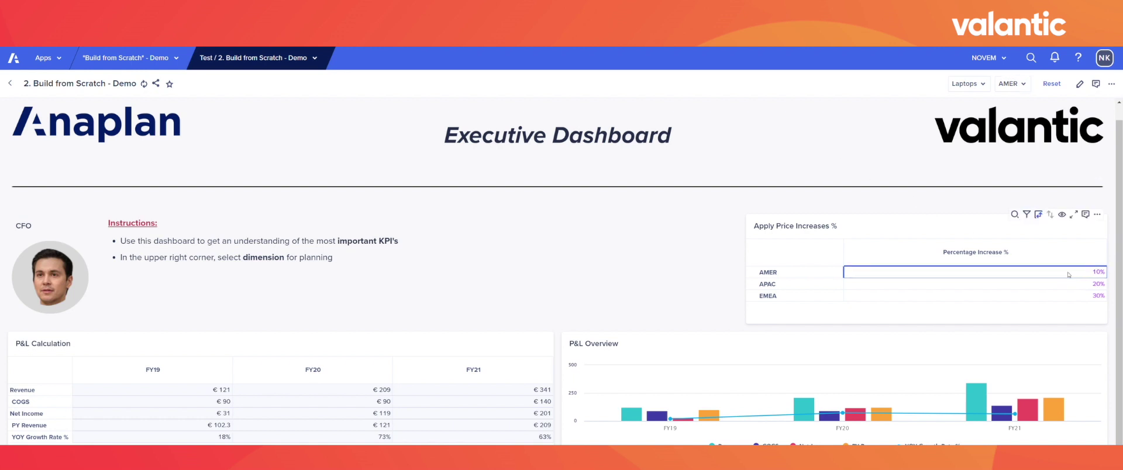
text(60)
key(Return)
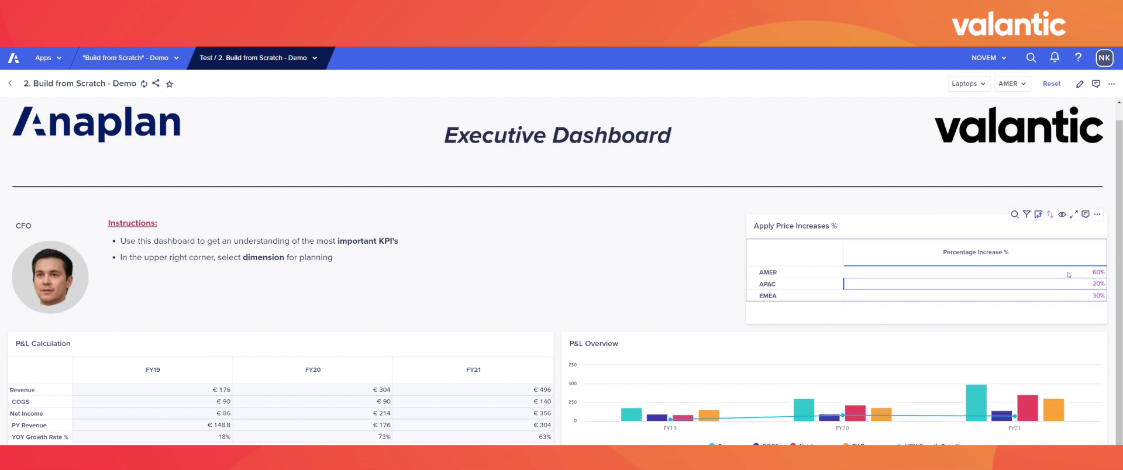